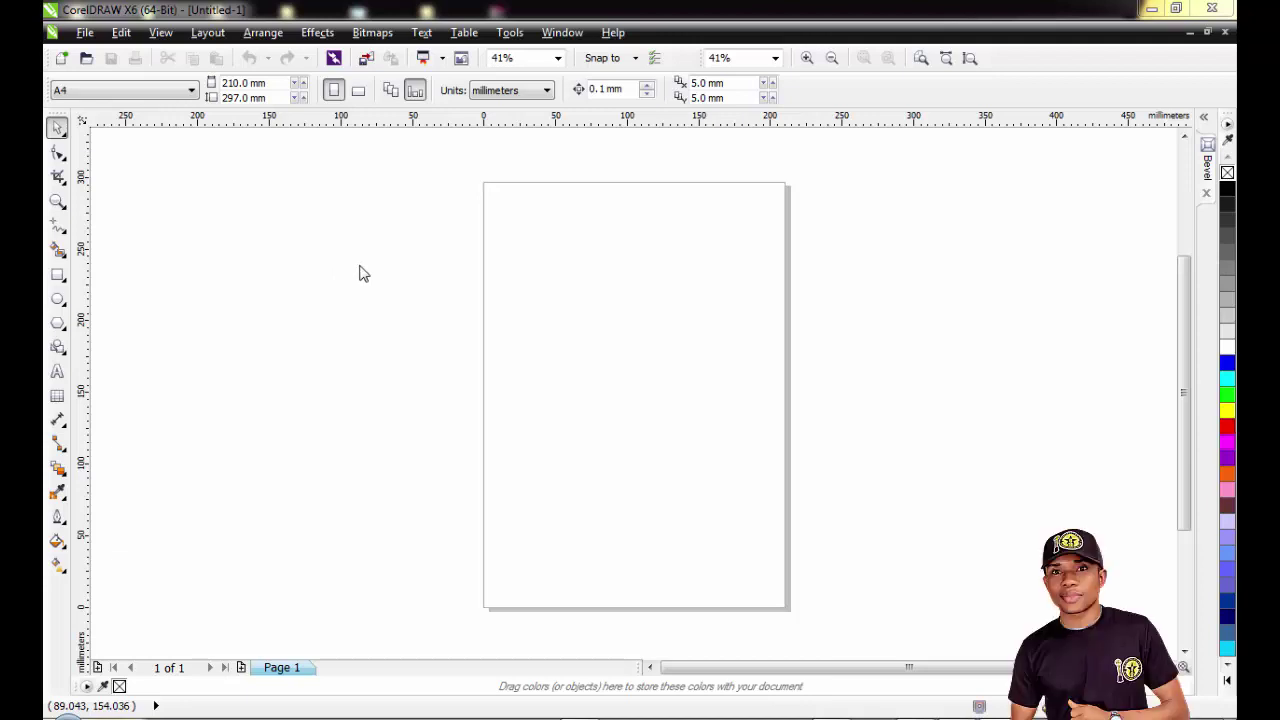
Step: Browse the shaping commands and close them without choosing one
left_click(280, 33)
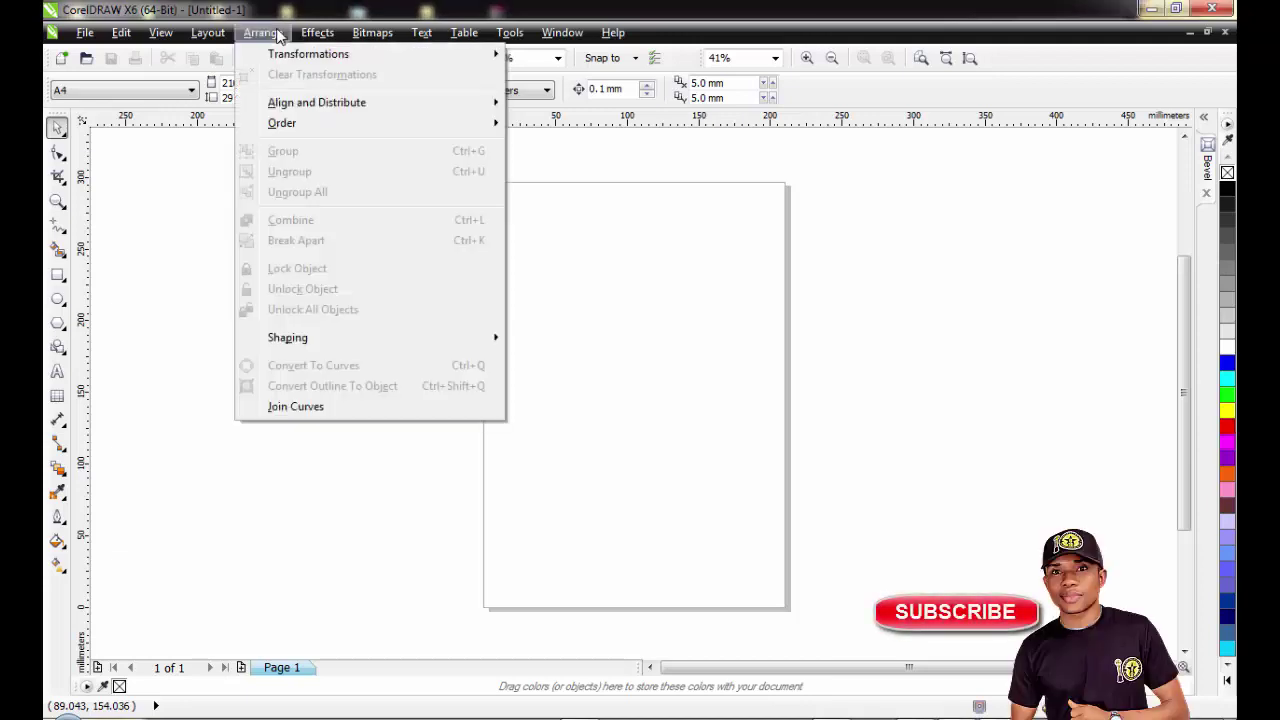
mouse_move(363, 343)
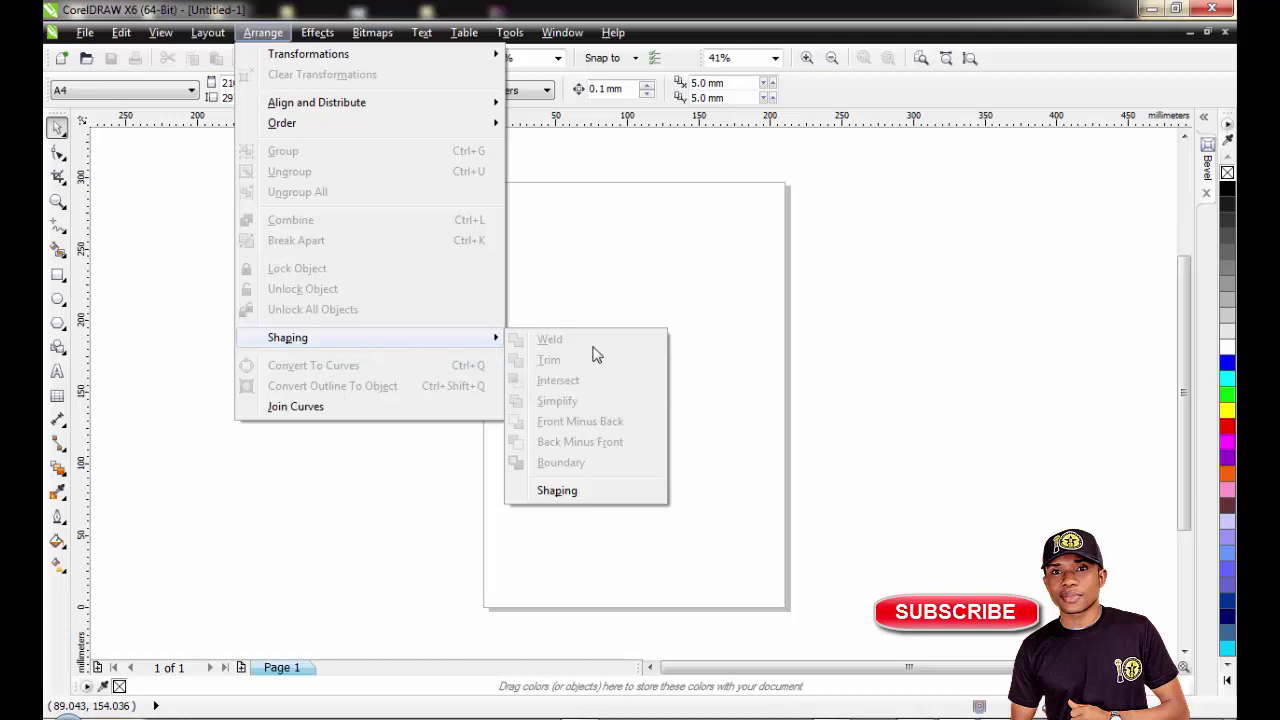
left_click(731, 308)
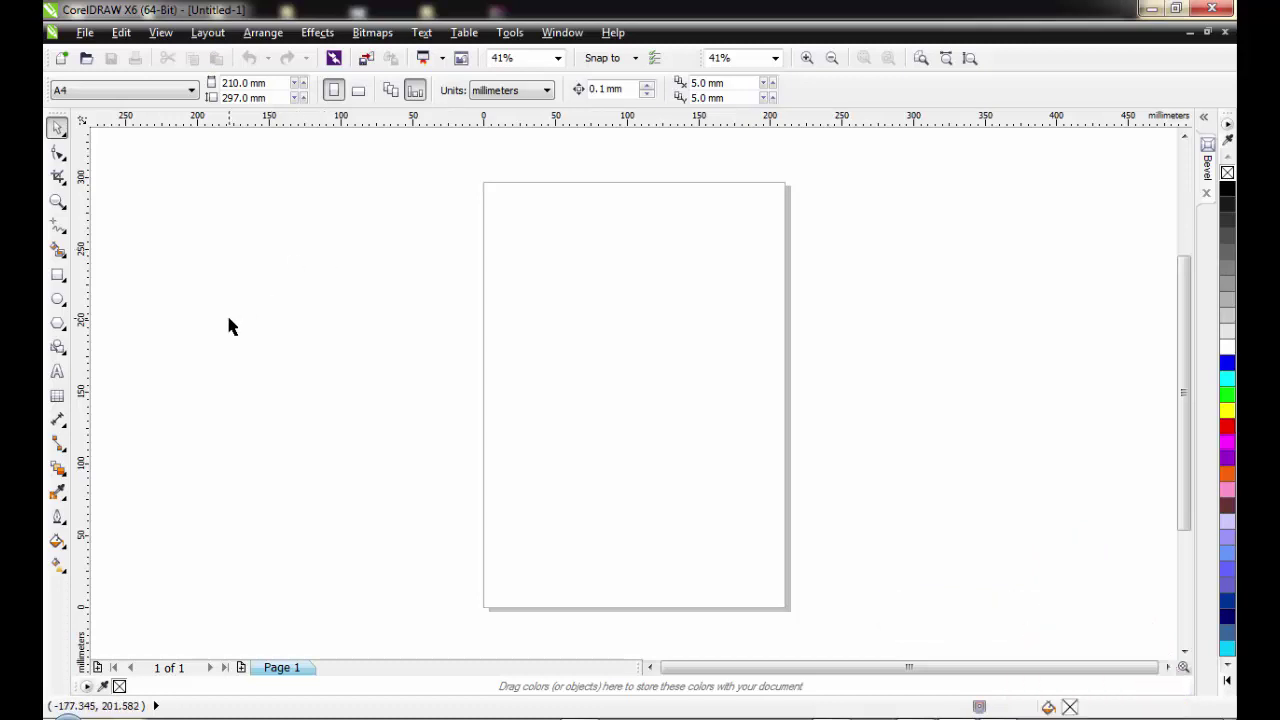
Step: Draw a hexagon left of the page and a circle overlapping its right side, then select both
left_click(57, 322)
mouse_move(229, 256)
left_mouse_down()
mouse_move(378, 413)
mouse_move(393, 447)
left_mouse_up()
left_click(58, 299)
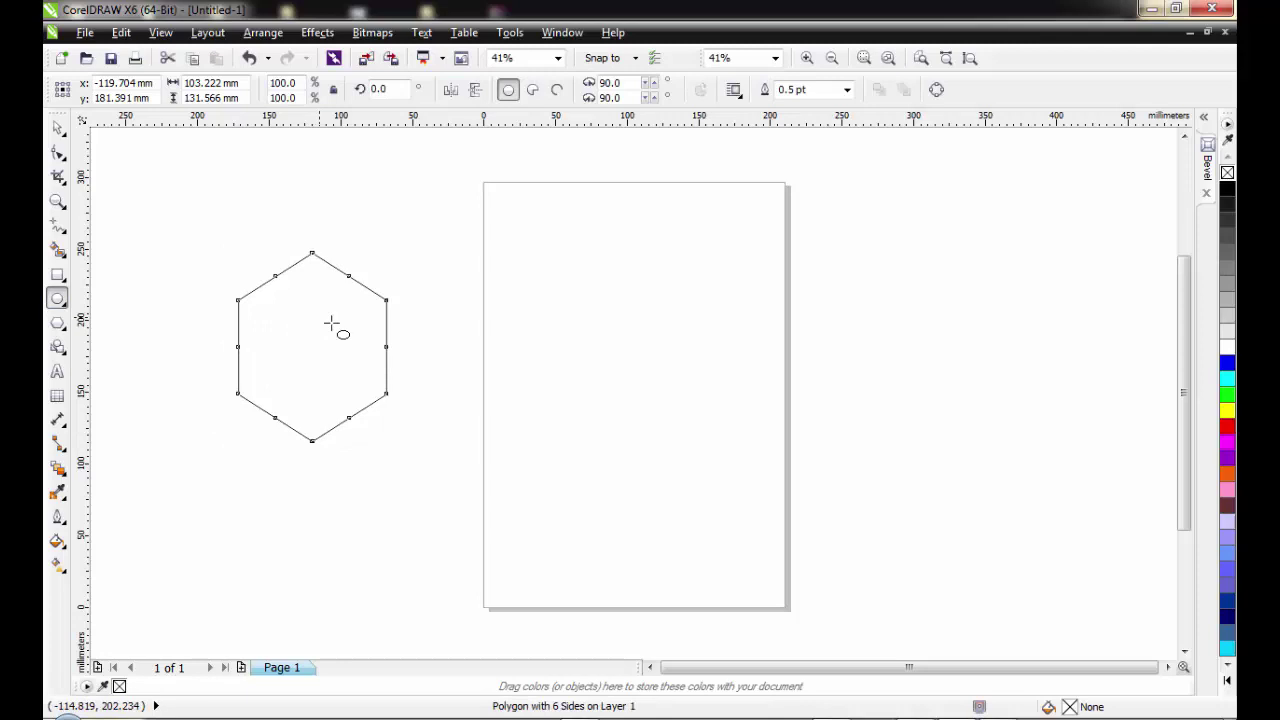
left_click_drag(319, 316, 461, 449)
left_click(57, 127)
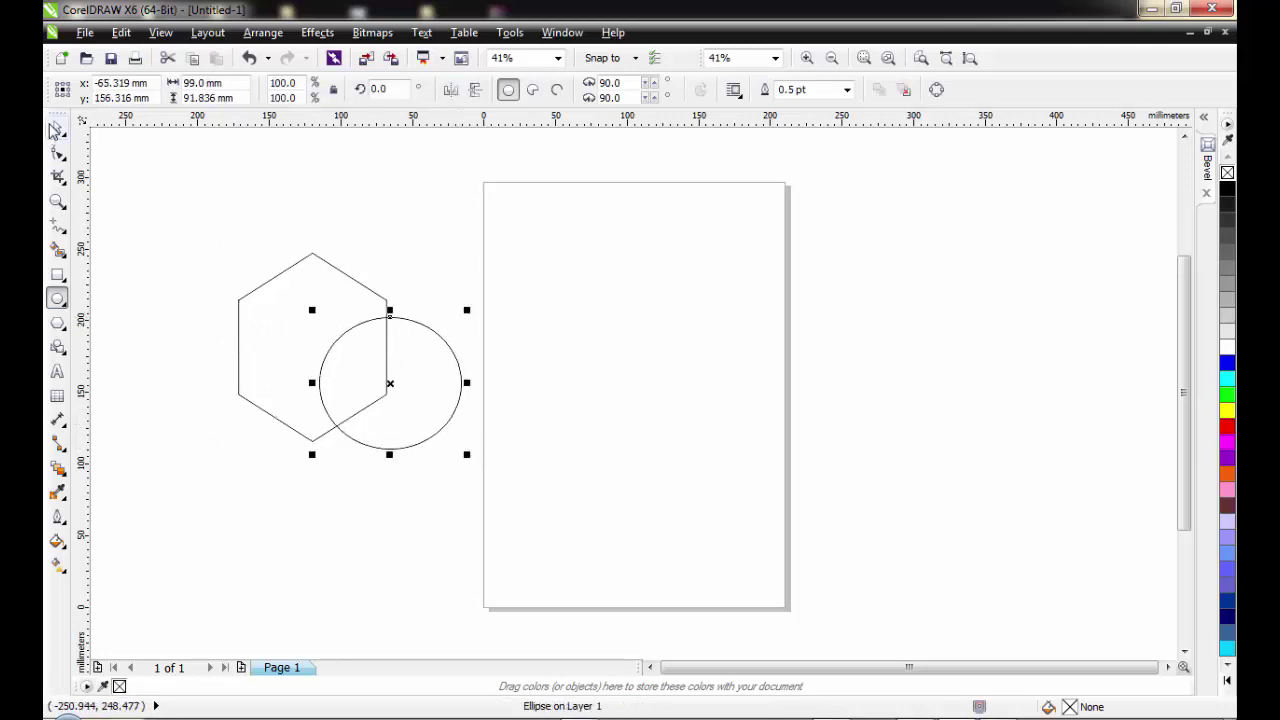
left_click_drag(178, 192, 544, 546)
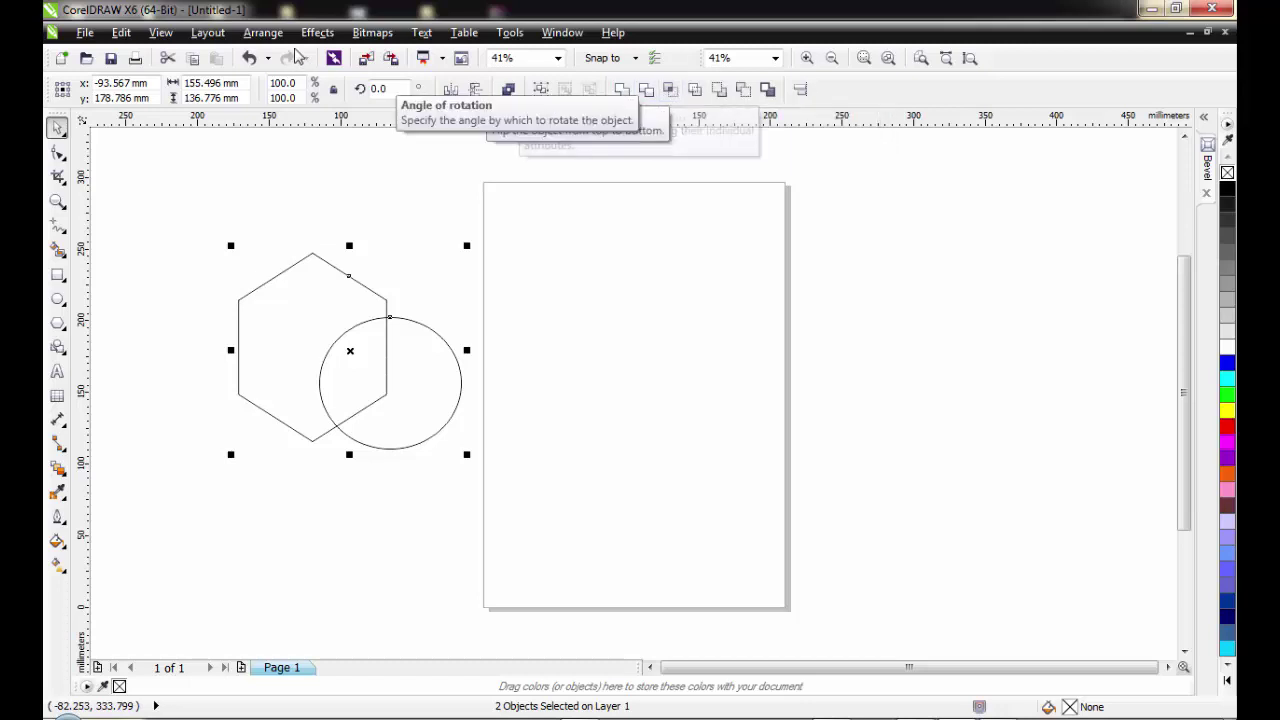
Step: Weld the hexagon and circle into one outline shape and move it to the right of the page
left_click(265, 34)
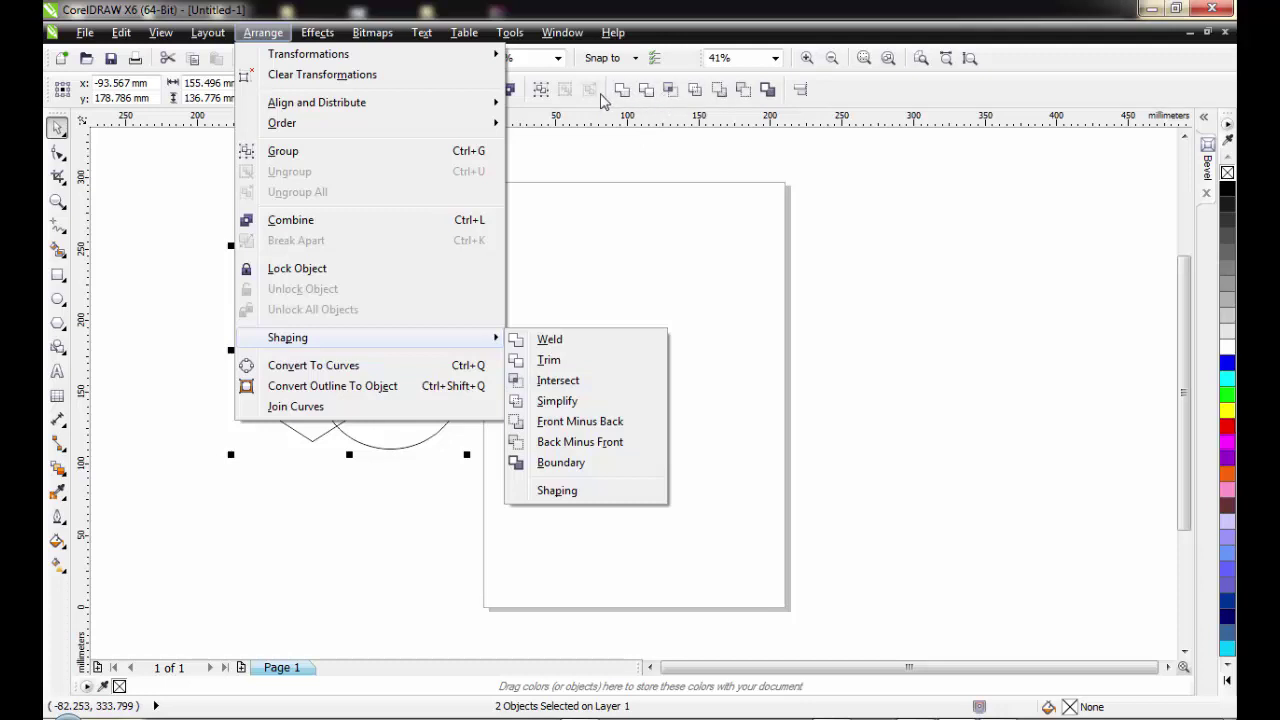
left_click(601, 94)
left_click(621, 90)
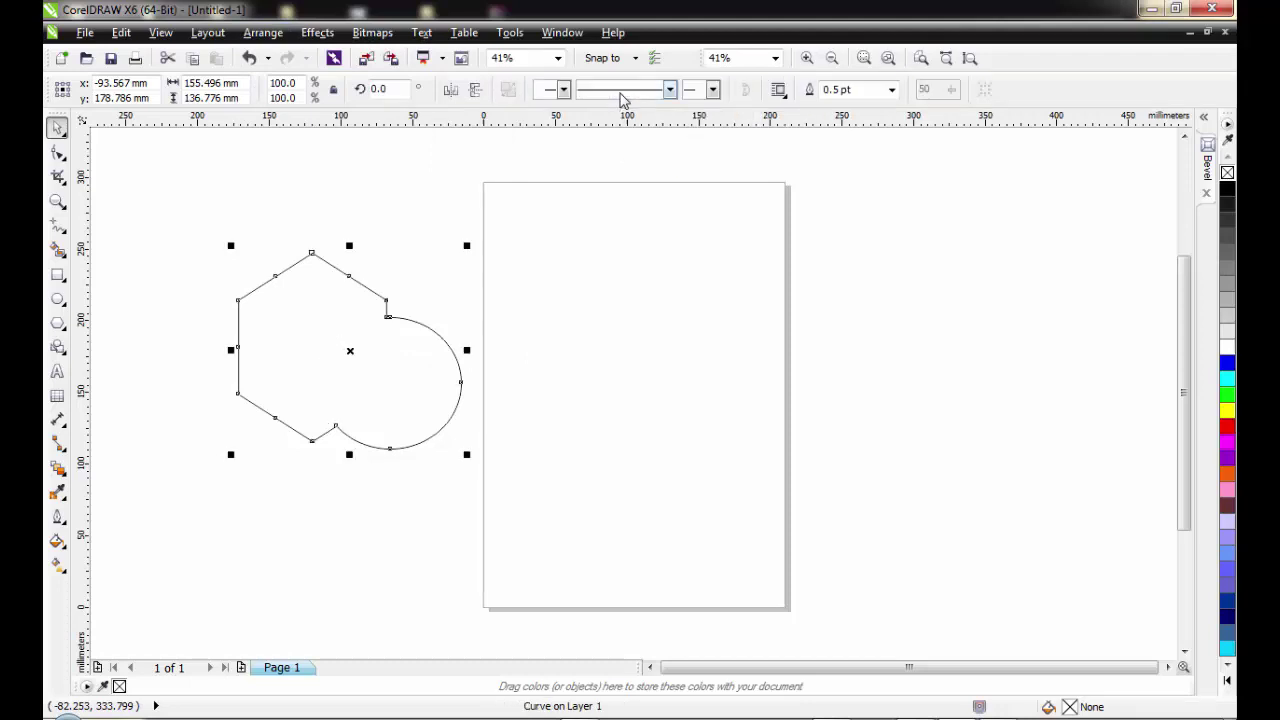
left_click_drag(340, 342, 922, 330)
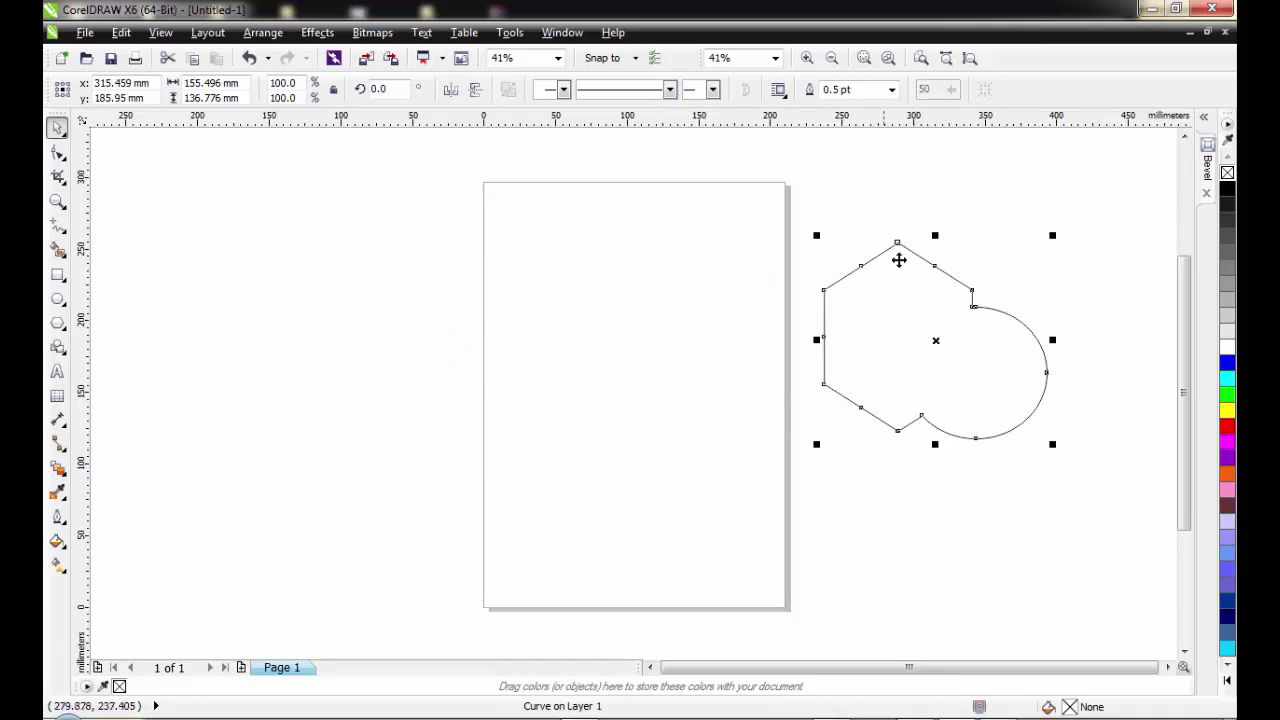
left_click_drag(872, 282, 933, 275)
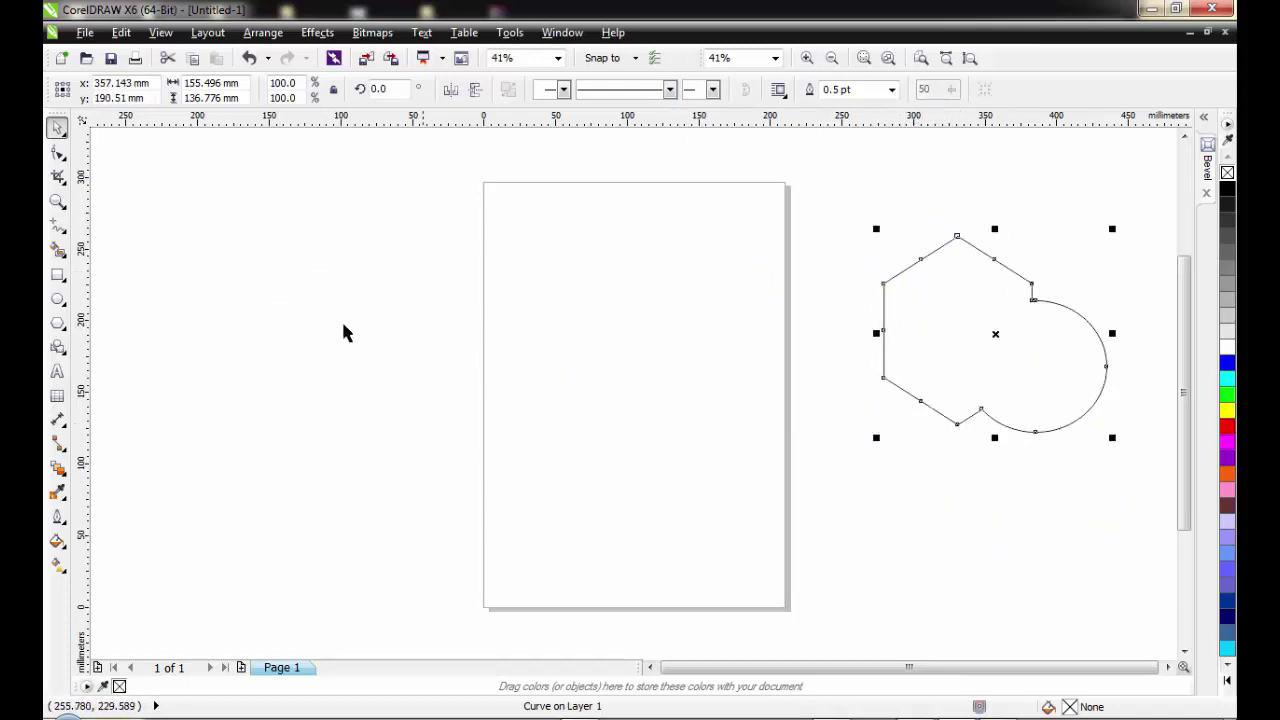
Step: Draw a rectangle, a hexagon across its bottom edge and a circle over its top edge, then select all three
left_click(58, 276)
left_click_drag(340, 273, 578, 478)
left_click(58, 322)
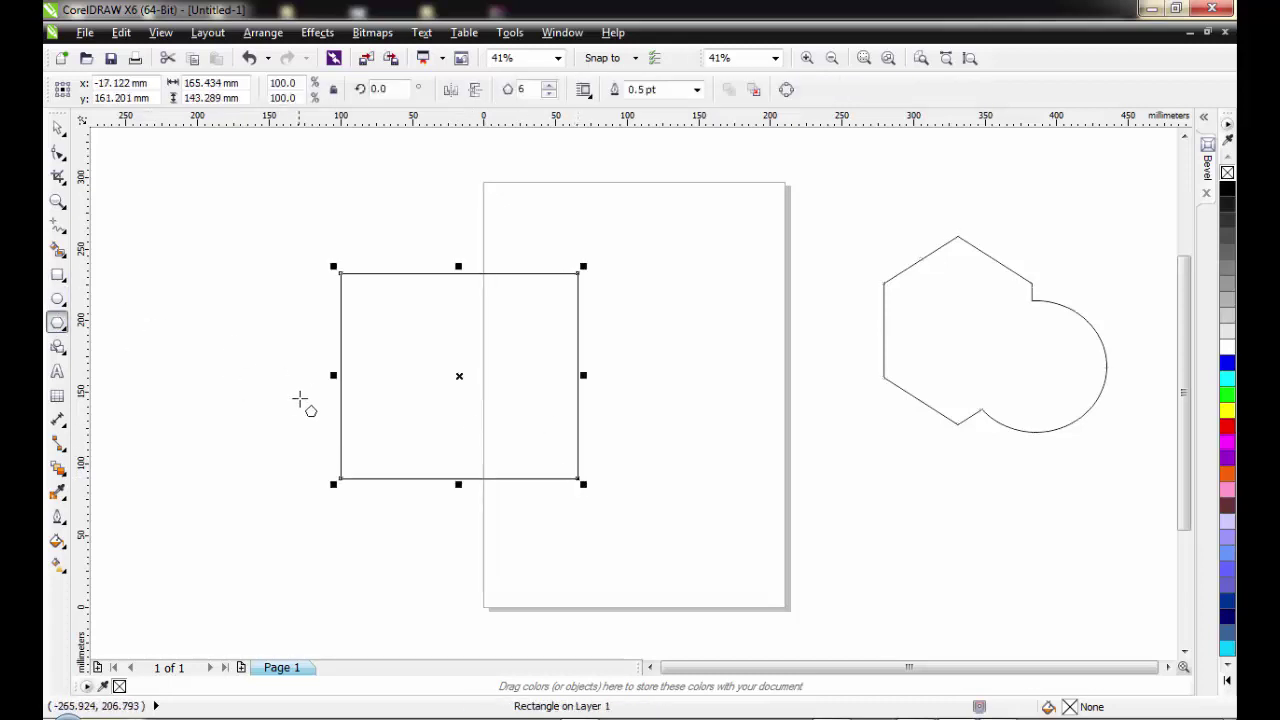
left_click_drag(397, 400, 545, 551)
left_click(58, 298)
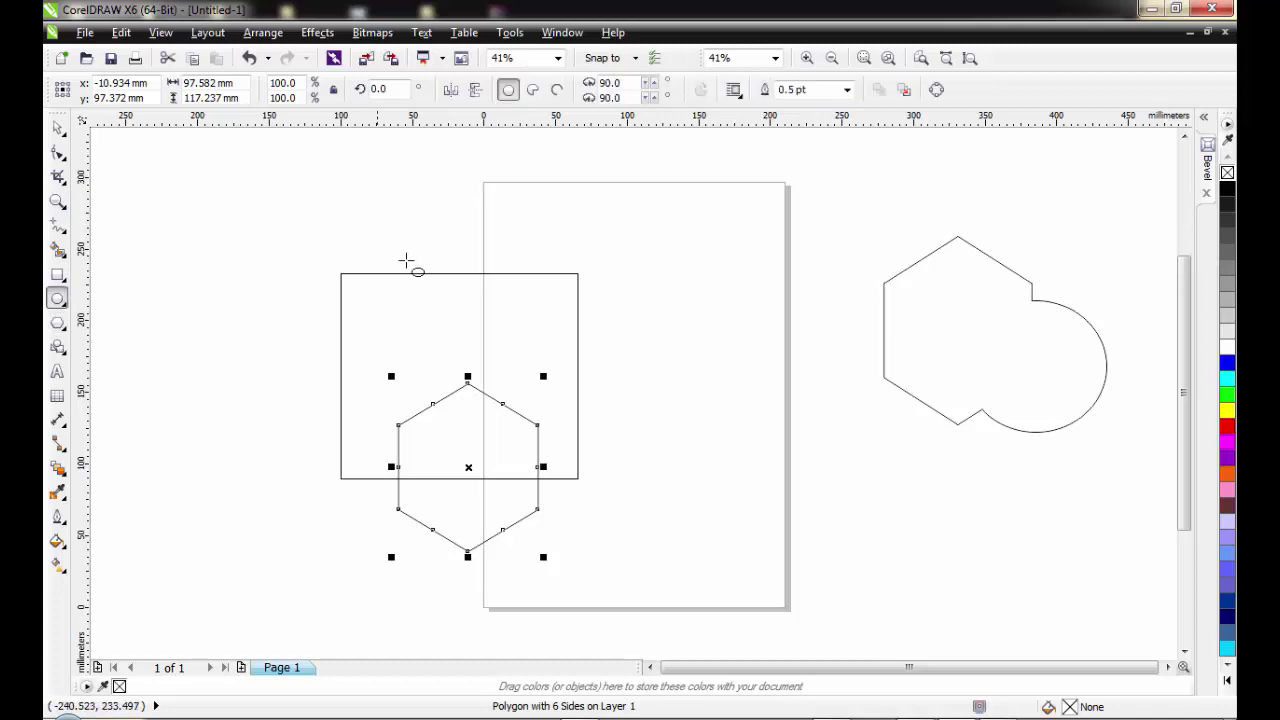
left_click_drag(386, 204, 520, 345)
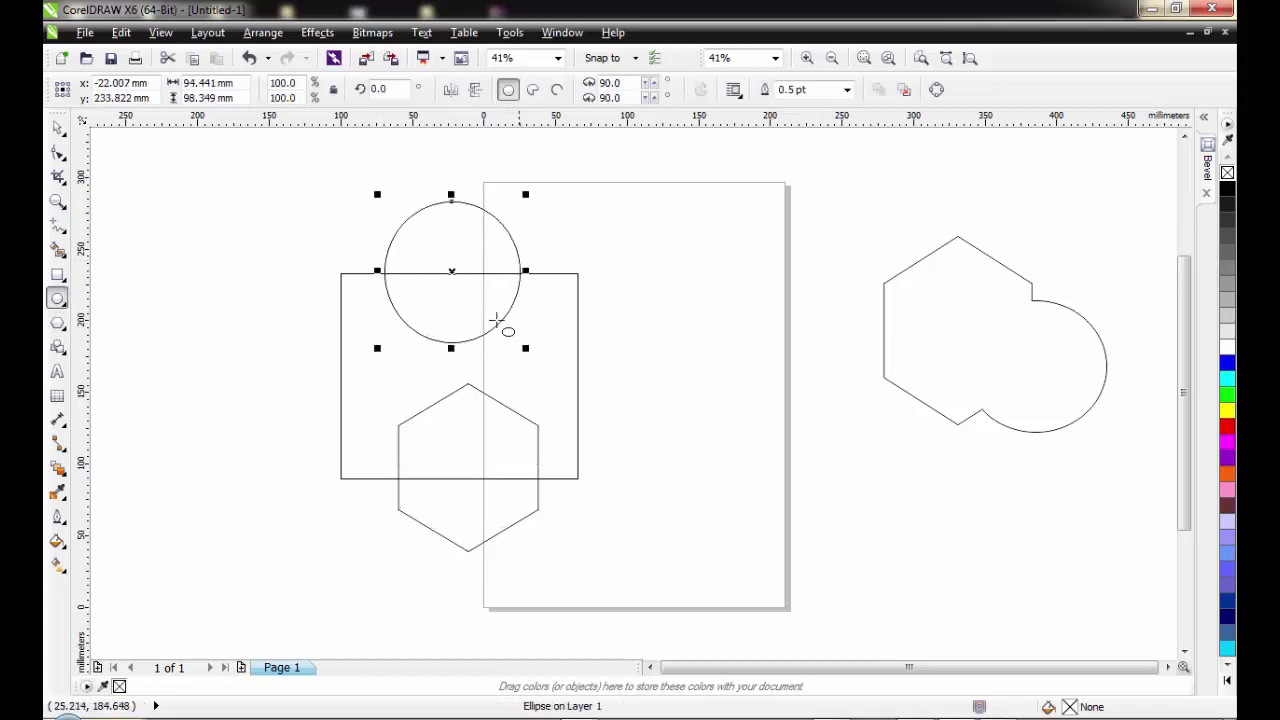
left_click(57, 128)
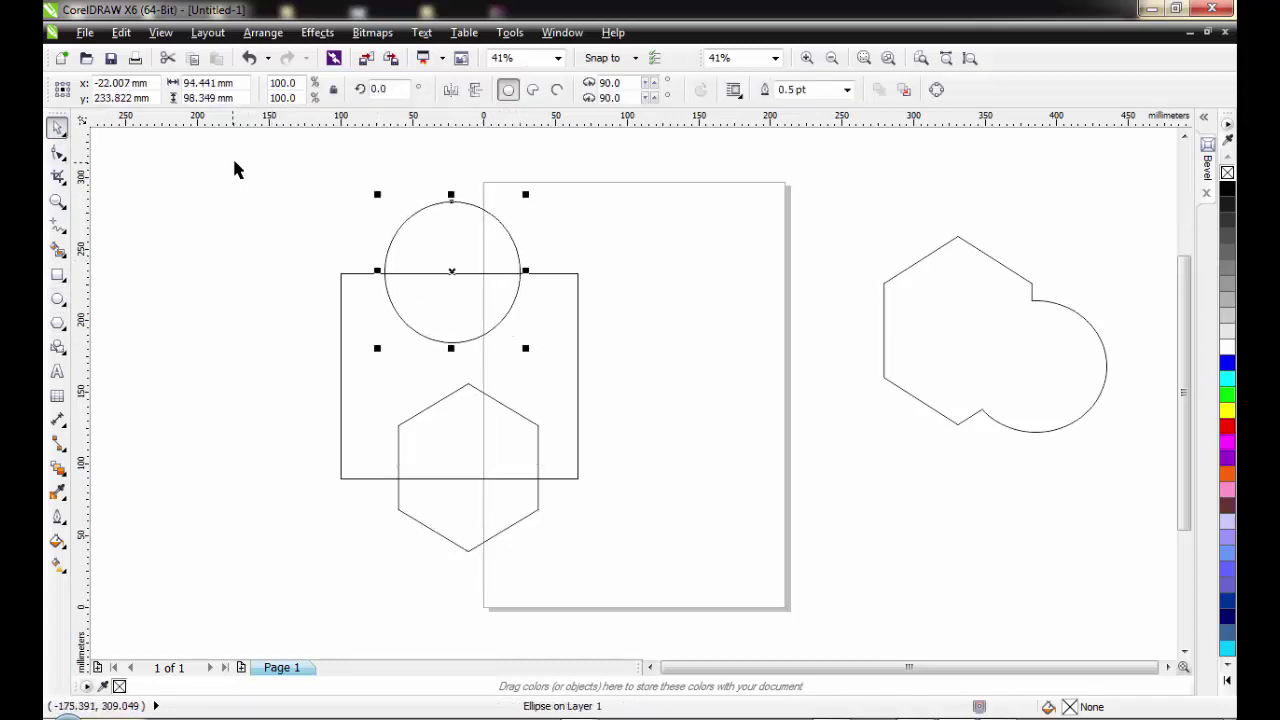
left_click_drag(235, 162, 656, 612)
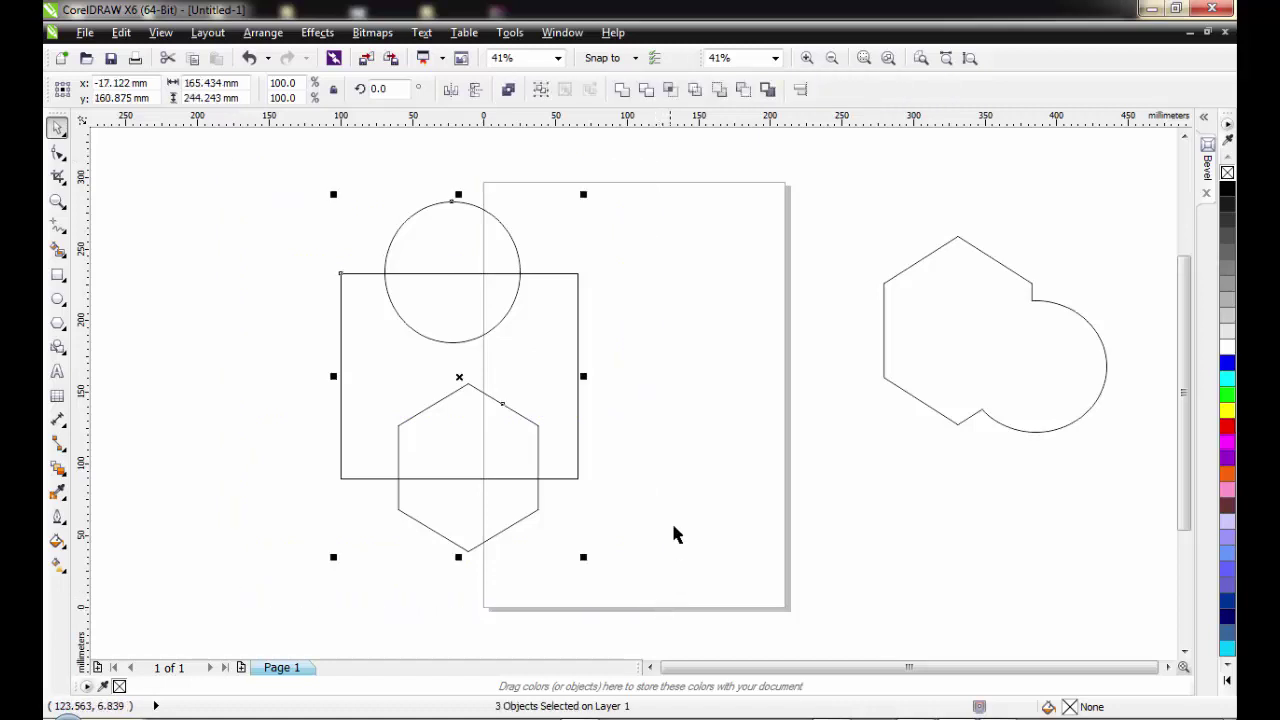
Step: Weld the three shapes, fill the result red, shrink it to about half size and set it beside the outline shape
left_click(625, 93)
left_click_drag(507, 384, 829, 392)
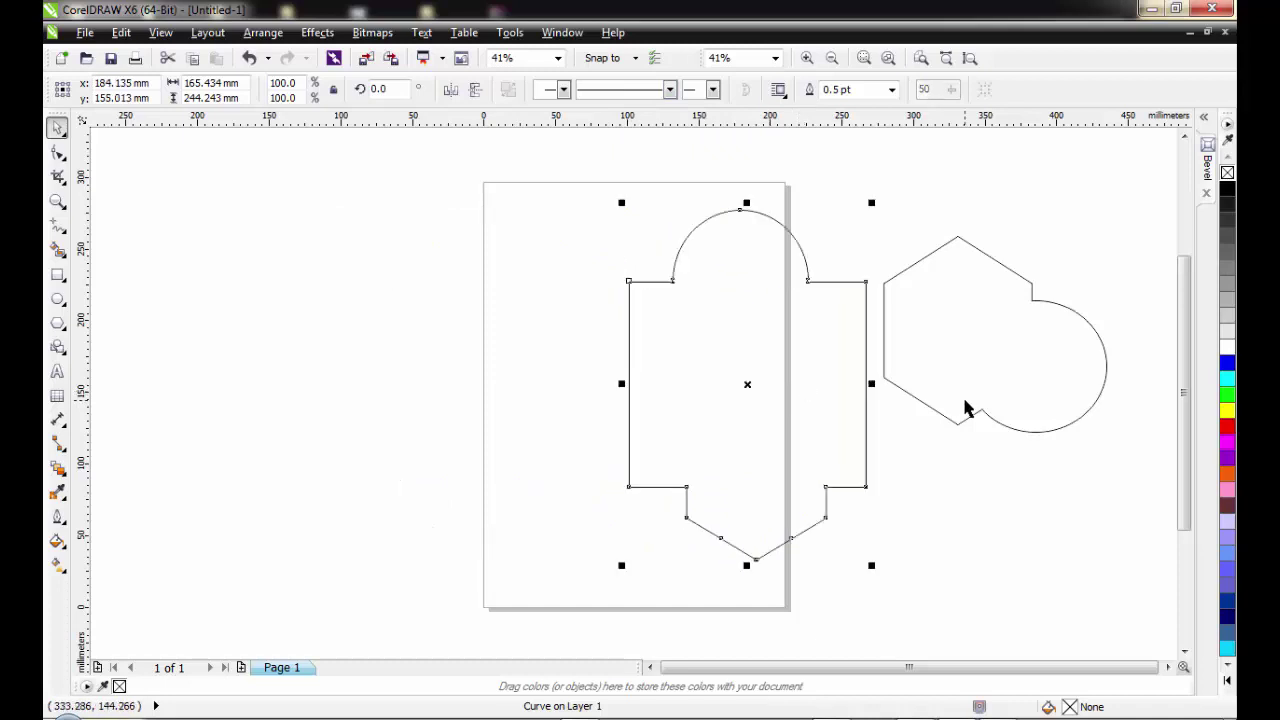
left_click(1228, 428)
left_click_drag(862, 209, 745, 388)
left_click_drag(907, 298, 907, 298)
left_click_drag(1009, 303, 1048, 264)
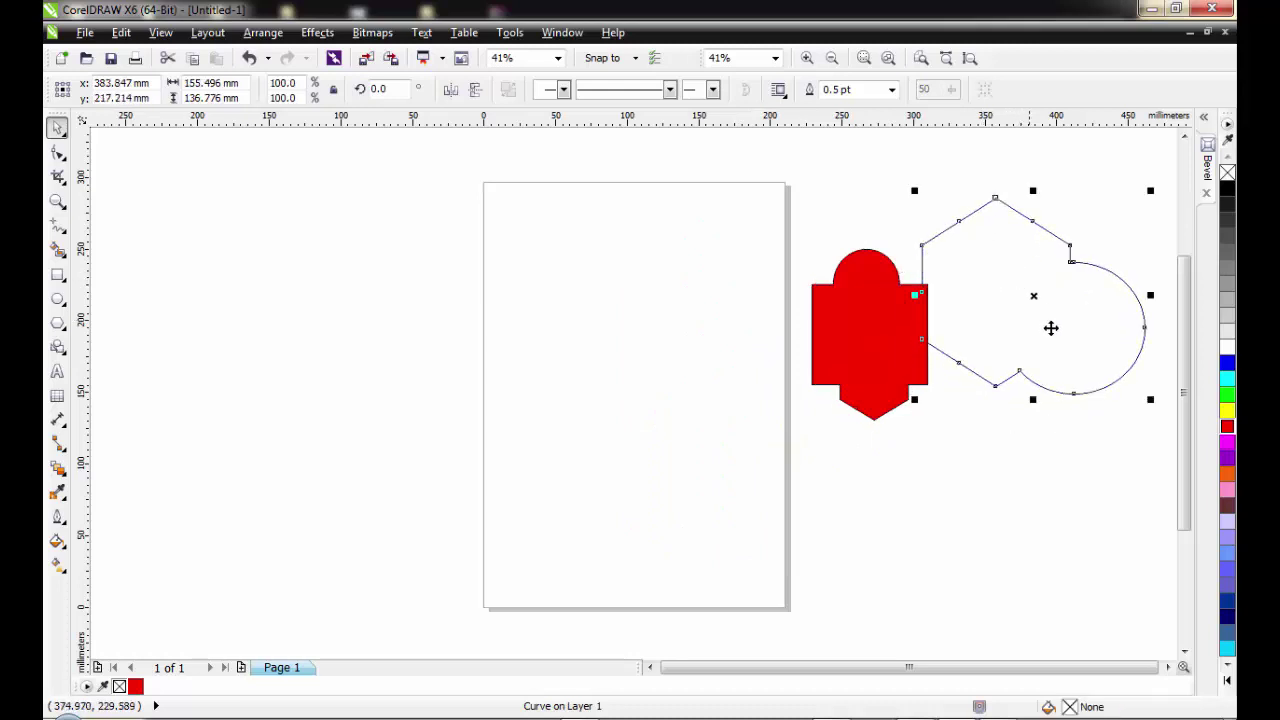
left_click(702, 327)
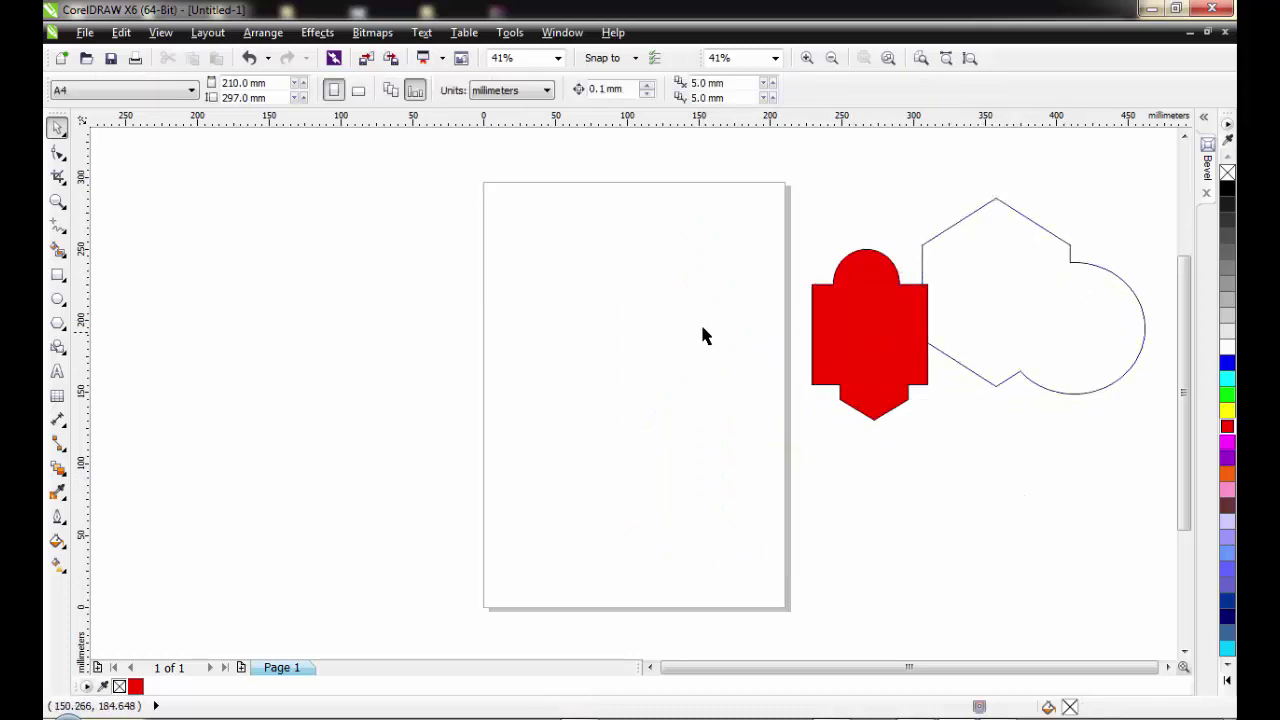
Step: Delete the outline shape via right-click and the red shape with Delete, then reopen Arrange > Shaping
left_click(1043, 266)
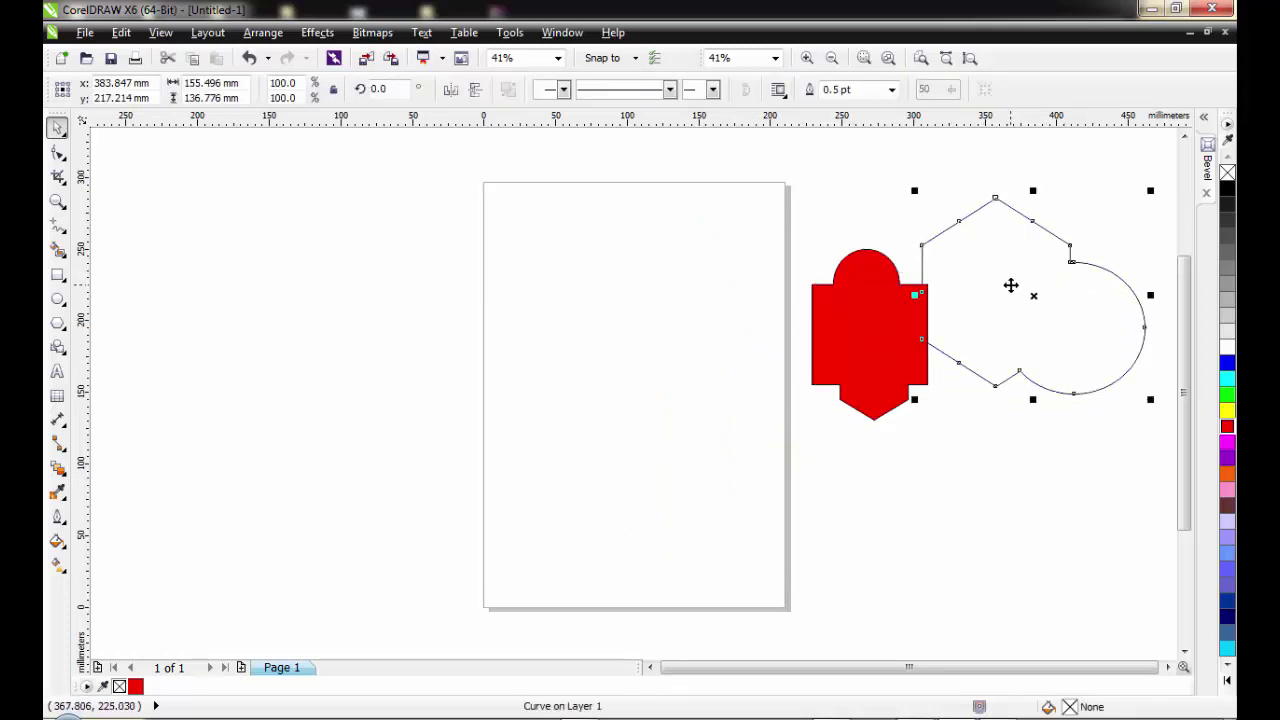
right_click(1011, 286)
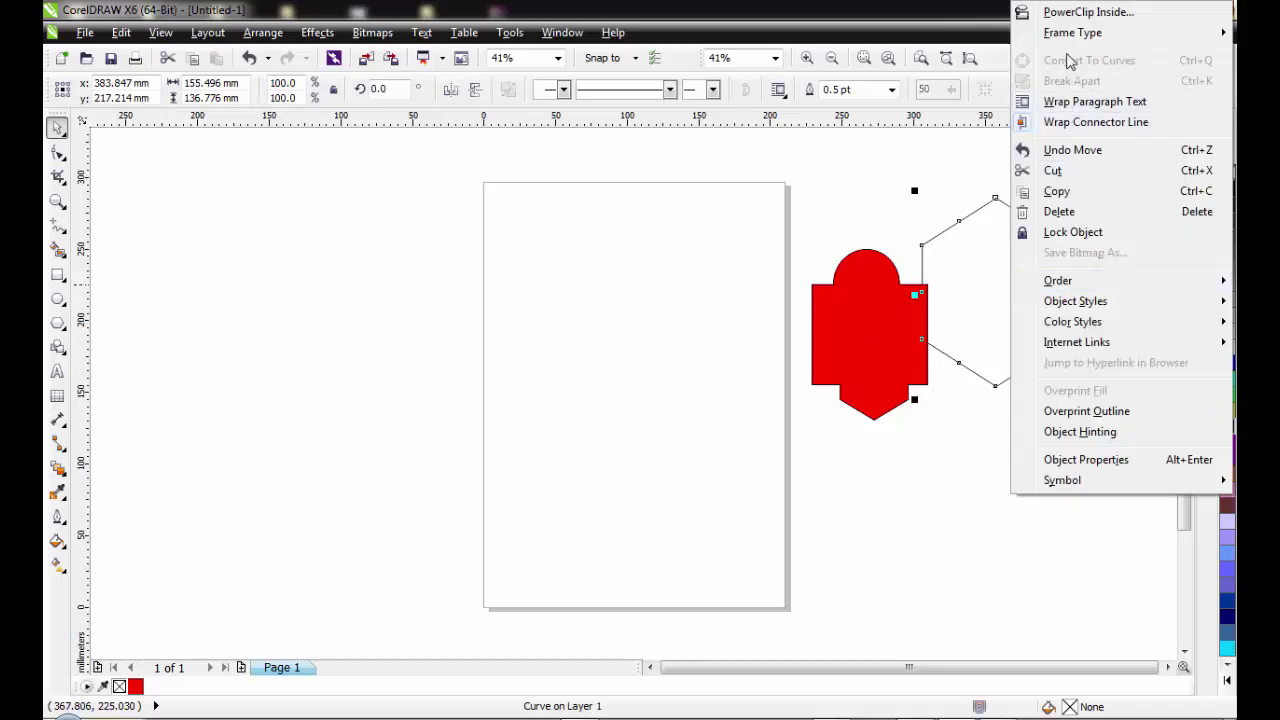
left_click(1059, 211)
left_click_drag(867, 314, 612, 353)
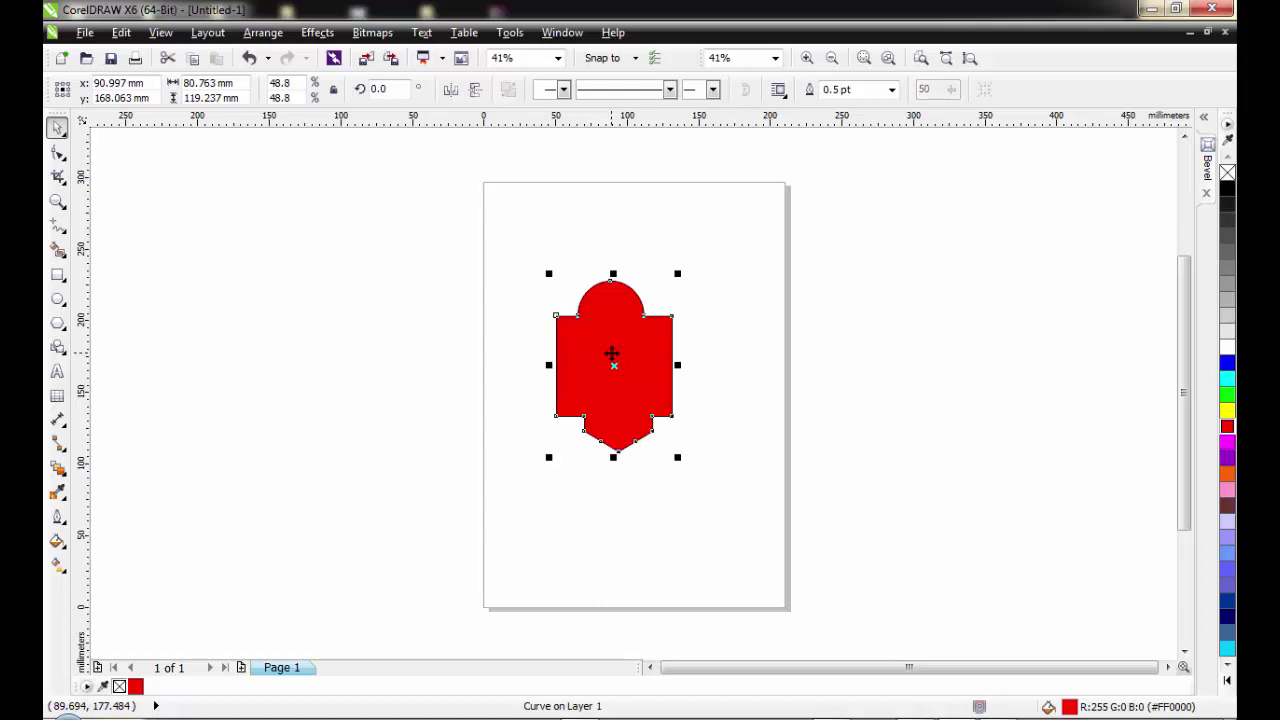
key("Delete")
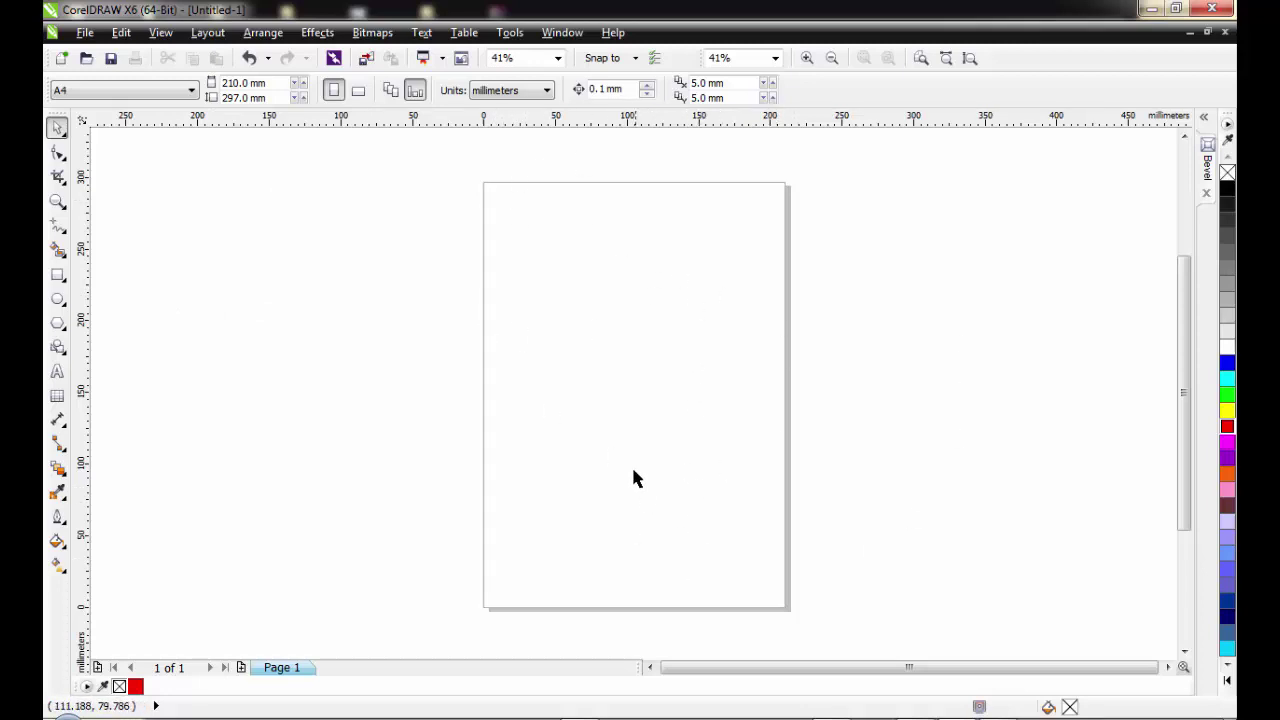
left_click(266, 33)
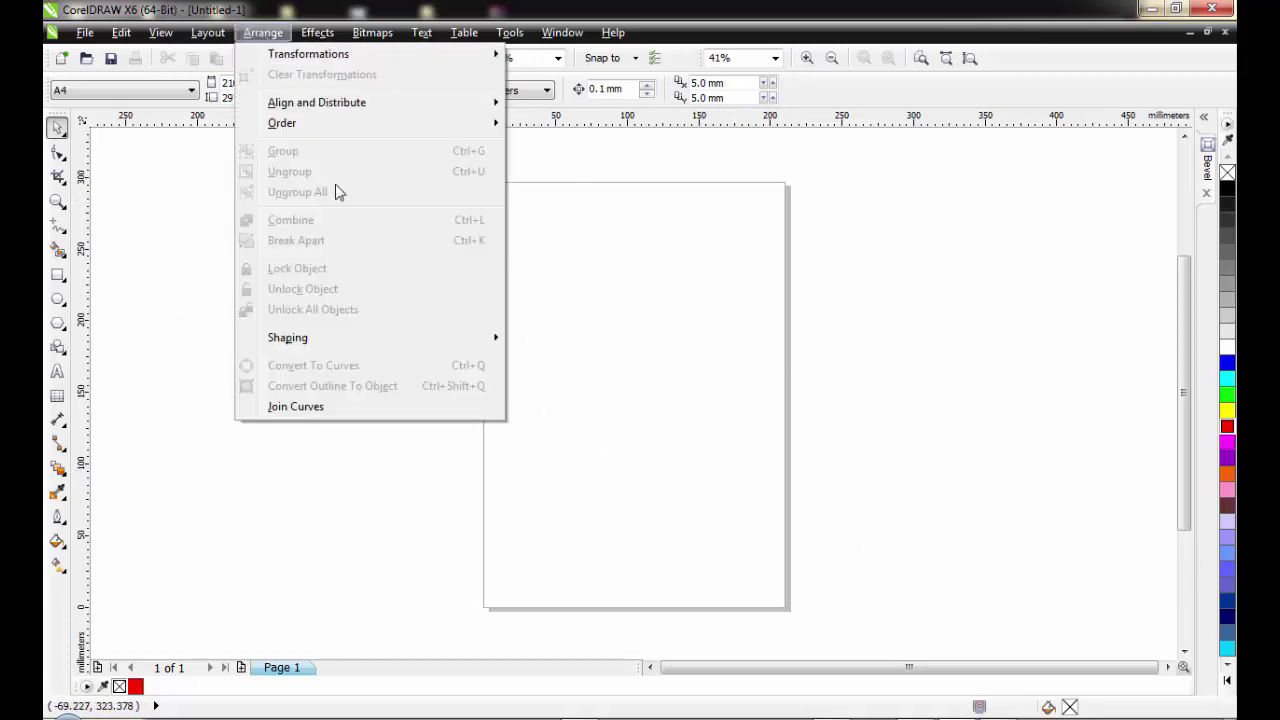
mouse_move(377, 346)
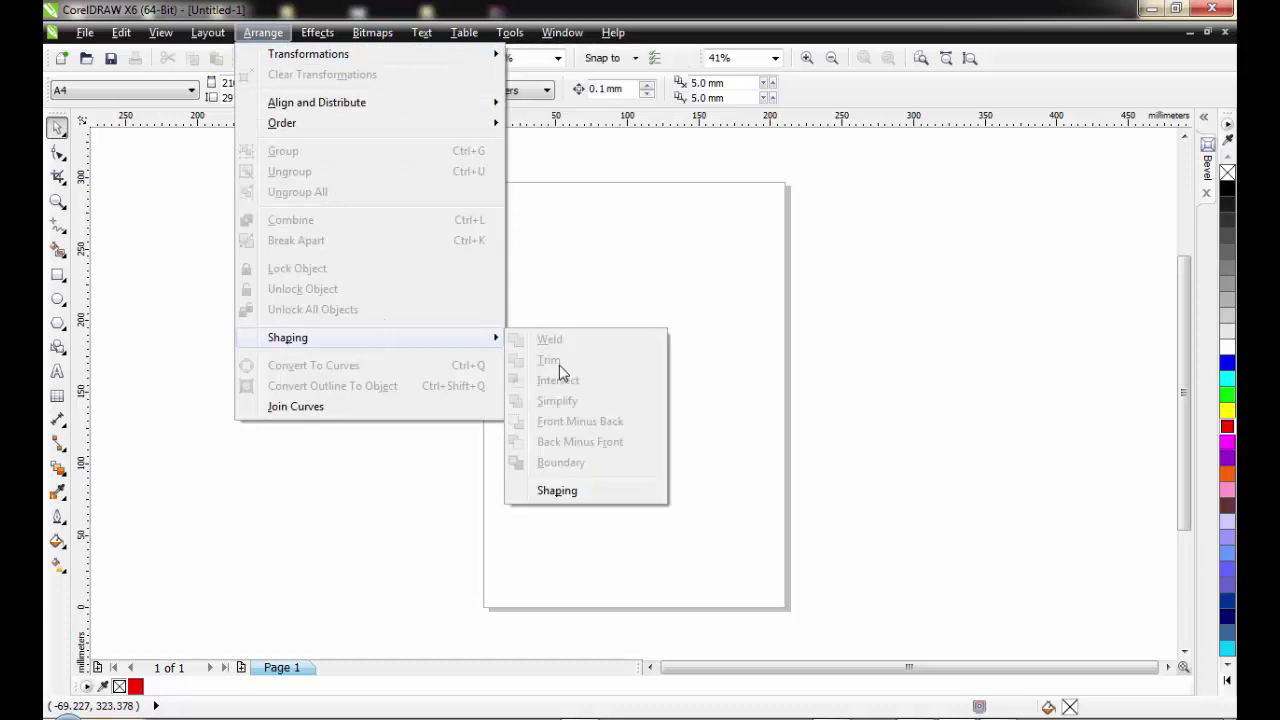
Step: Draw a large circle on the page and shift it slightly down and left
left_click(875, 305)
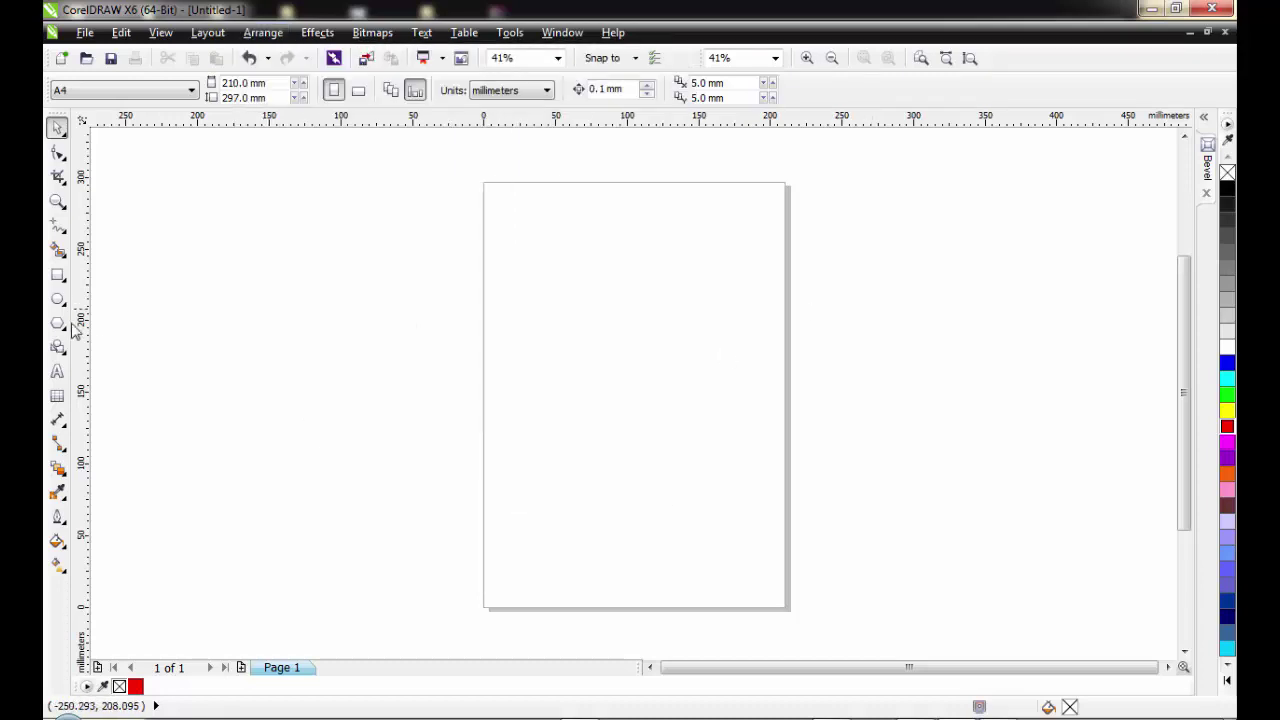
left_click(57, 298)
left_click_drag(527, 282, 755, 535)
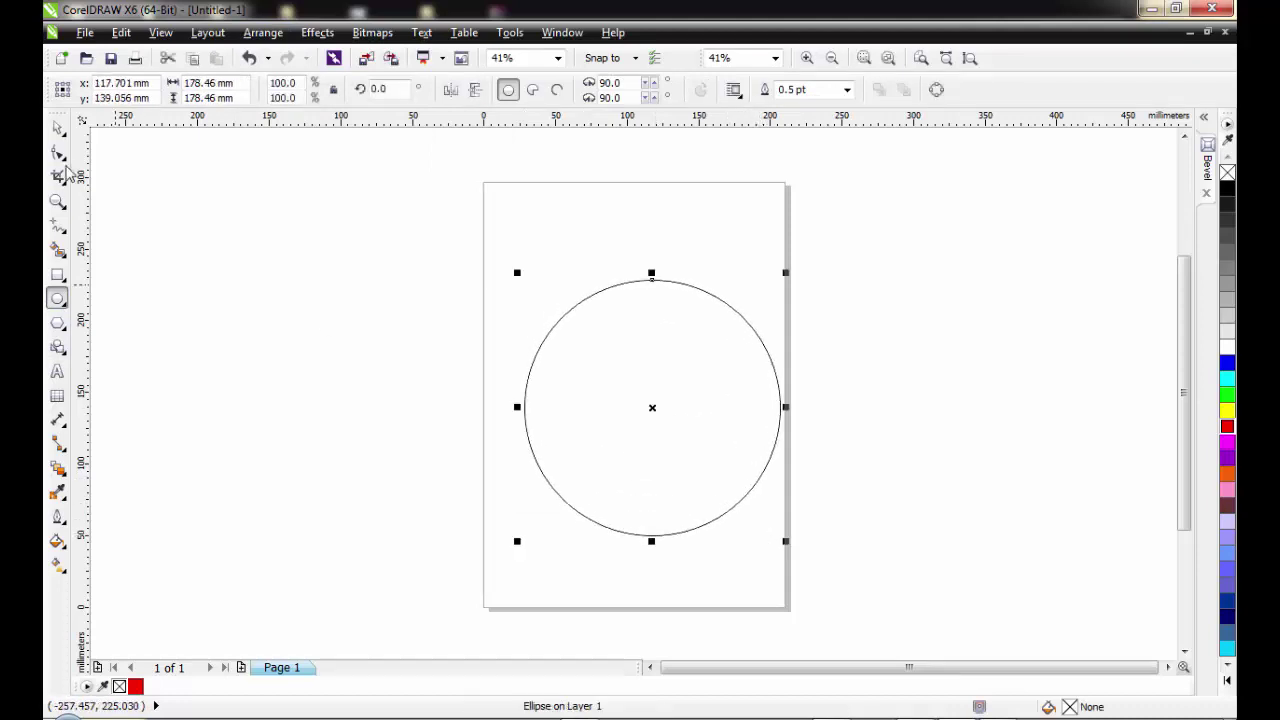
key("space")
left_click_drag(745, 415, 710, 432)
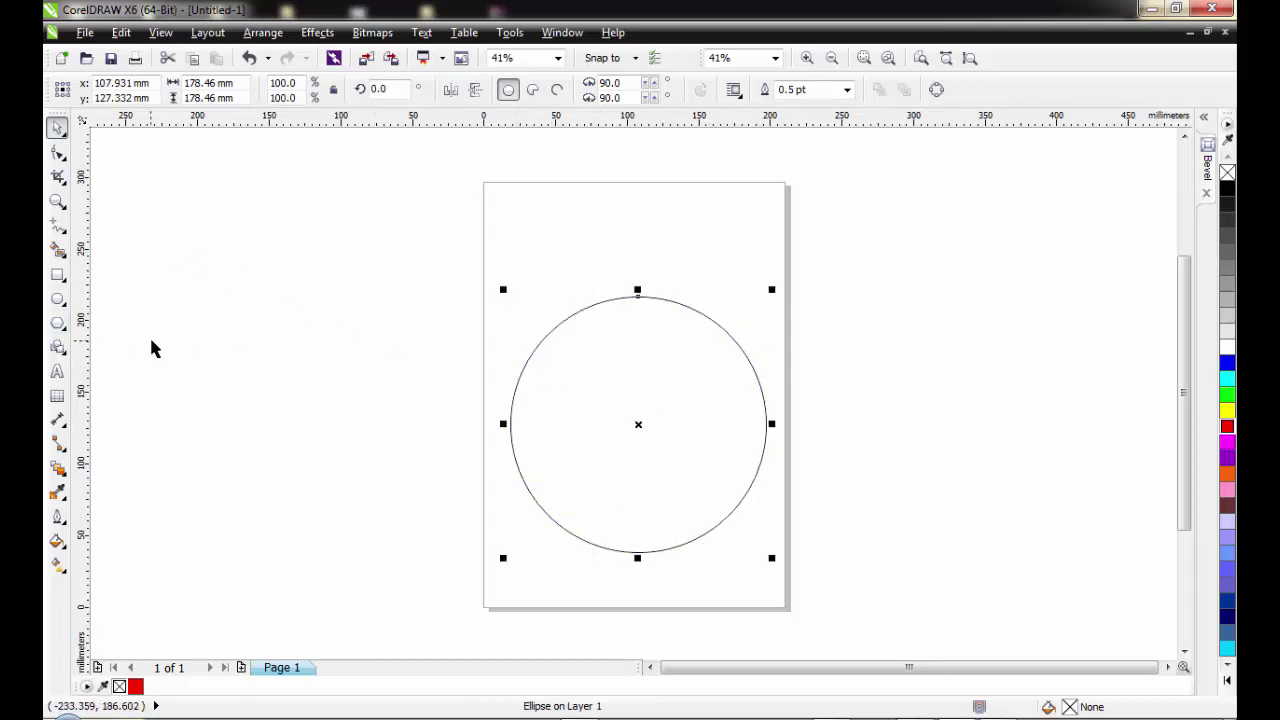
Step: Draw a small circle, place it on top of the large circle, and select both circles
left_click(57, 298)
left_click_drag(558, 210, 639, 292)
left_click(58, 128)
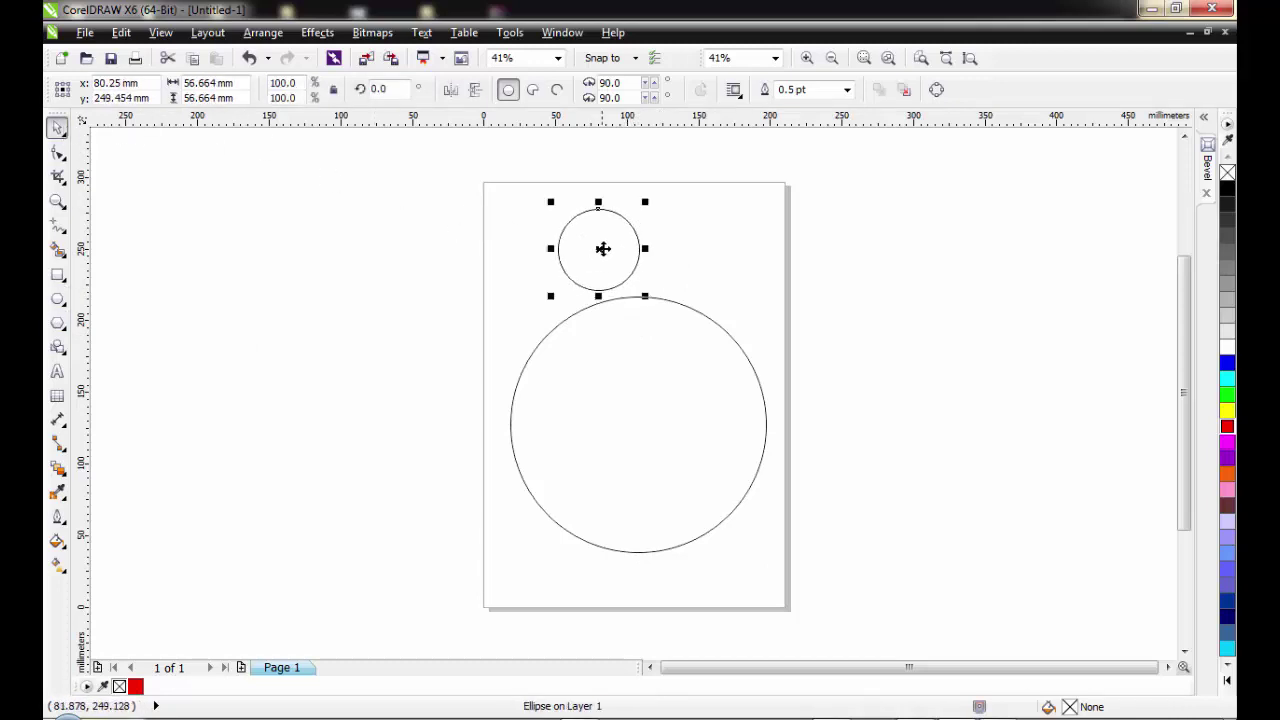
left_click_drag(600, 249, 637, 268)
left_click(886, 266)
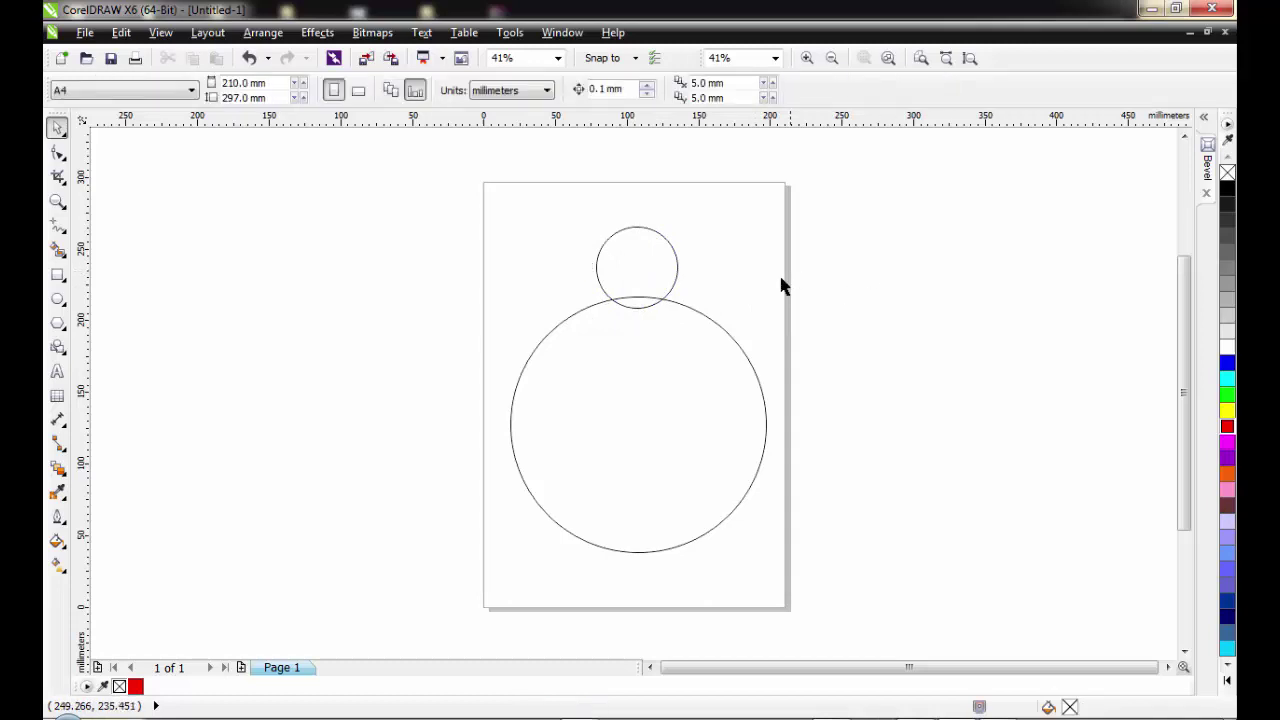
left_click_drag(437, 182, 852, 597)
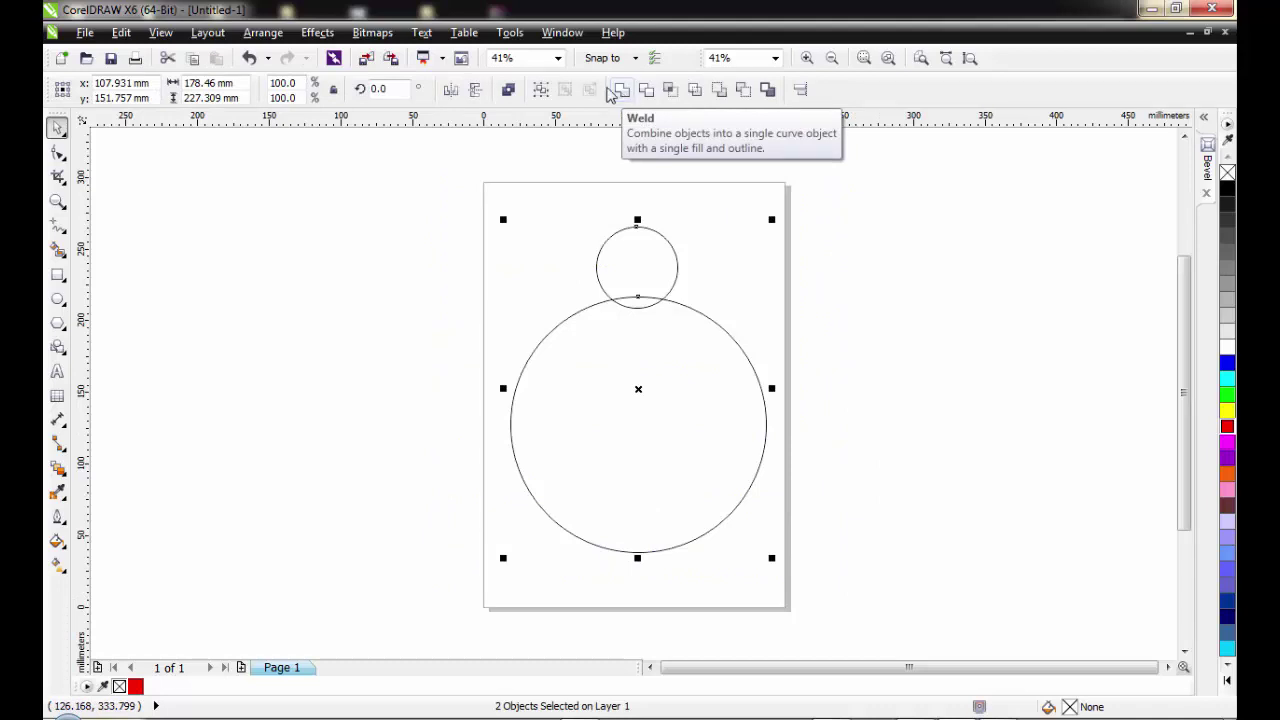
Step: Weld the two circles into one bottle shape with Arrange > Shaping > Weld and nudge it left
left_click(266, 33)
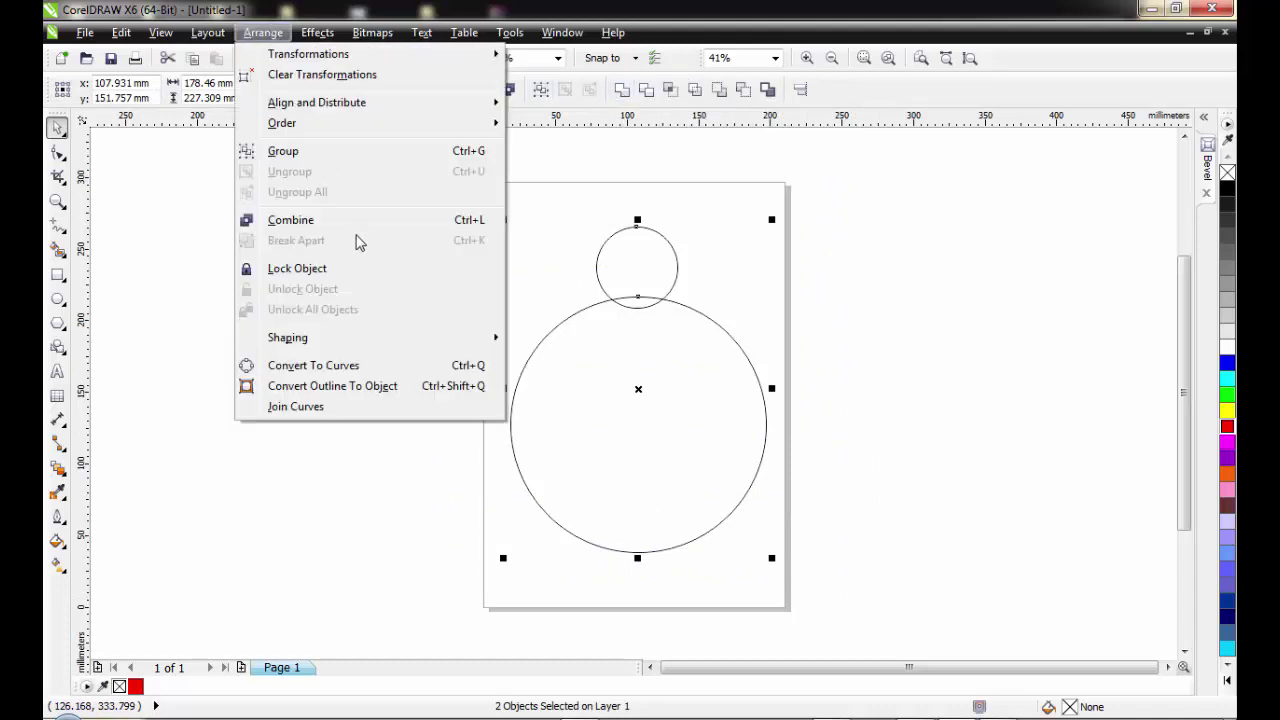
mouse_move(373, 340)
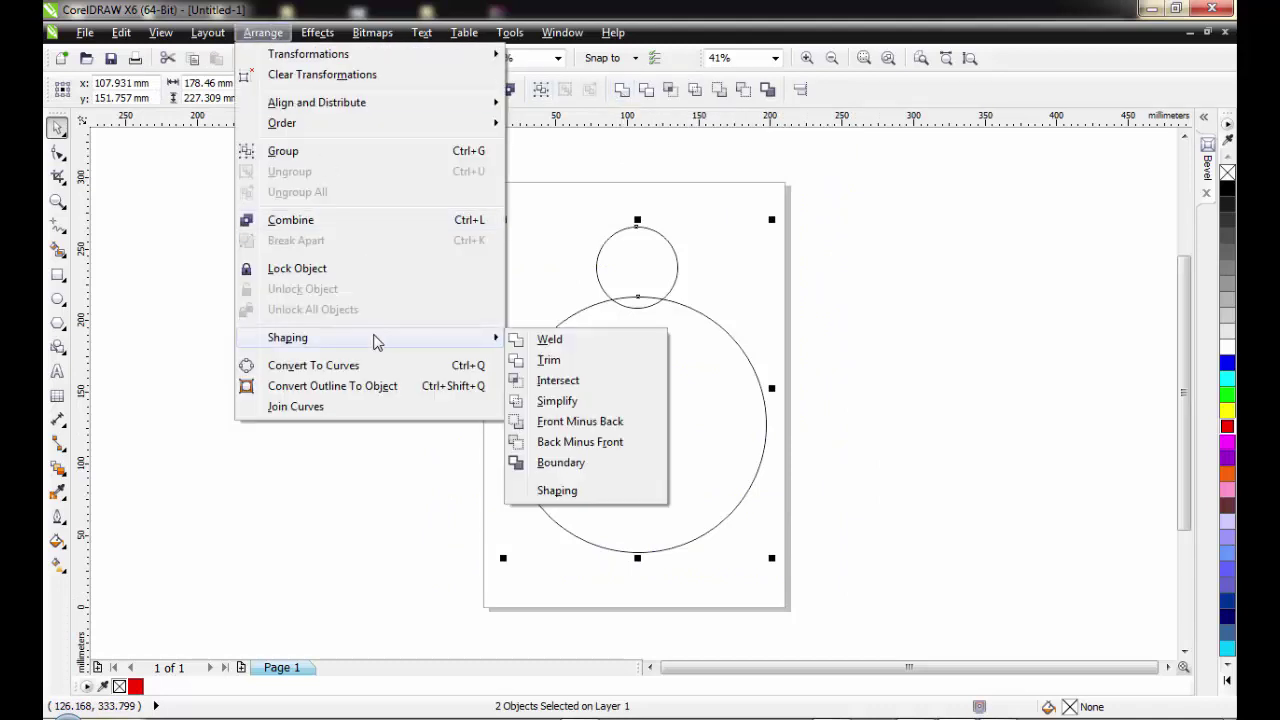
left_click(550, 339)
mouse_move(686, 397)
left_mouse_down()
mouse_move(674, 417)
mouse_move(672, 406)
left_mouse_up()
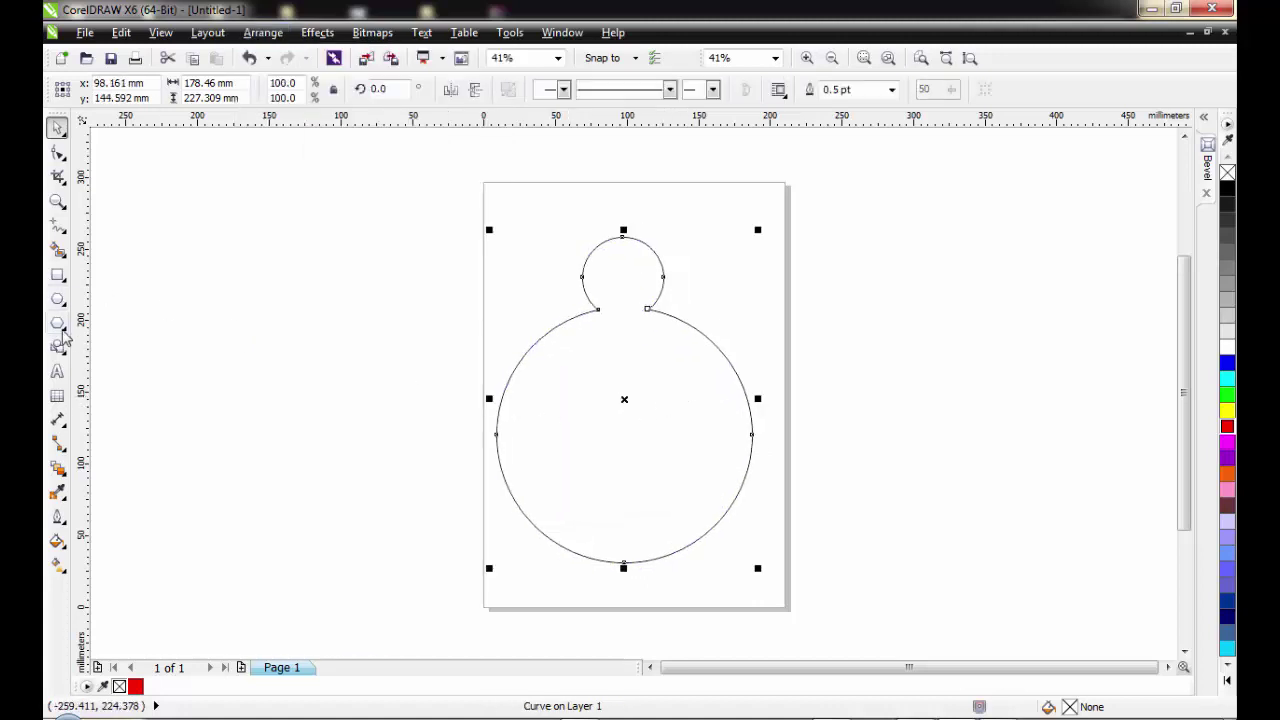
Step: Draw a flat oval at the bottle's mouth and fill it white
left_click(58, 300)
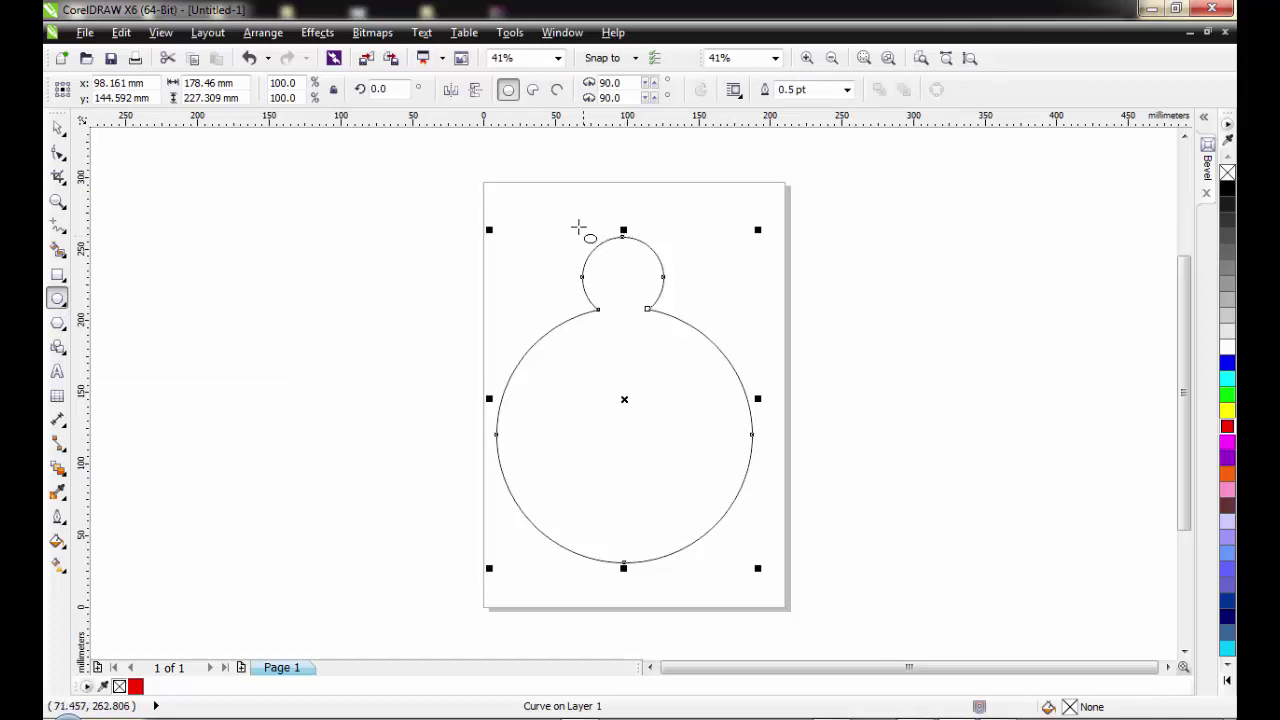
left_click_drag(576, 226, 624, 251)
left_click(57, 128)
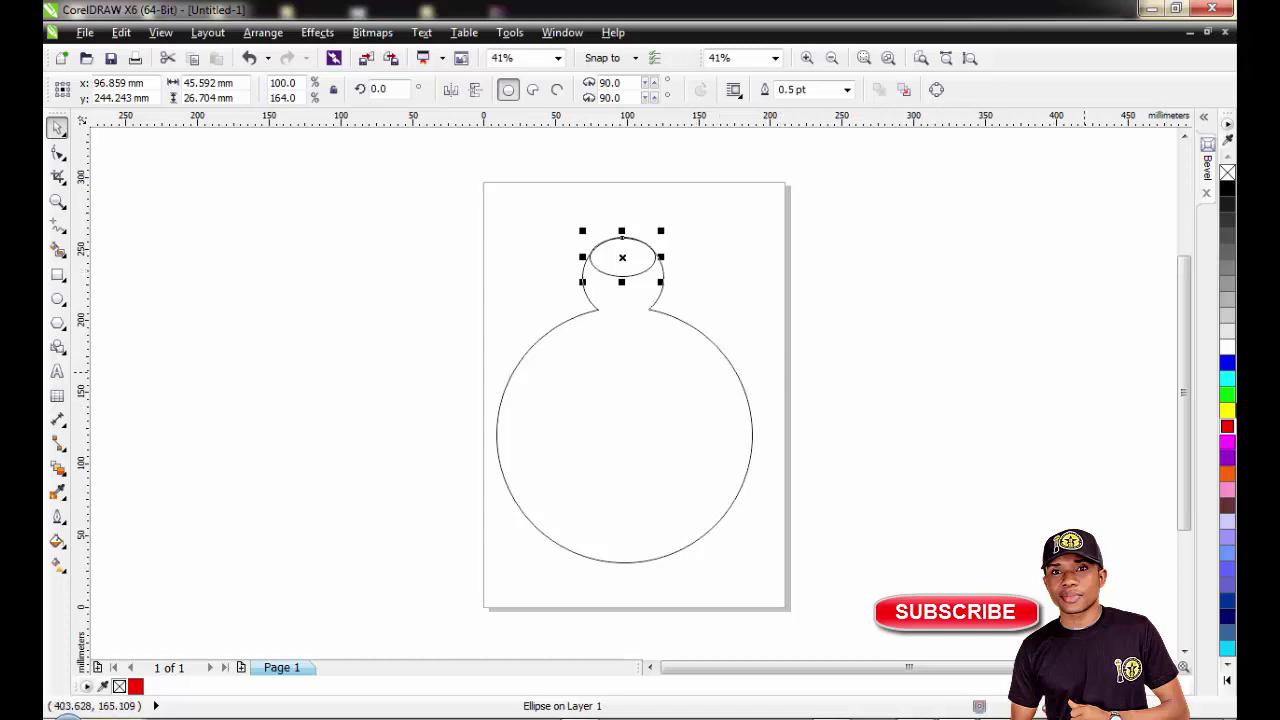
left_click(1227, 347)
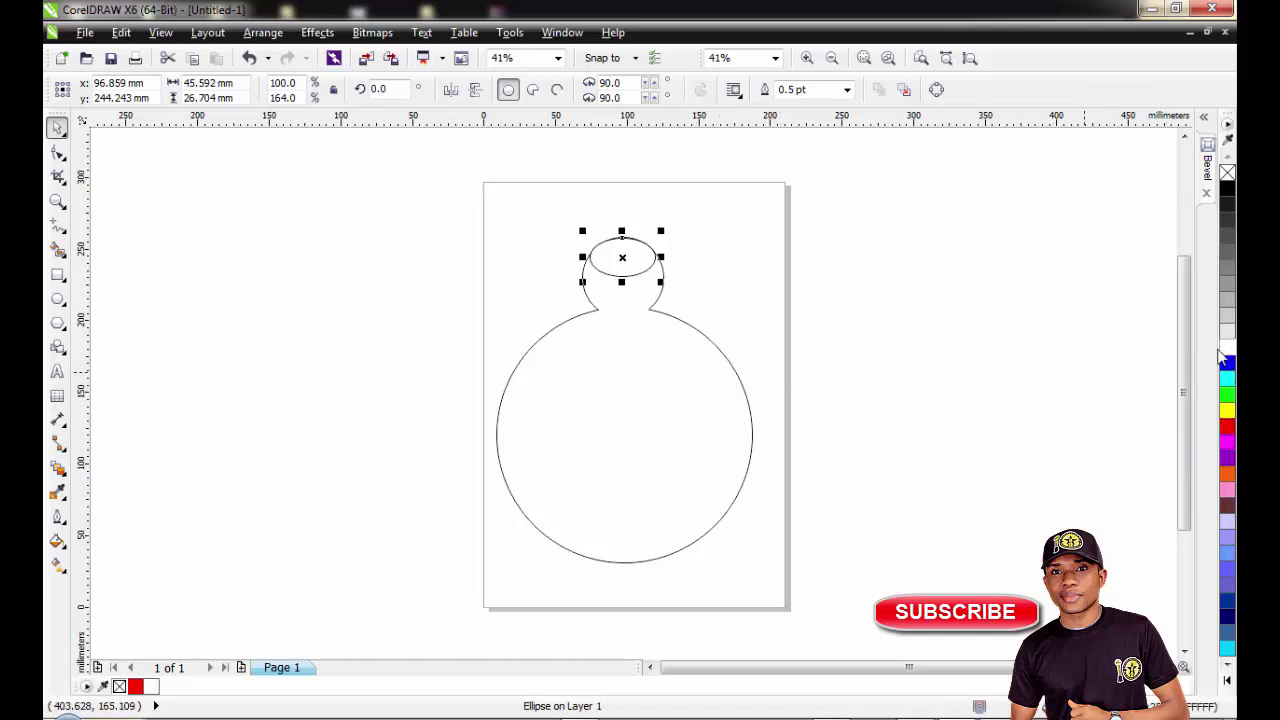
Step: Fill the bottle body cyan after trying red, yellow and green
left_click(660, 445)
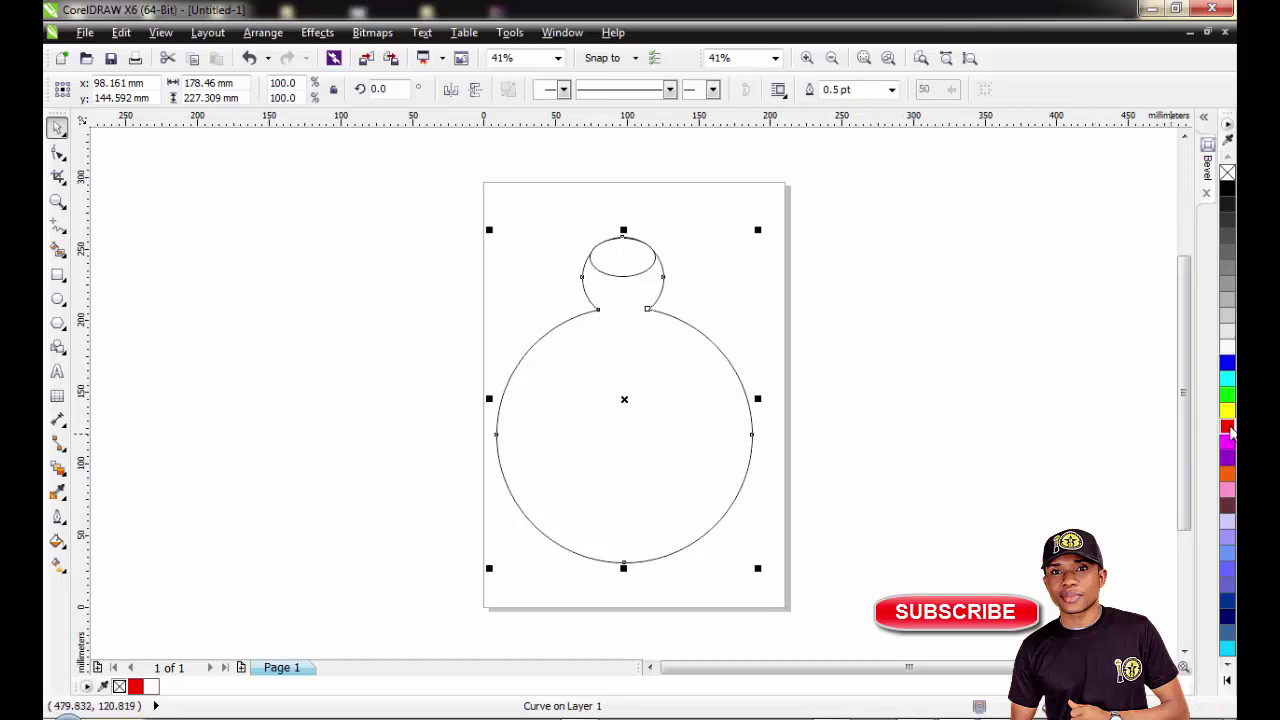
left_click(1227, 427)
left_click(1227, 408)
left_click(1227, 396)
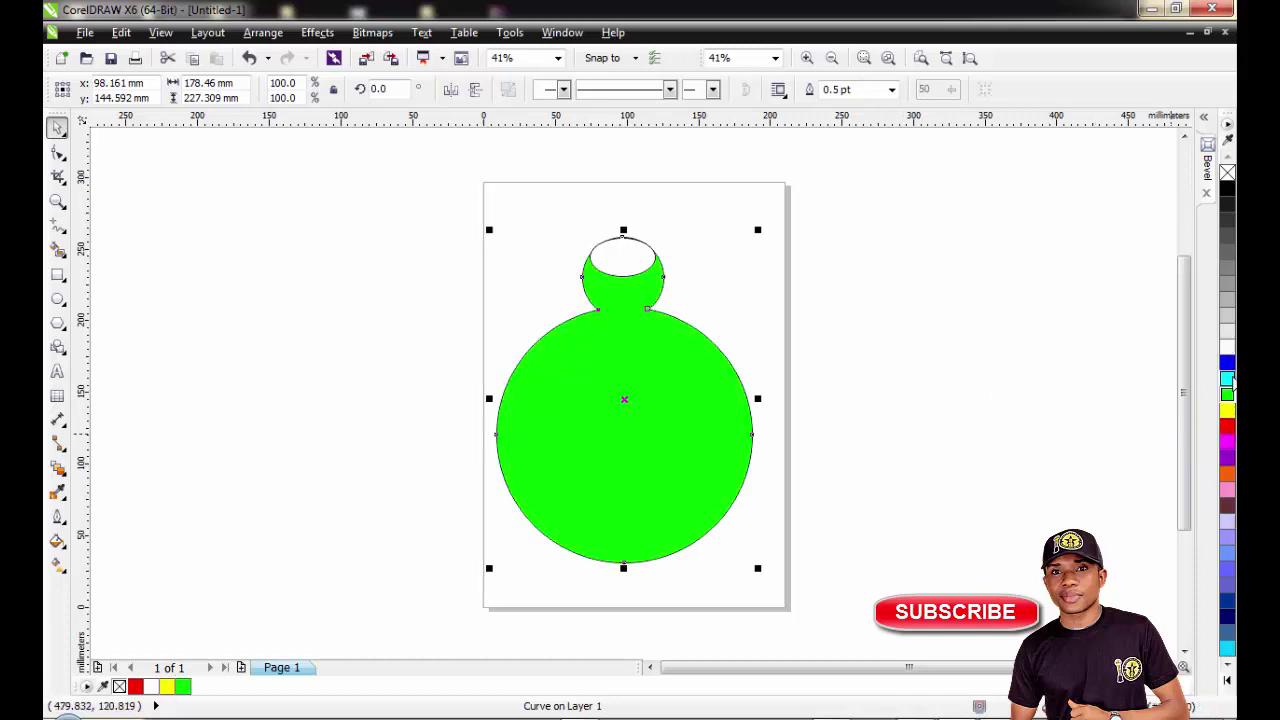
left_click(1227, 378)
left_click(752, 270)
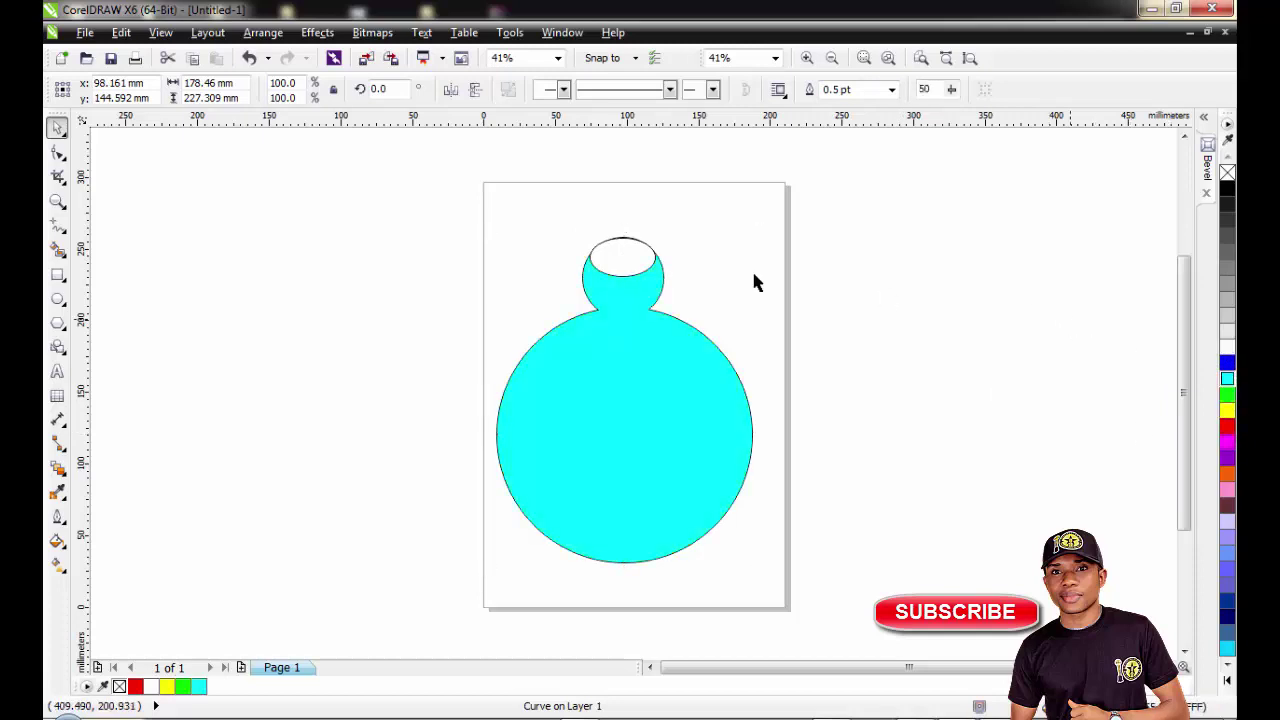
left_click(624, 252)
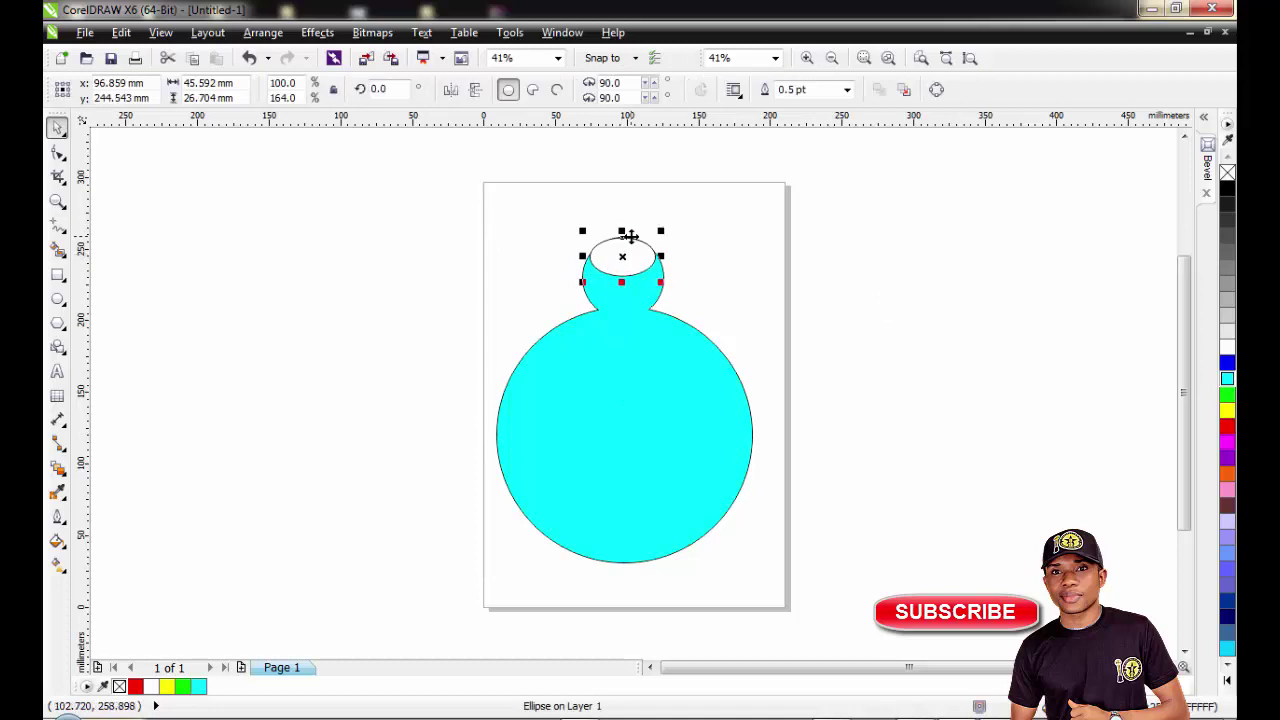
left_click(858, 279)
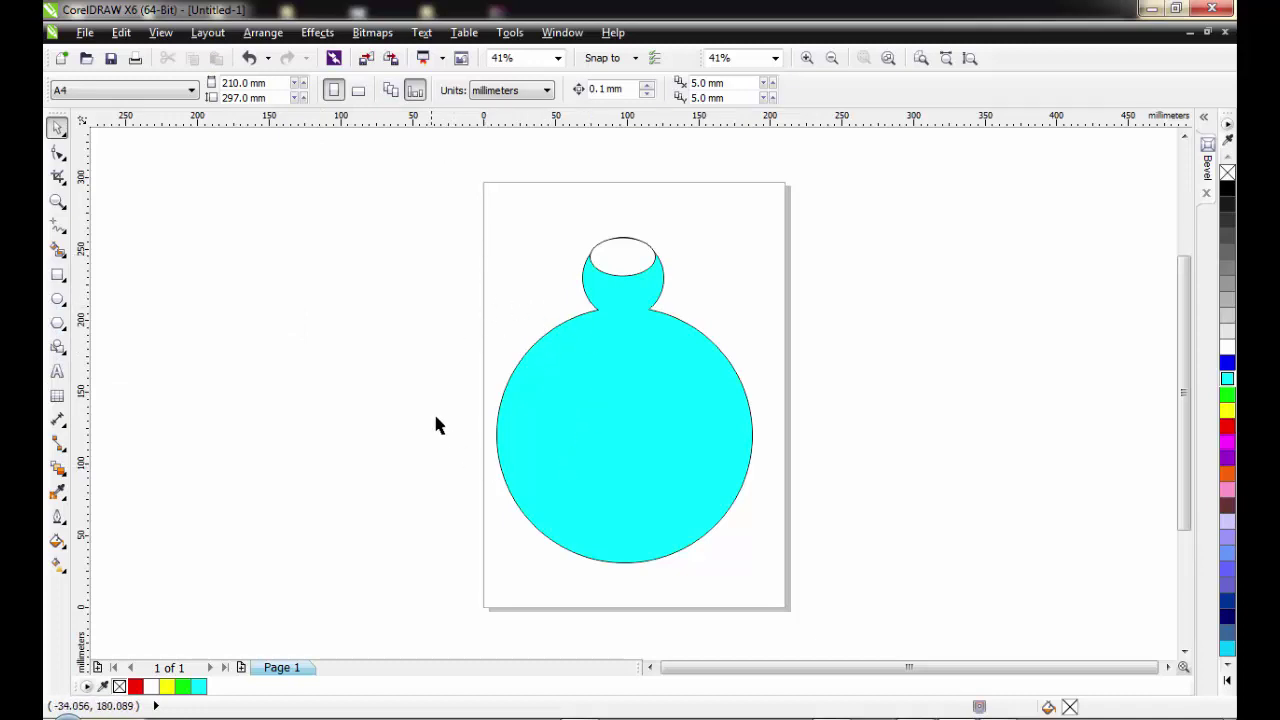
Step: Draw a test circle left of the bottle and delete it
left_click(57, 298)
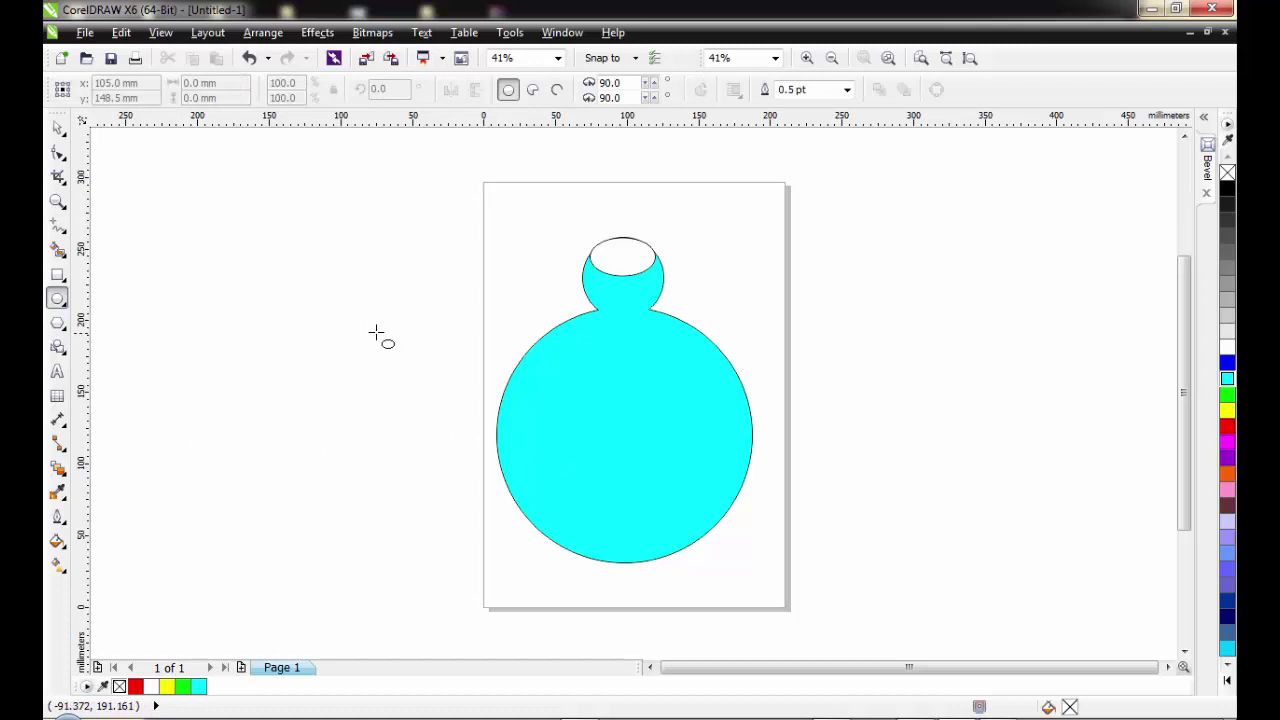
left_click_drag(383, 315, 509, 447)
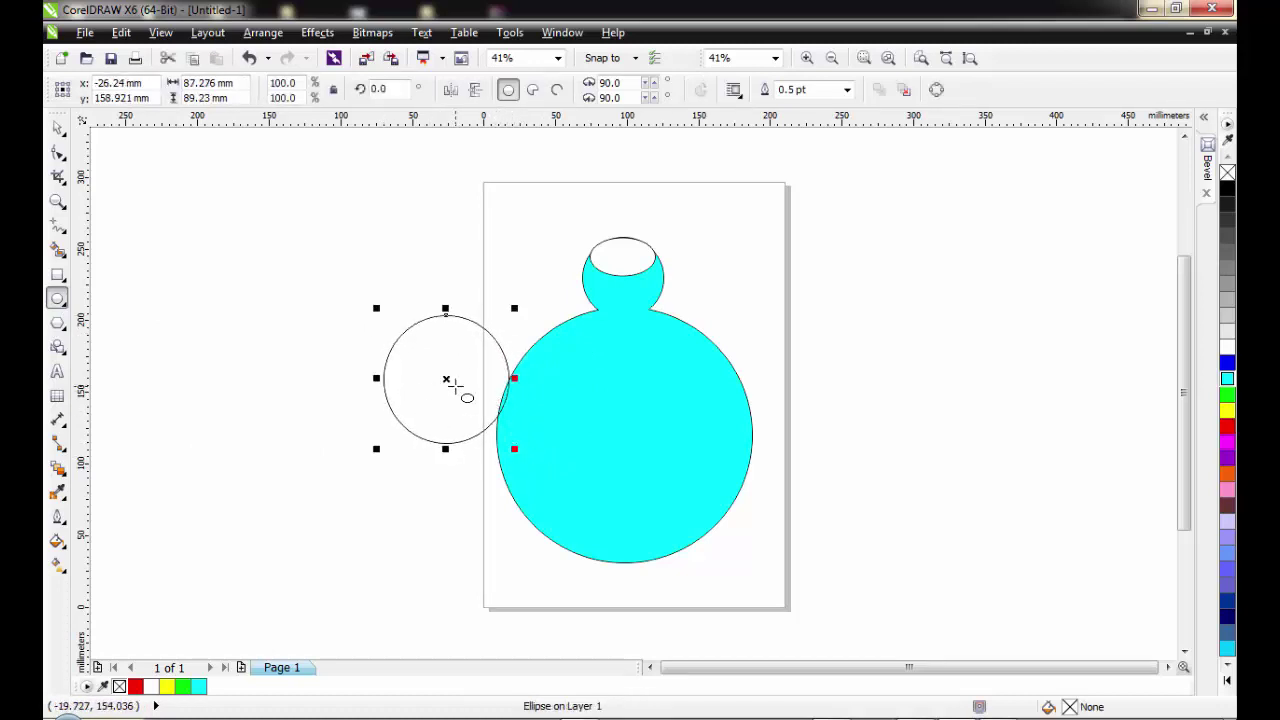
key("Delete")
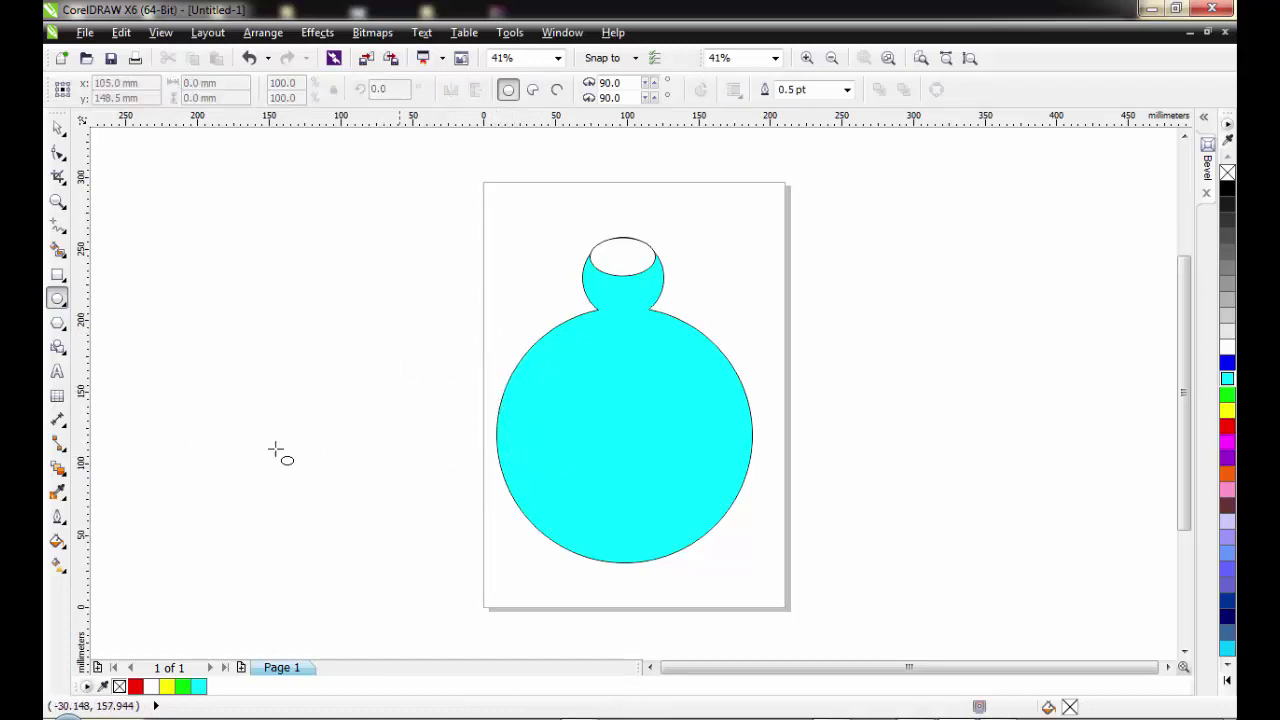
Step: Choose the ring preset from the Basic Shapes tool's Perfect Shapes picker
left_click(58, 347)
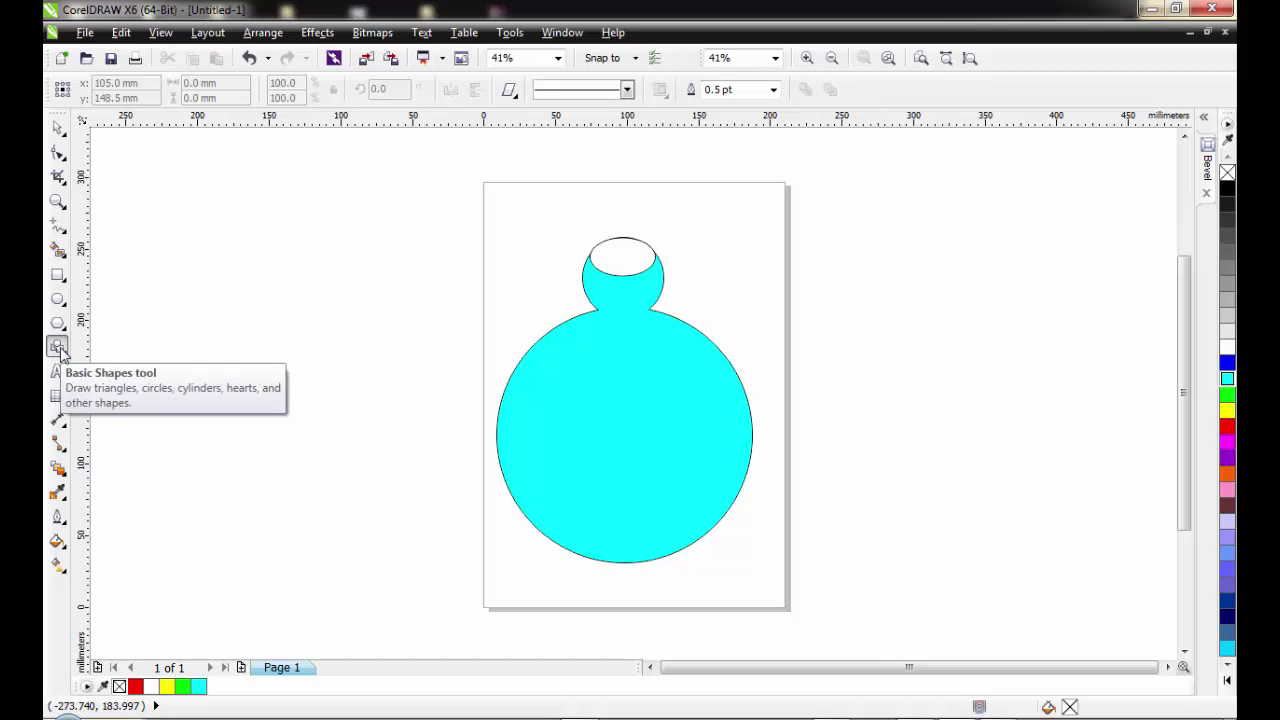
left_click(60, 350)
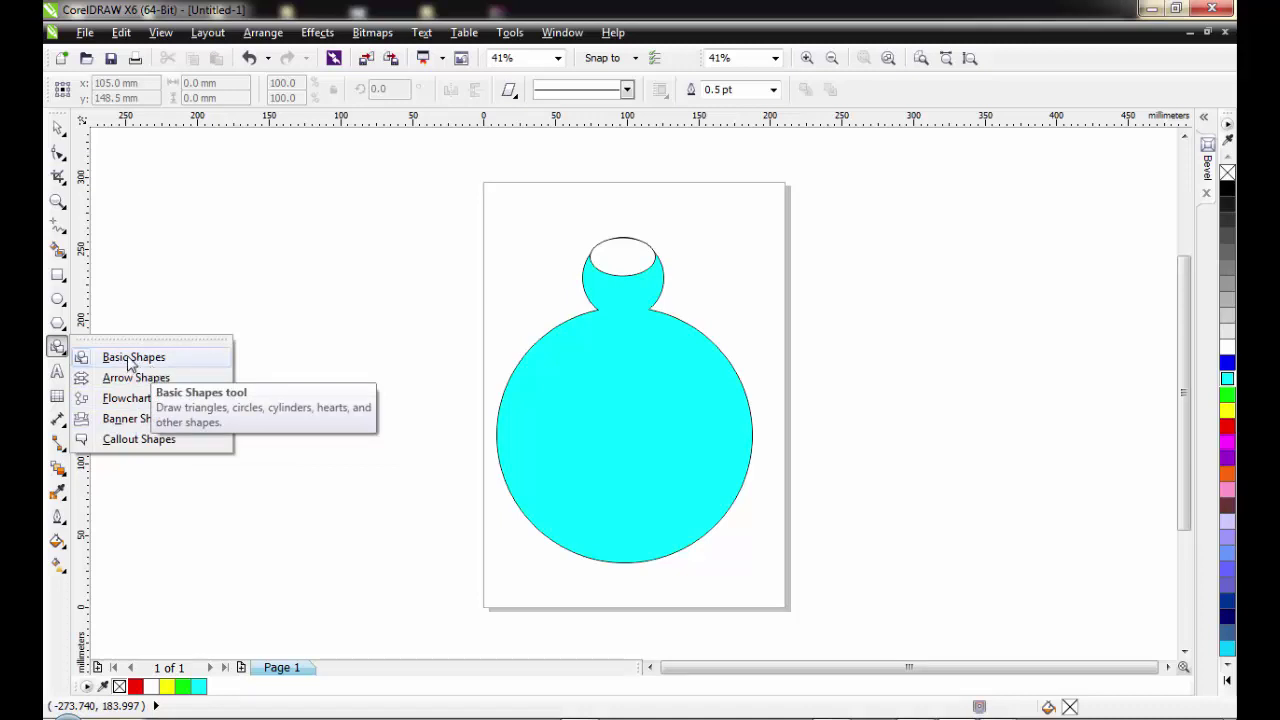
left_click(128, 361)
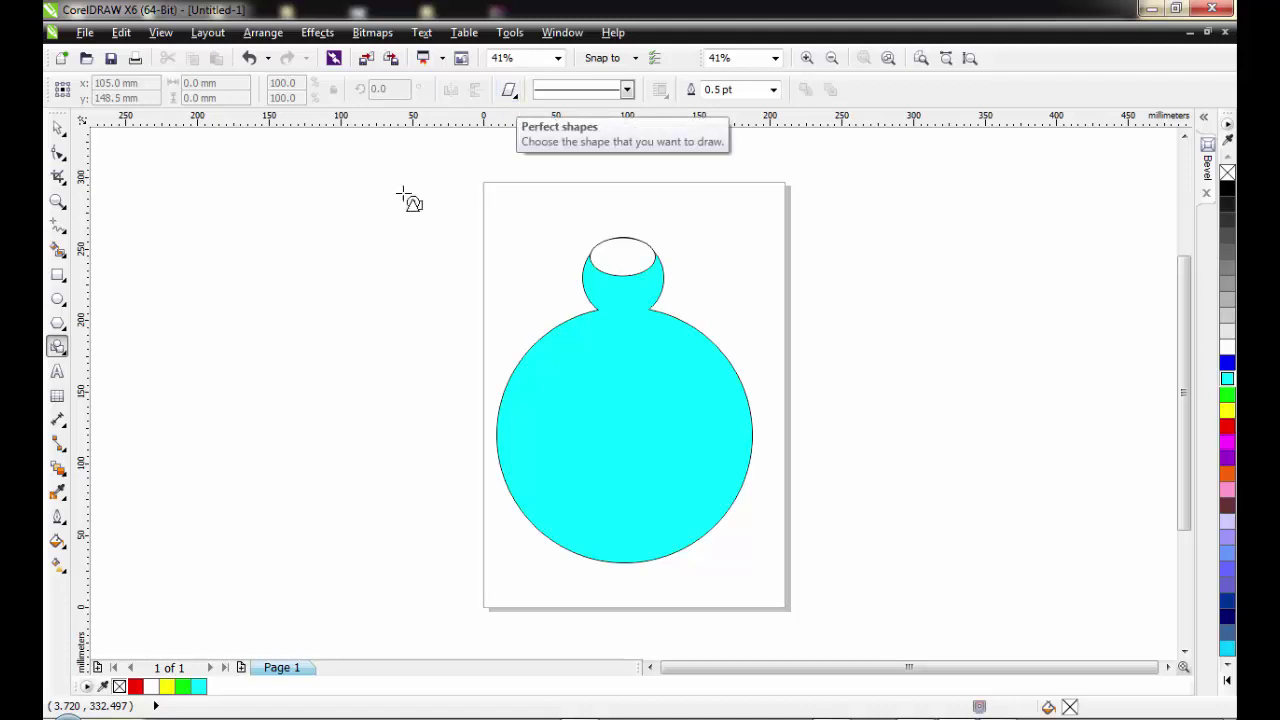
left_click(61, 350)
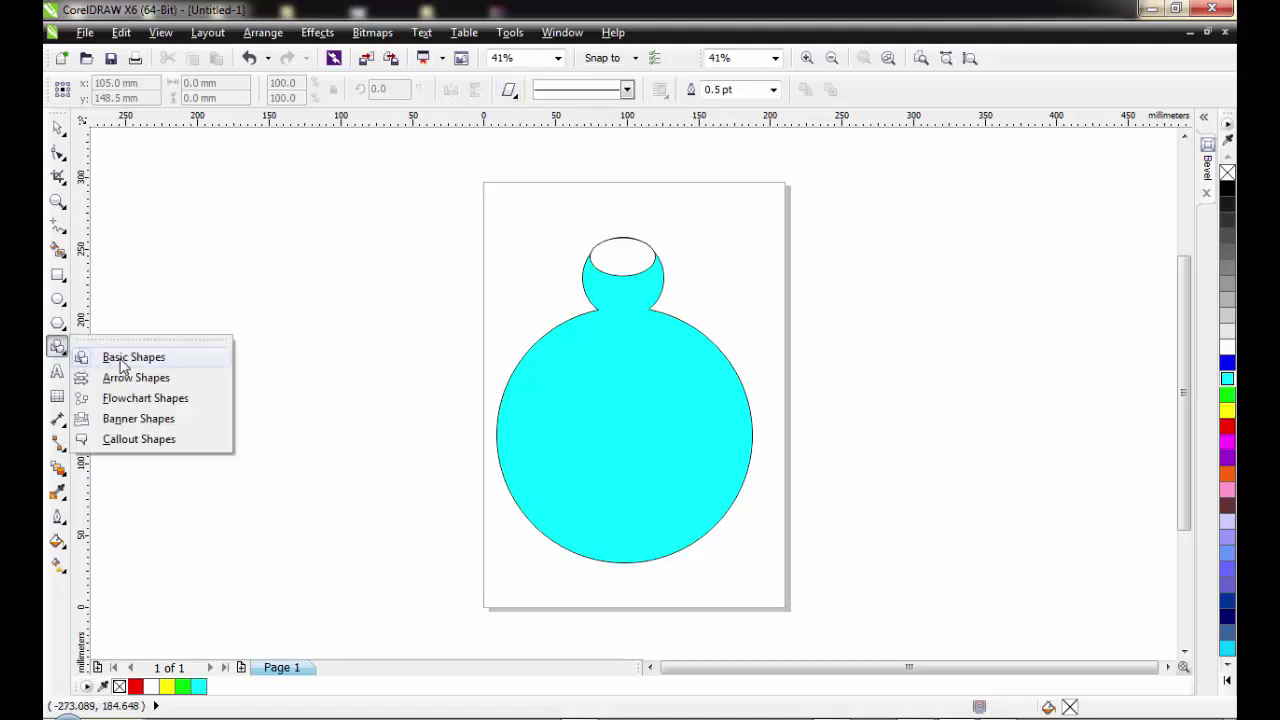
left_click(128, 361)
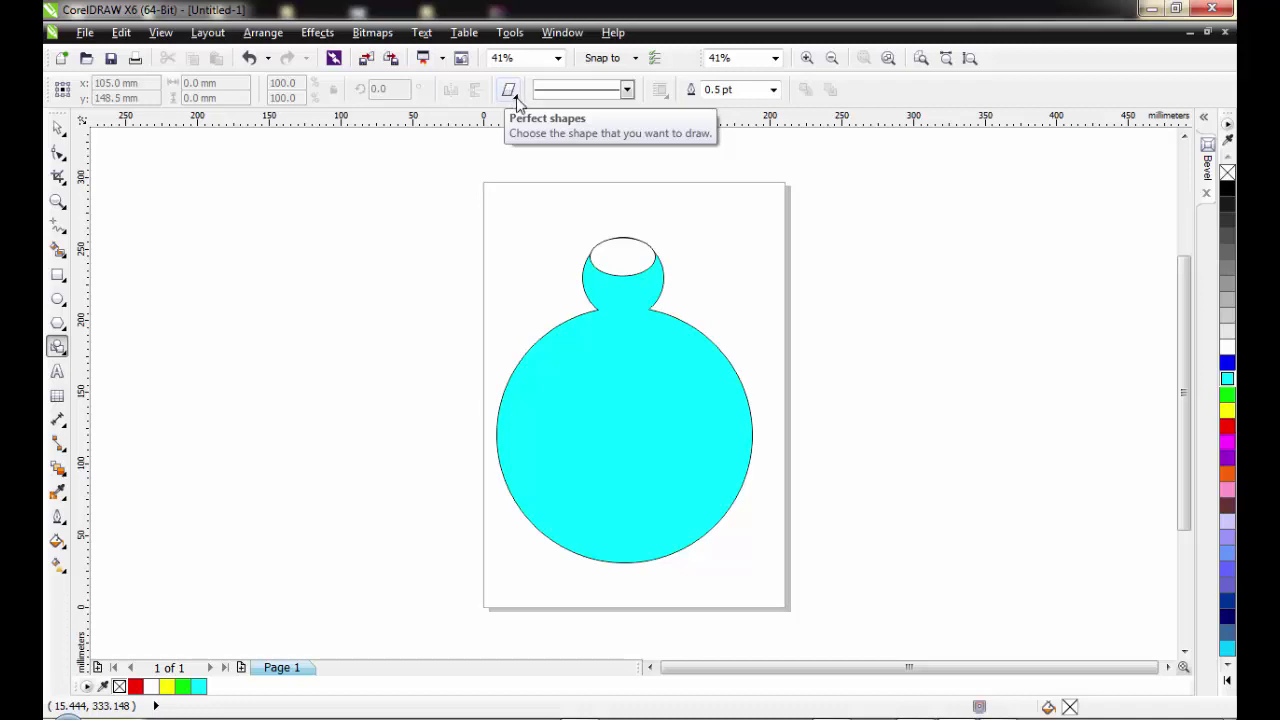
left_click(513, 95)
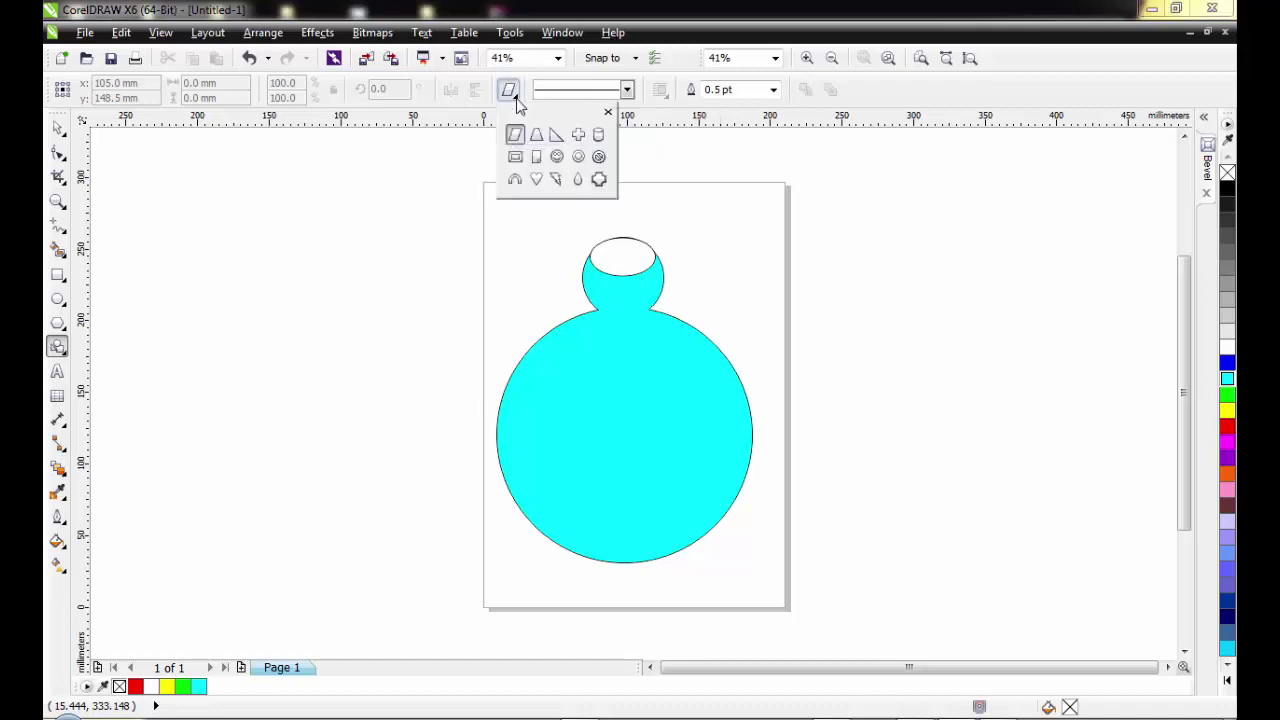
left_click(578, 157)
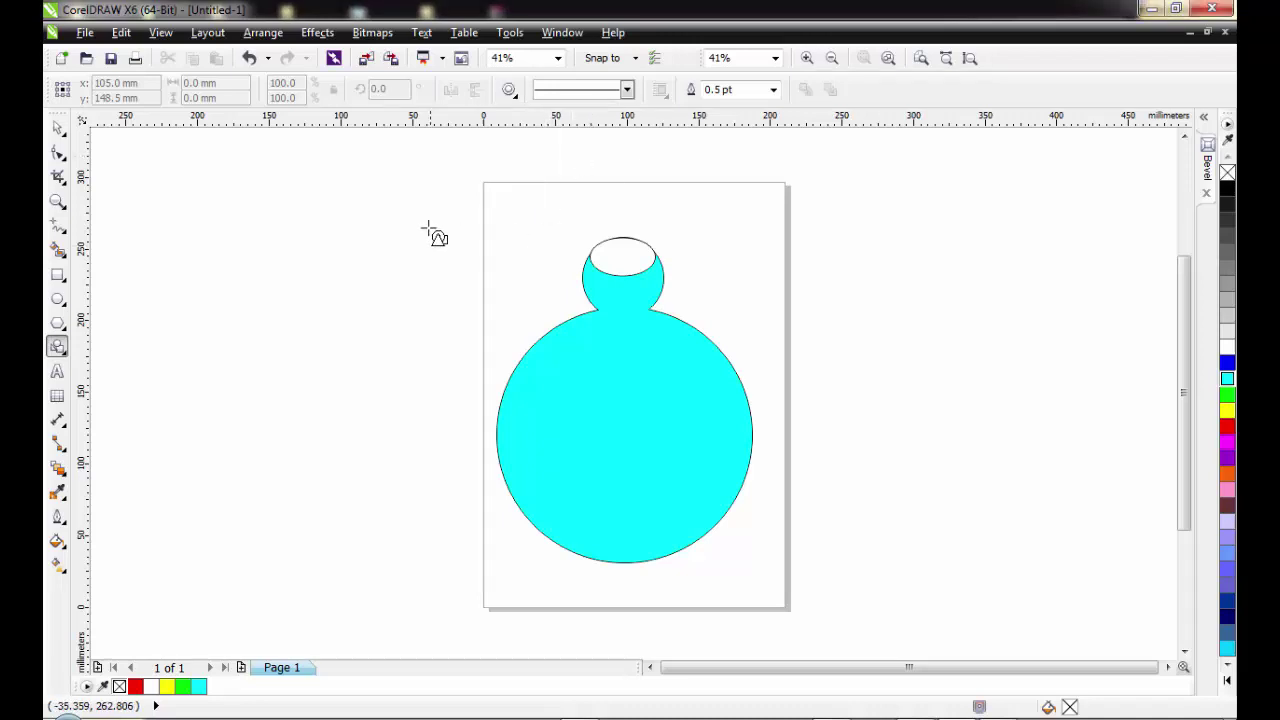
Step: Draw a ring near the page's top left and drag its top node to thin the band
mouse_move(385, 206)
left_mouse_down()
mouse_move(483, 336)
mouse_move(467, 294)
left_mouse_up()
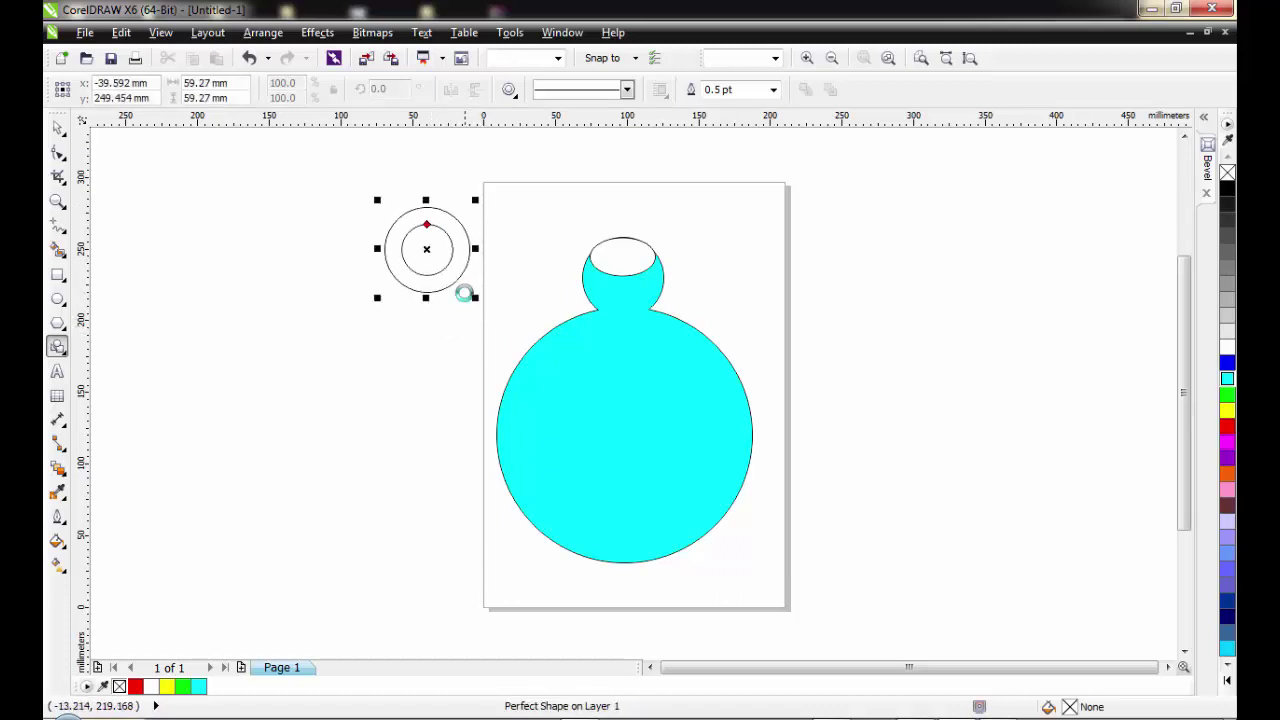
left_click(58, 153)
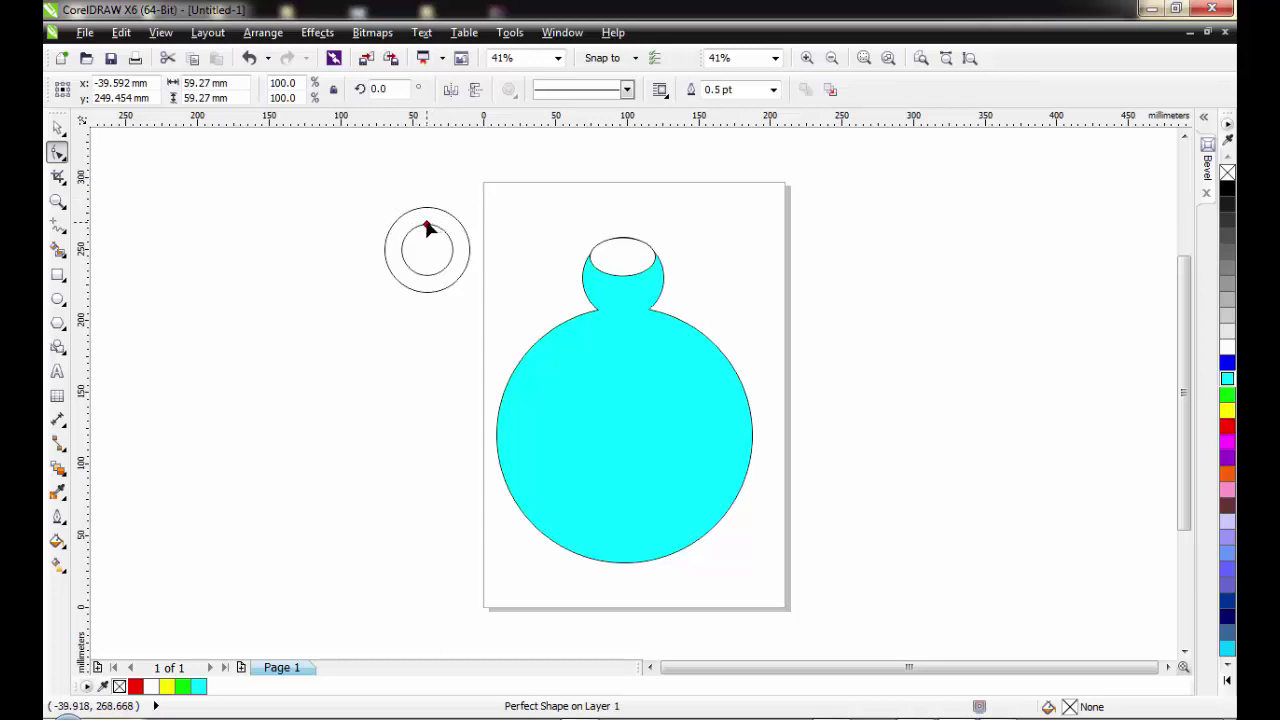
mouse_move(428, 229)
left_mouse_down()
mouse_move(423, 251)
mouse_move(427, 222)
left_mouse_up()
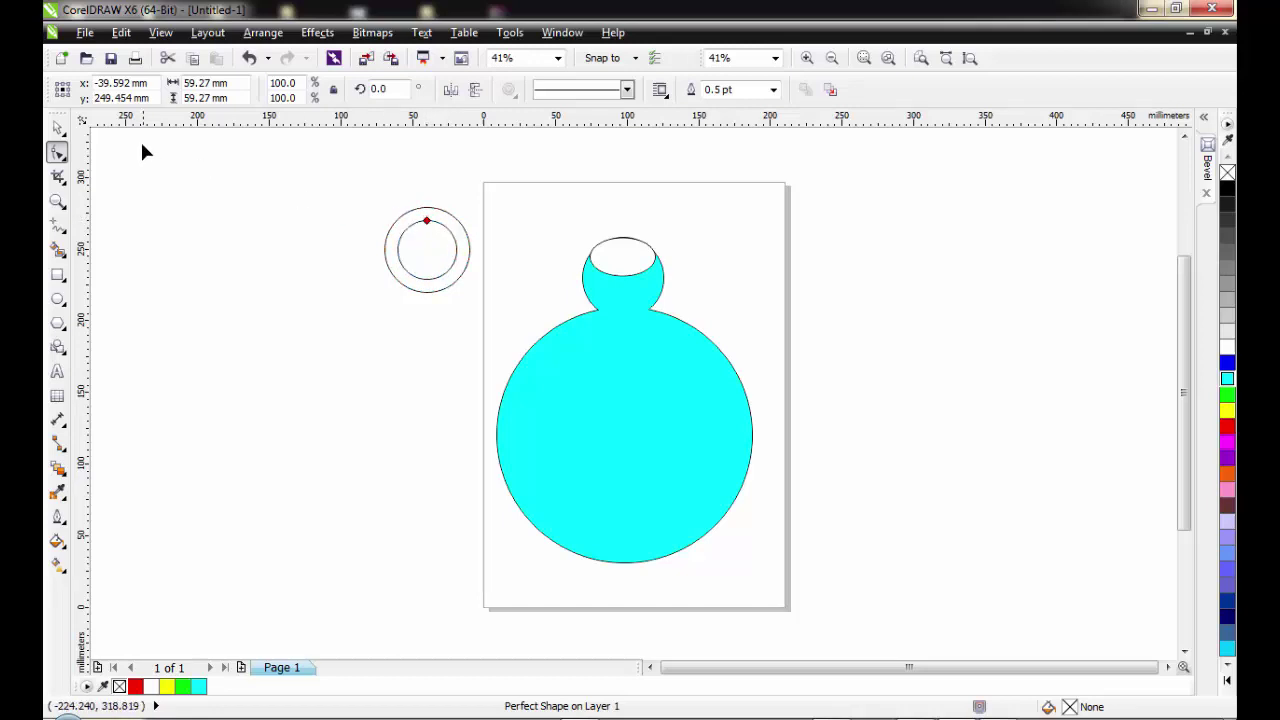
left_click(57, 128)
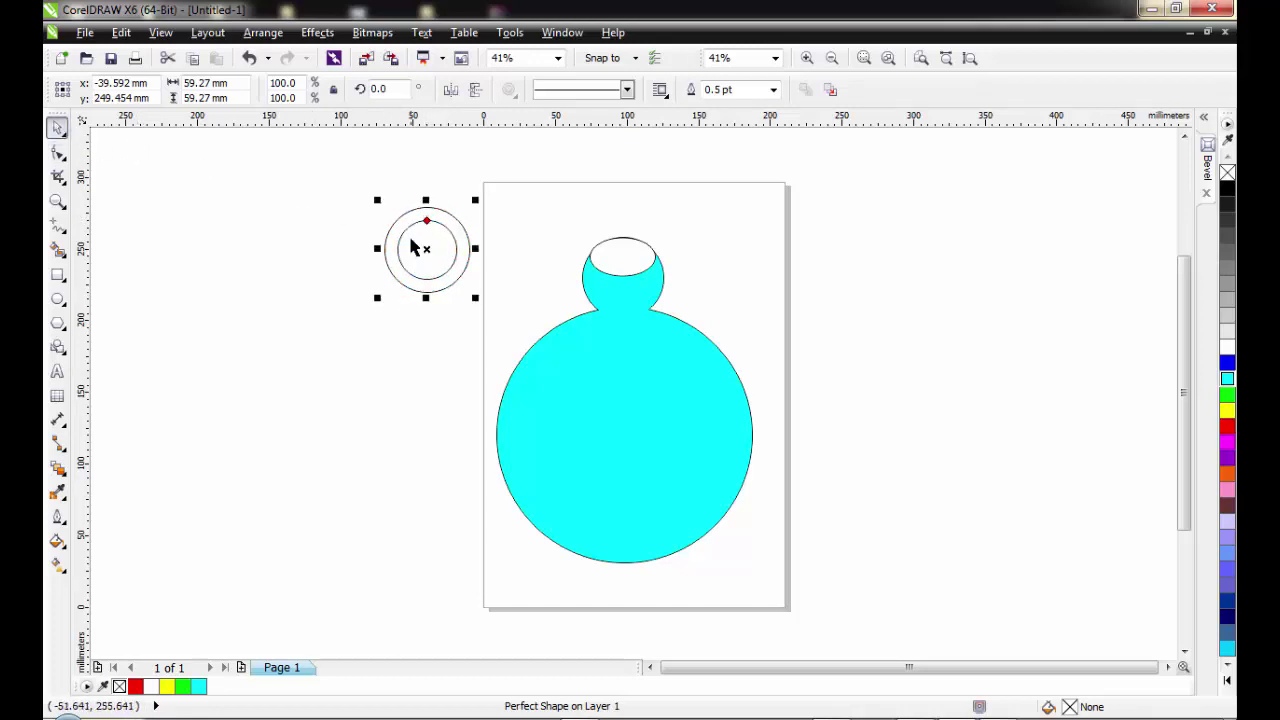
Step: Fill the ring cyan on the pot's left side and place a duplicate on the right side
left_click_drag(426, 251, 513, 361)
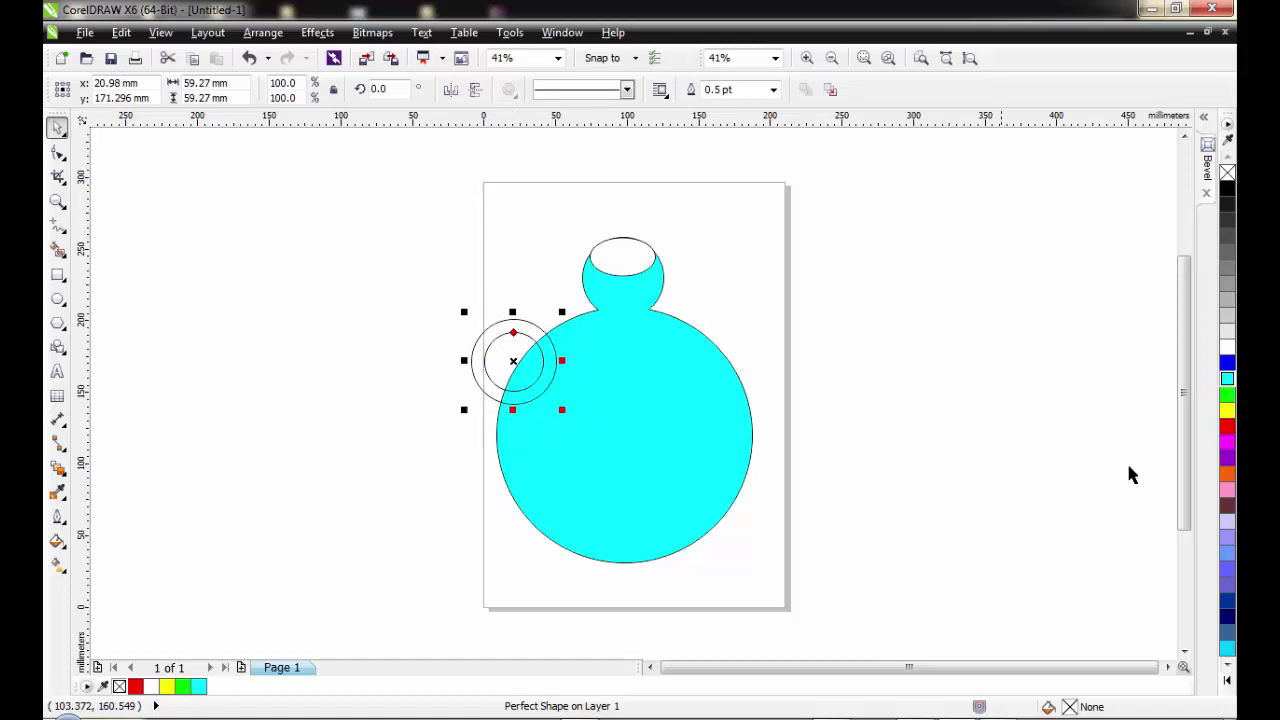
left_click(1227, 380)
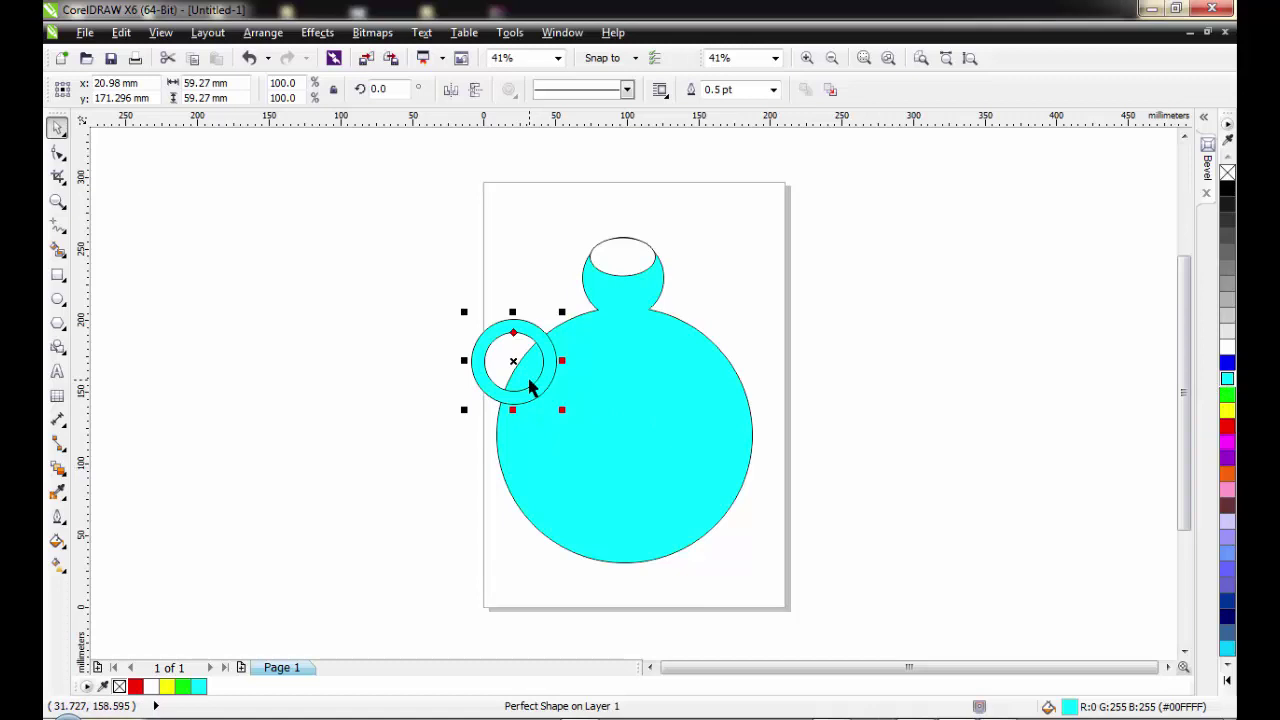
key("ctrl+d")
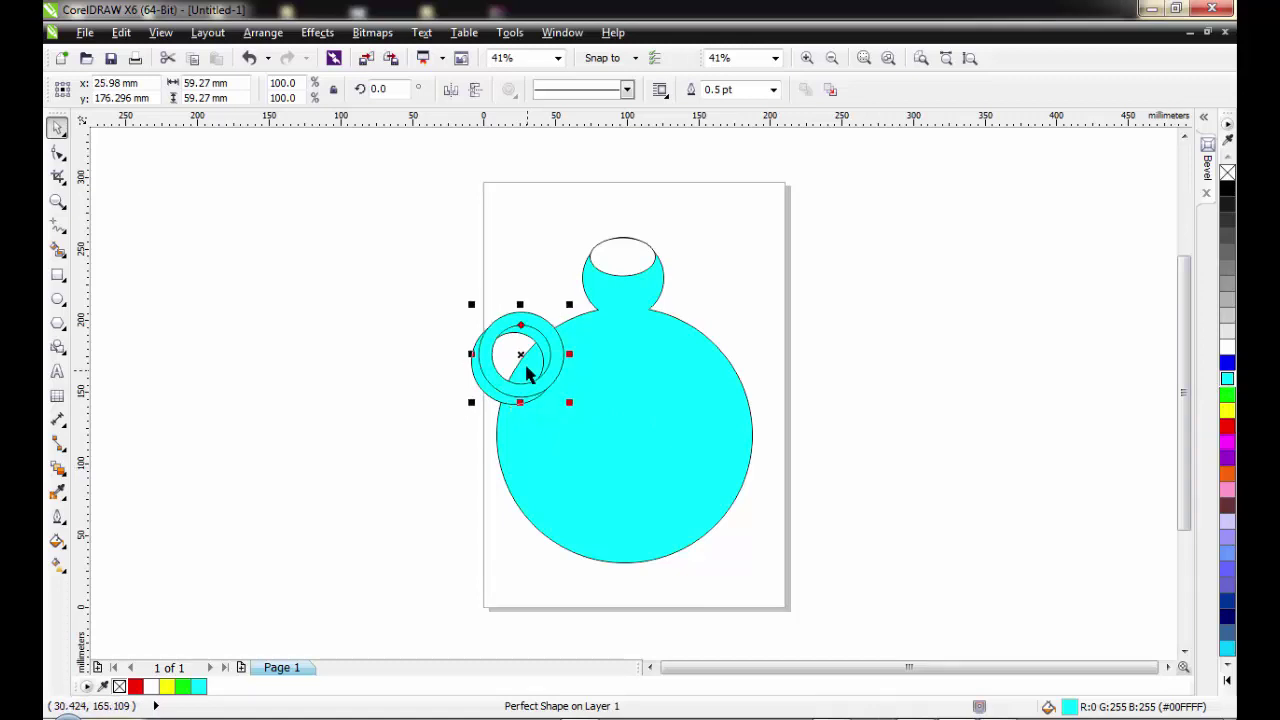
left_click_drag(523, 353, 731, 353)
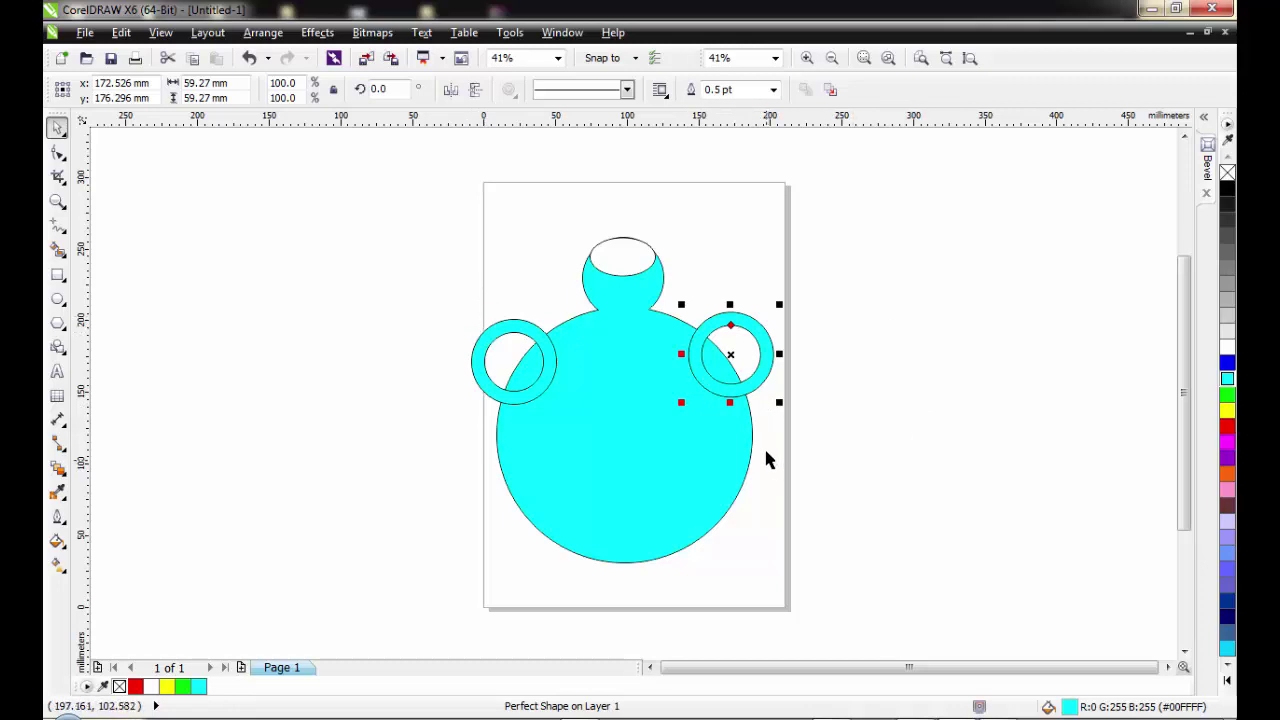
left_click_drag(751, 326, 751, 328)
Step: Alternately select the left and right handle rings
left_click(540, 338)
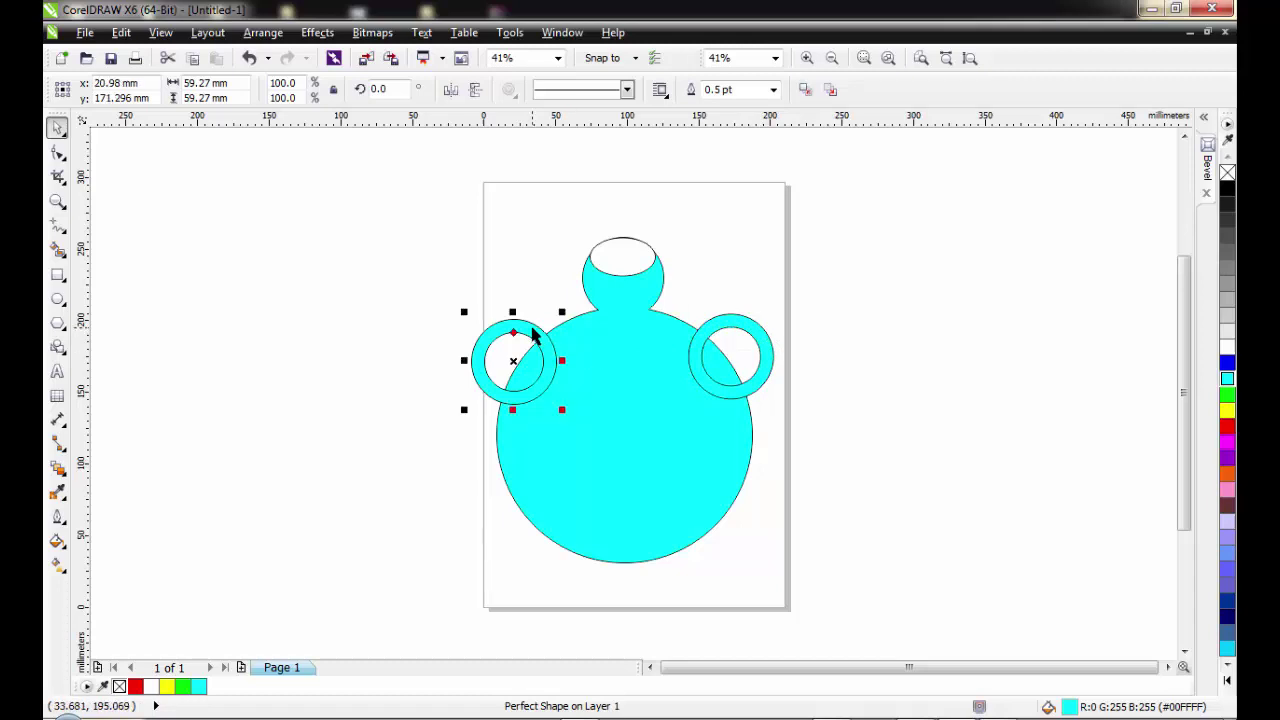
left_click(840, 334)
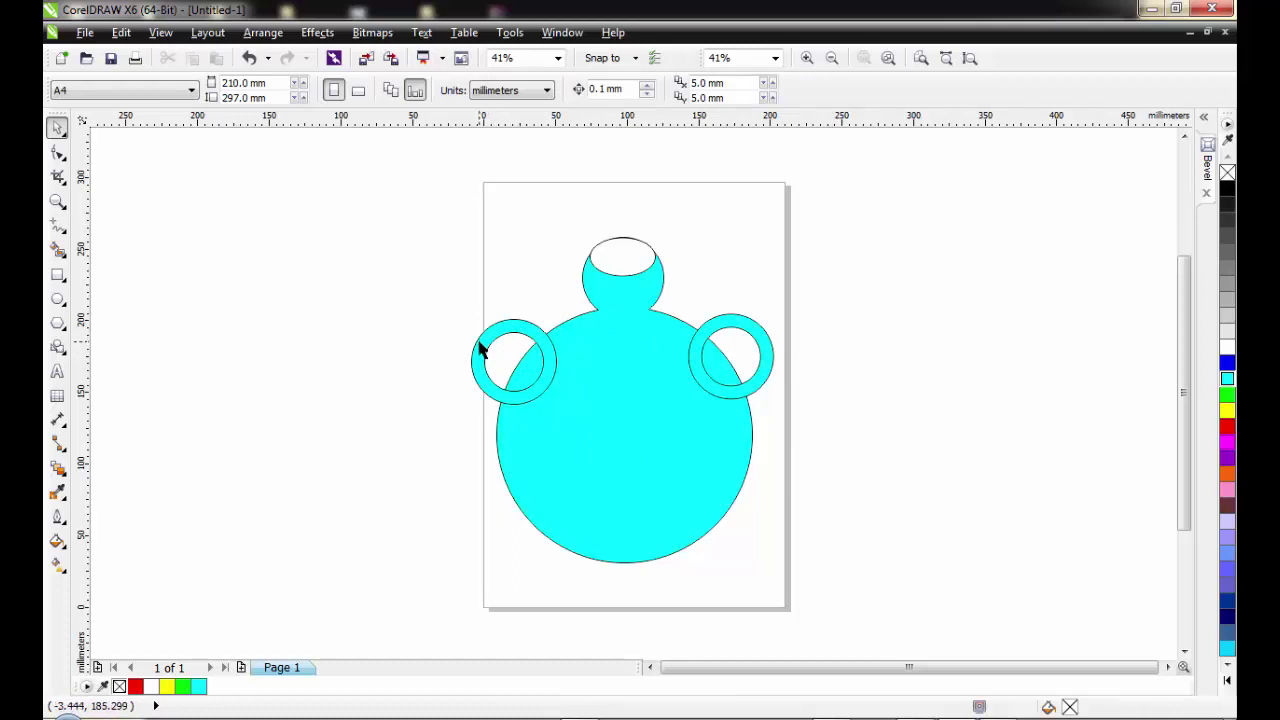
left_click(511, 334)
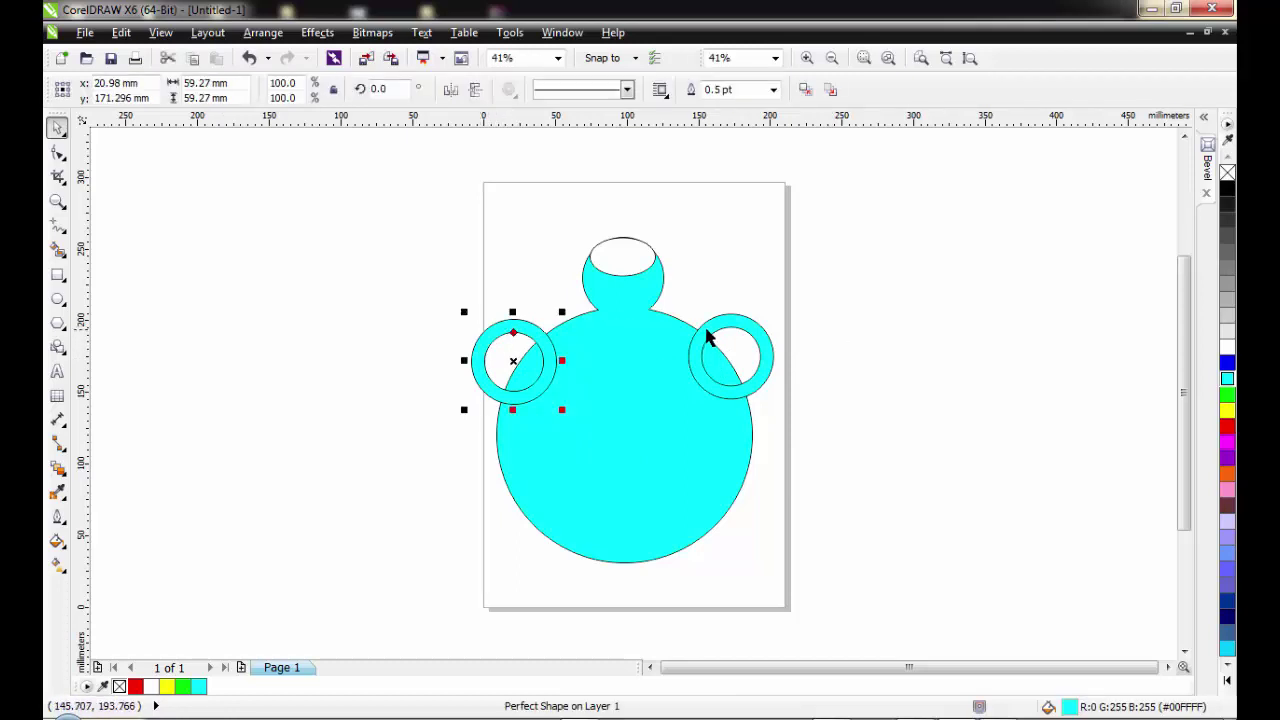
left_click(731, 334)
left_click(518, 336)
left_click(736, 332)
left_click(527, 338)
left_click(723, 334)
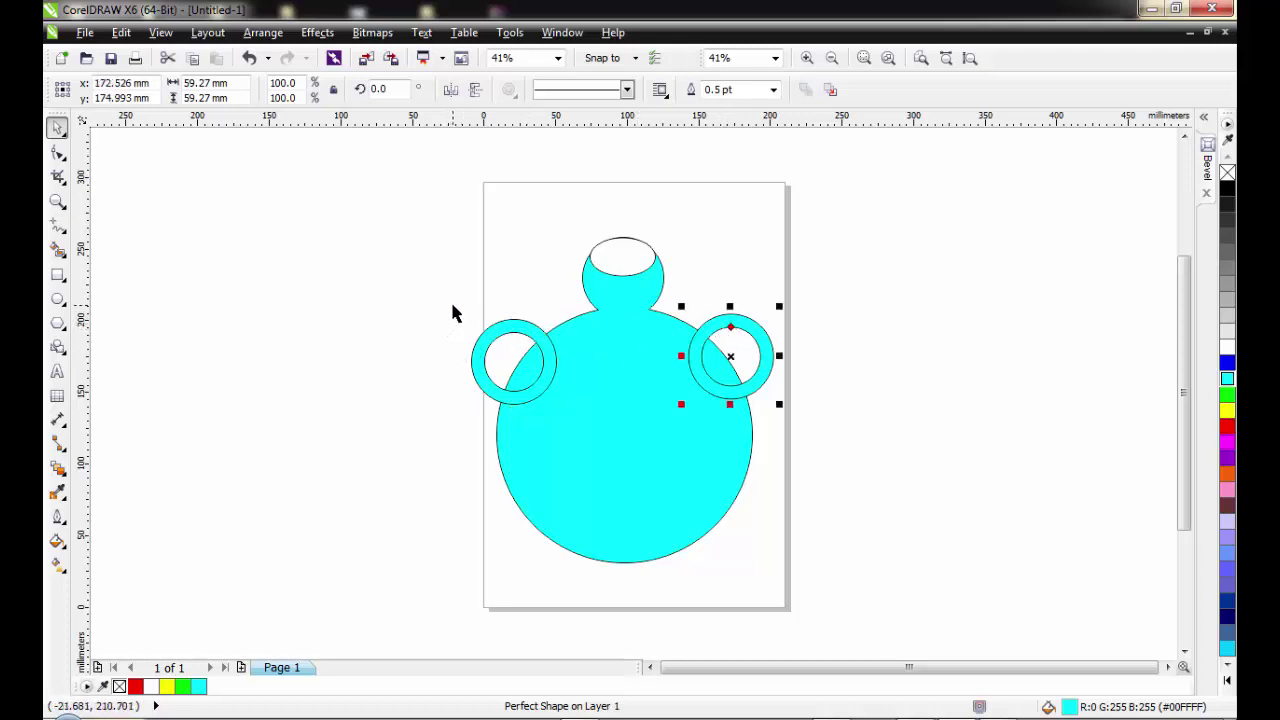
Step: Send both handle rings behind the pot body with Order > To Back Of Layer
left_click_drag(453, 306, 829, 448)
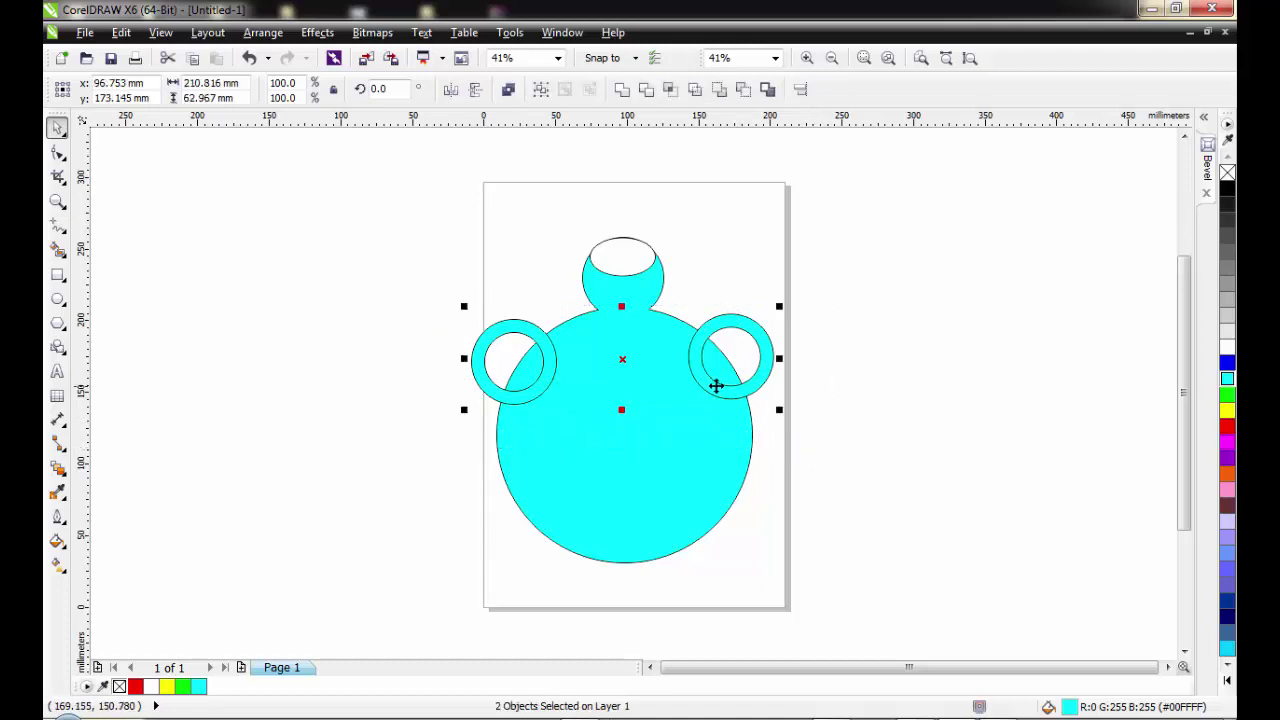
right_click(707, 337)
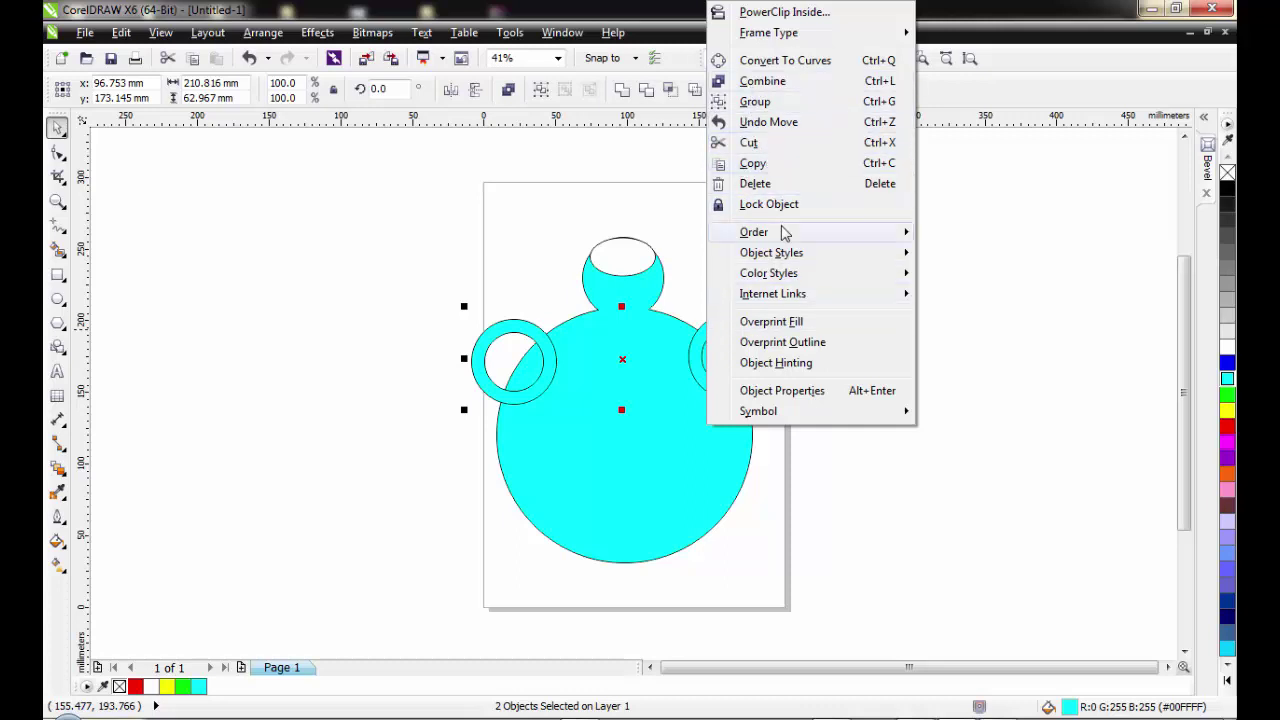
mouse_move(784, 235)
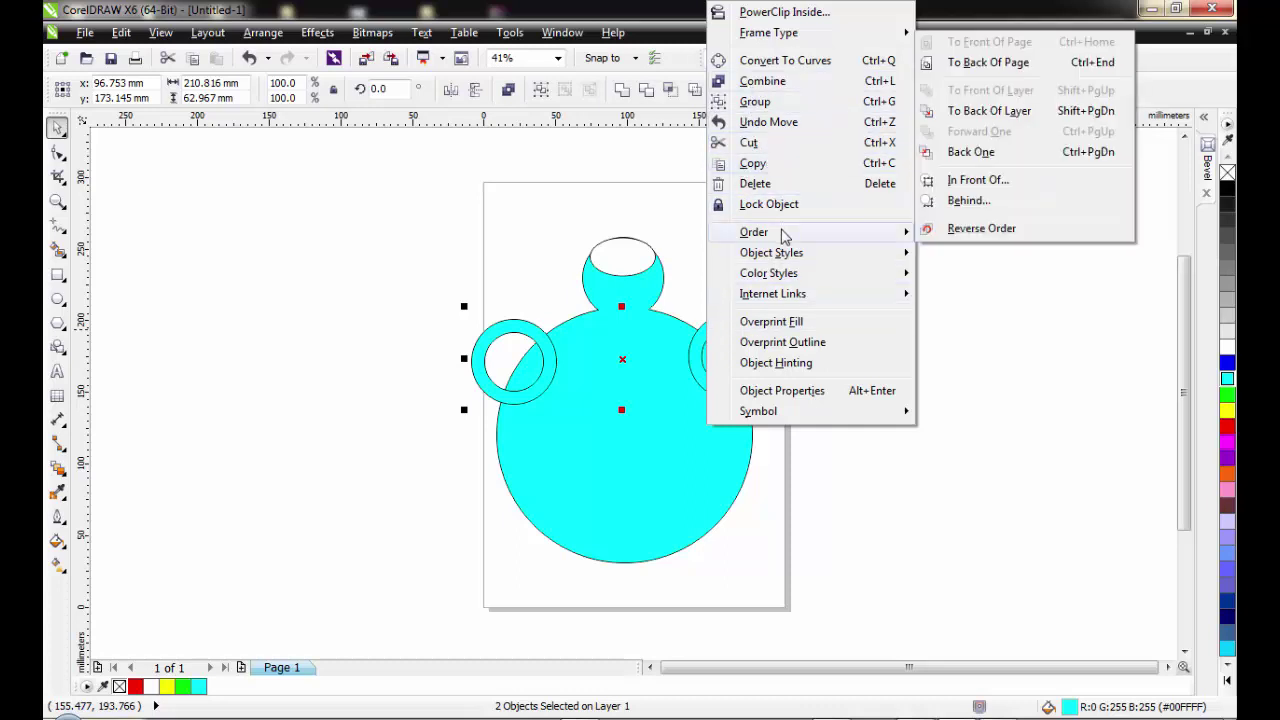
left_click(988, 111)
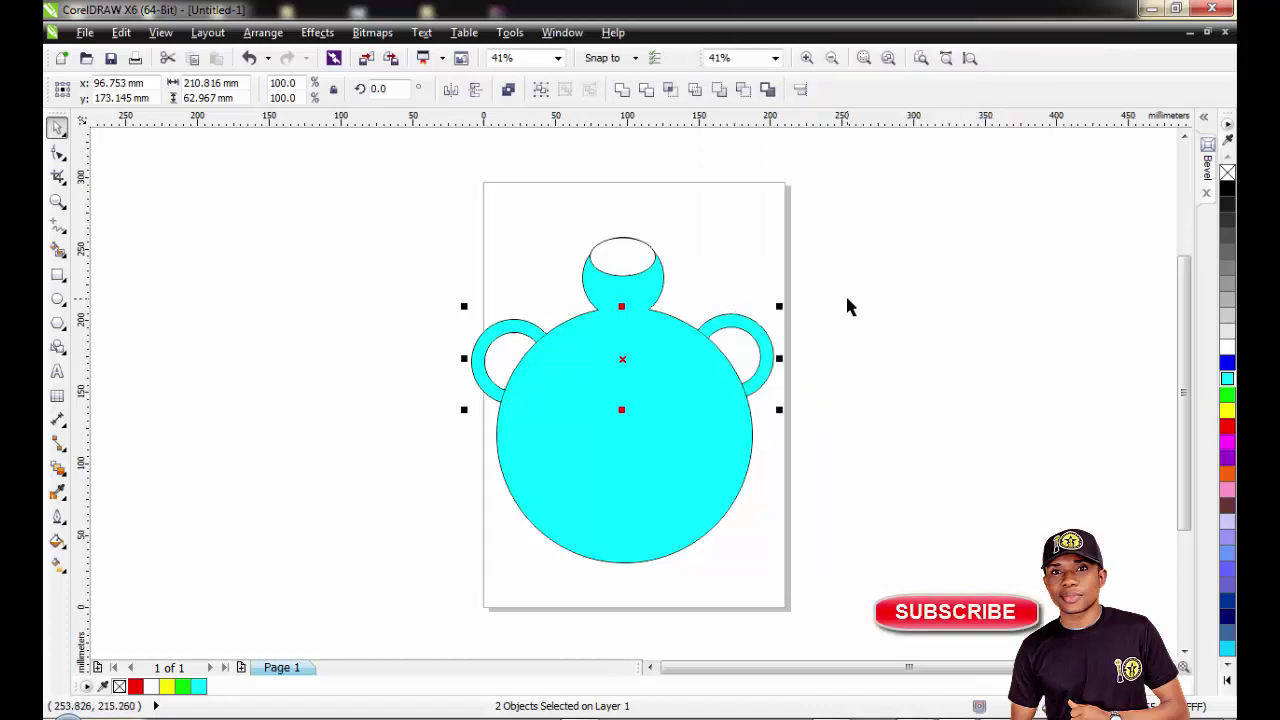
left_click(902, 292)
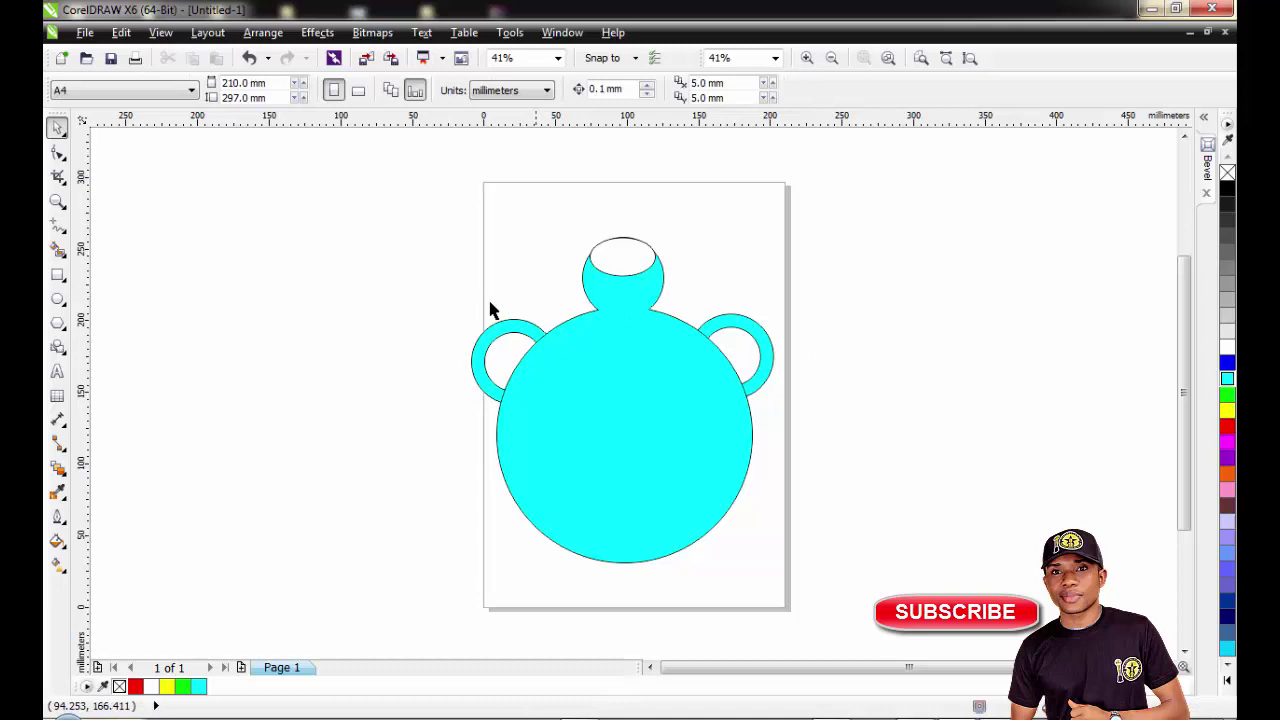
Step: Select all four parts of the pot and shift it slightly right
left_click_drag(436, 204, 810, 612)
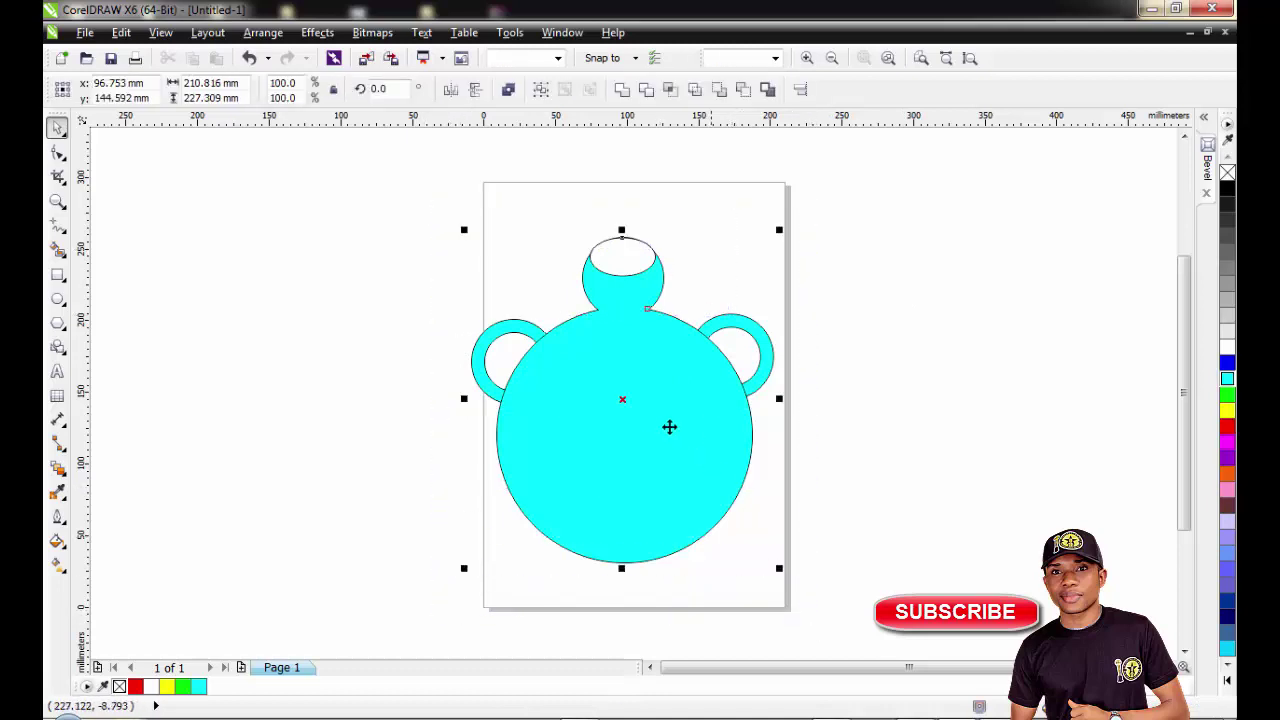
left_click(650, 416)
left_click_drag(651, 417, 690, 413)
left_click(876, 338)
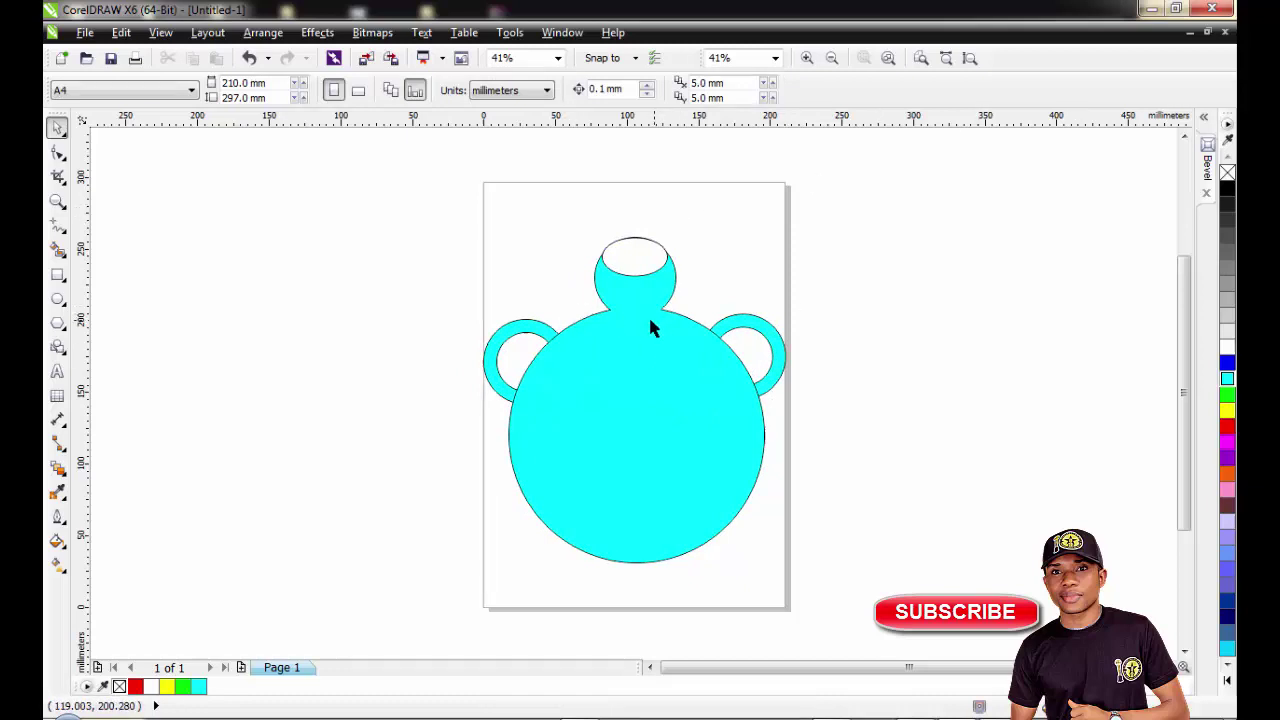
left_click(532, 413)
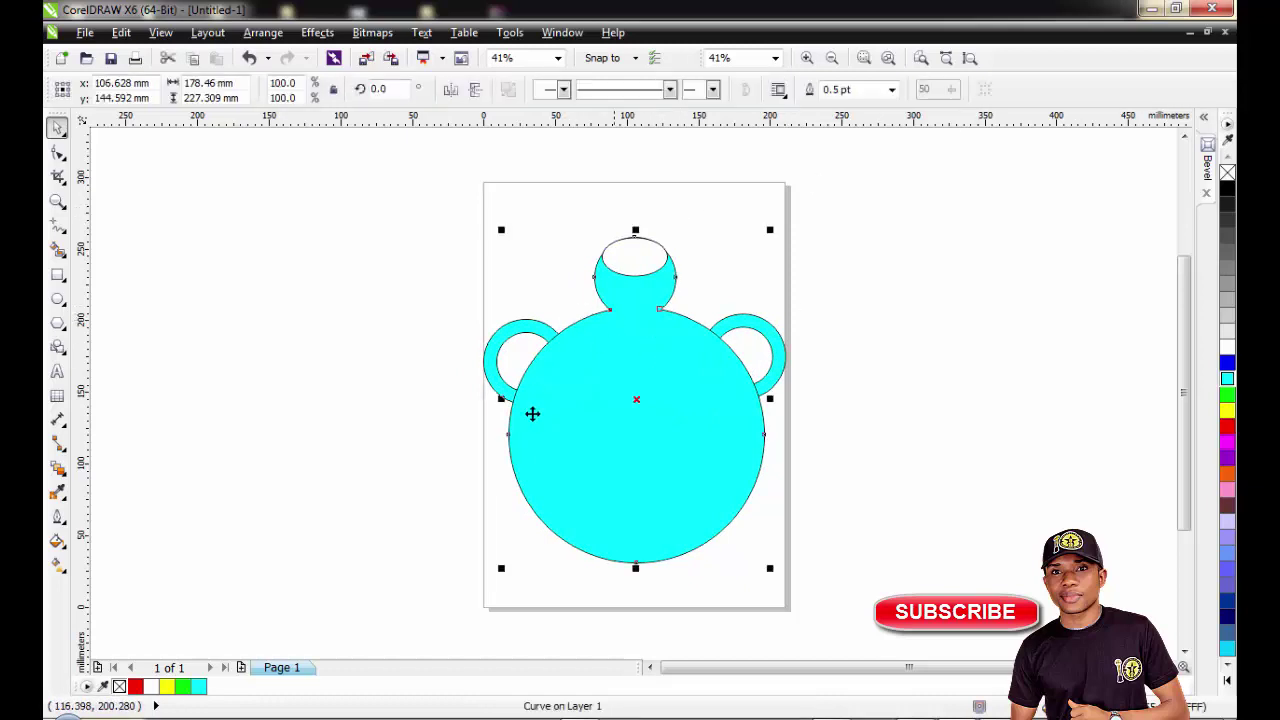
left_click(59, 543)
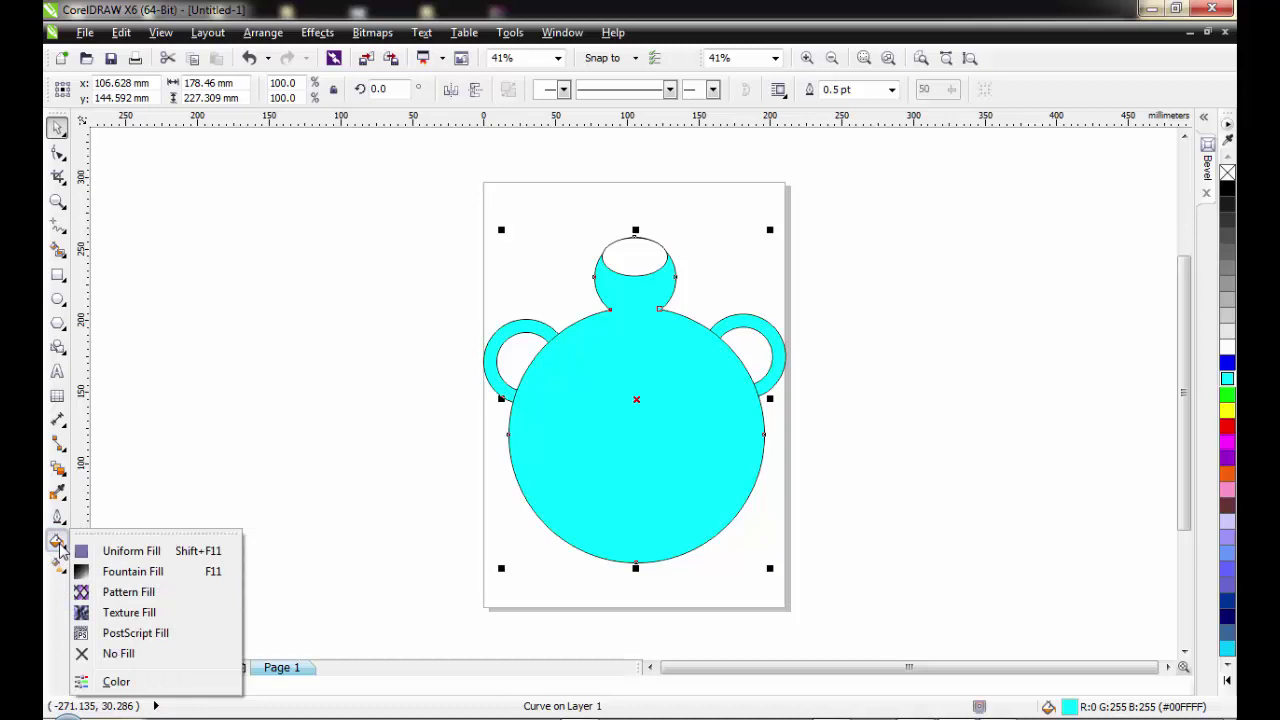
left_click(59, 543)
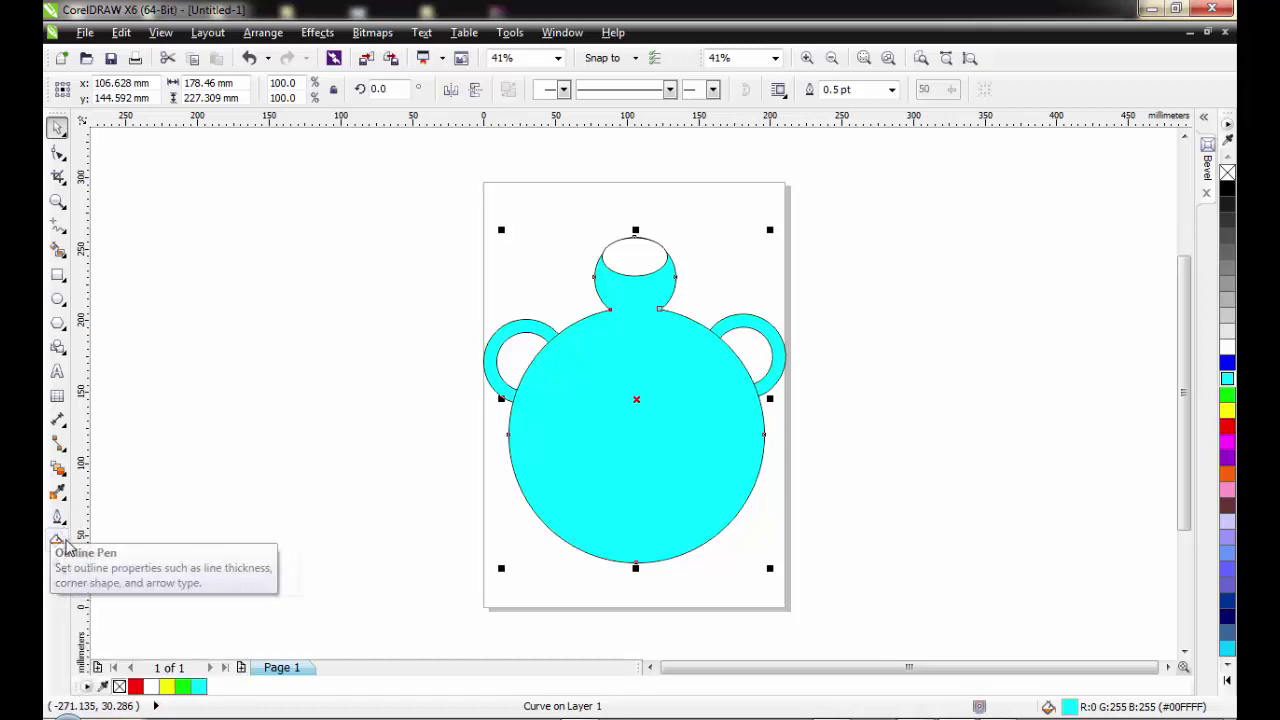
left_click(58, 542)
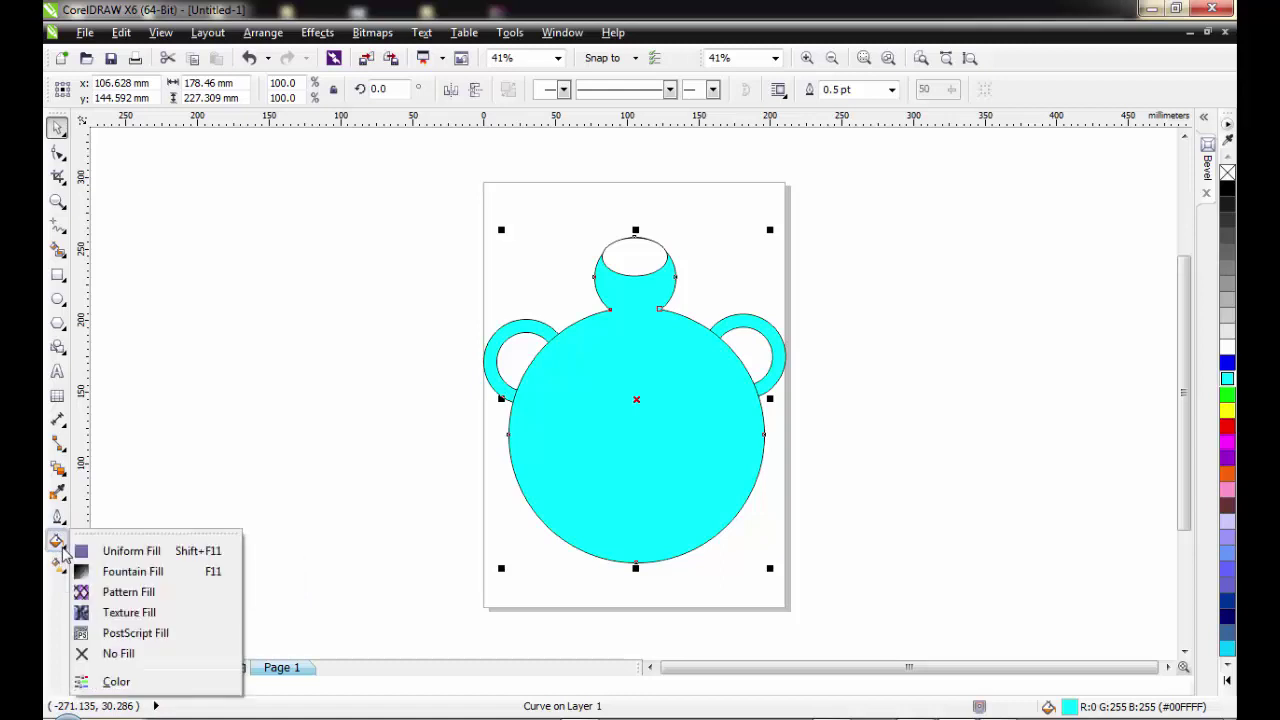
left_click(137, 597)
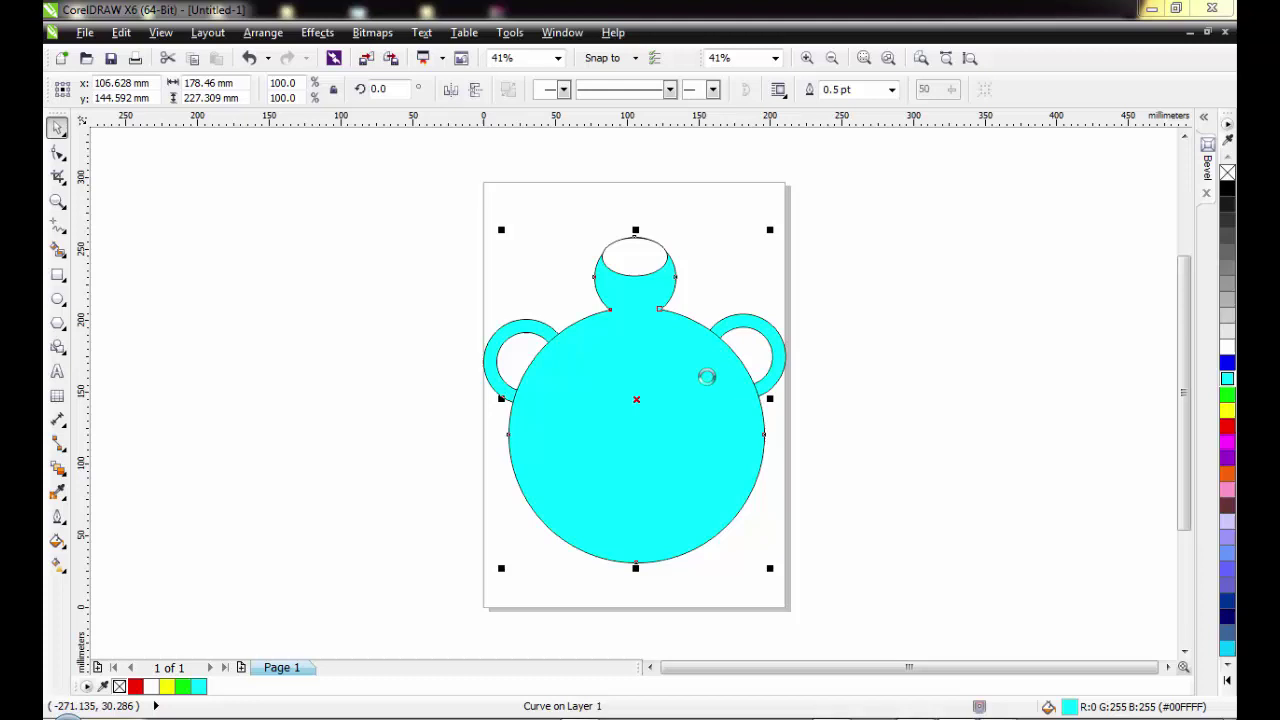
left_click_drag(680, 195, 1029, 197)
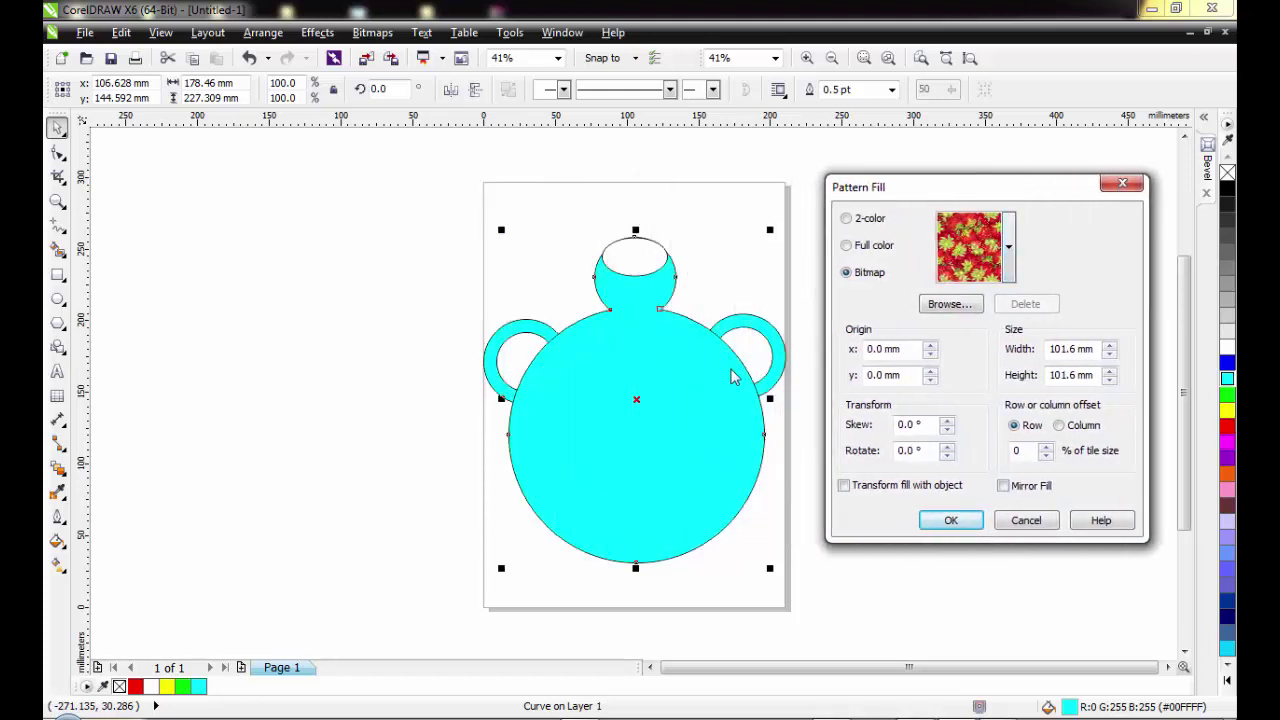
Step: Close the Pattern Fill dialog unapplied and try selecting the pot body and handle rings
left_click(1124, 185)
left_click(420, 390)
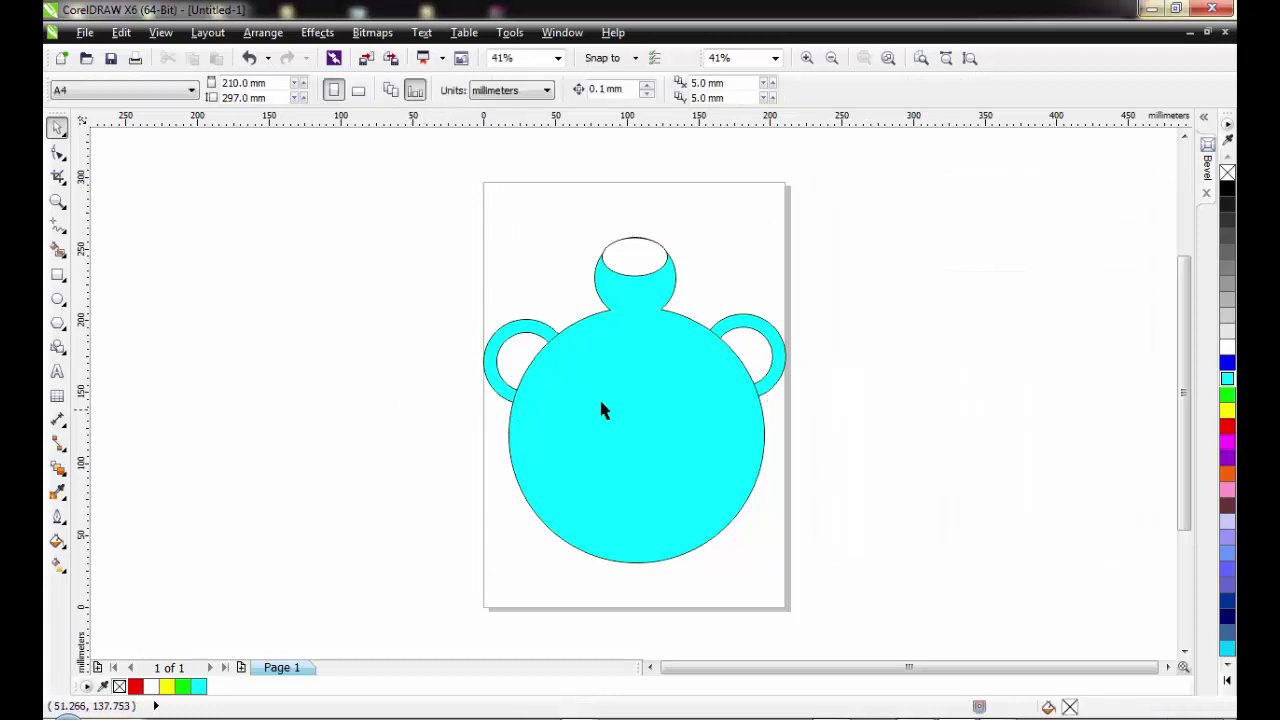
left_click(614, 396)
left_click(524, 330)
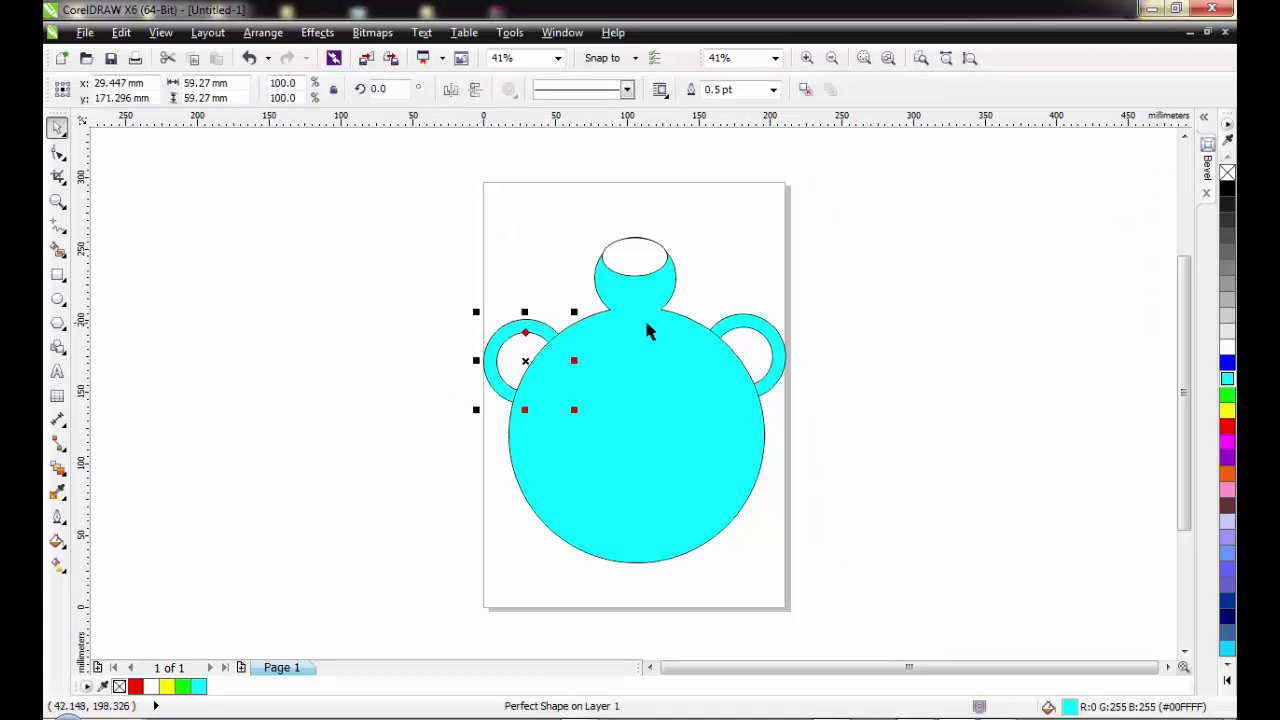
left_click(735, 328)
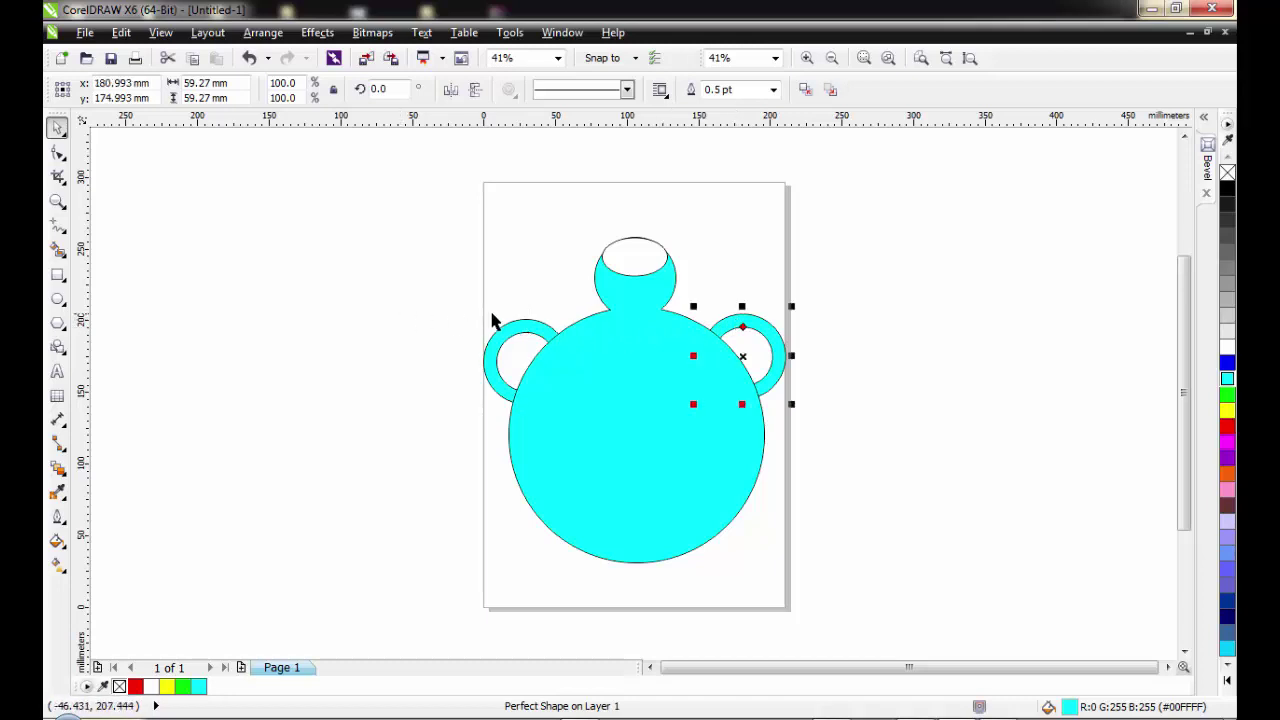
left_click(520, 331)
left_click(722, 325)
left_click(590, 345)
left_click(525, 335)
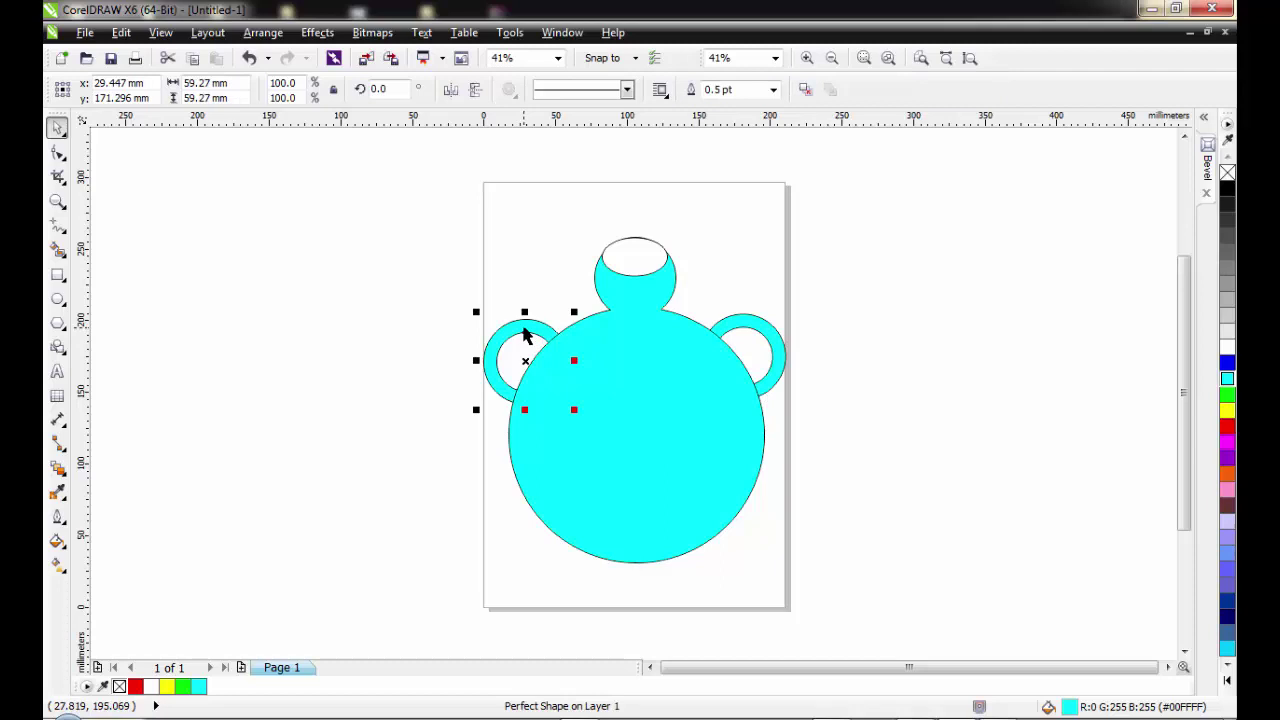
left_click(700, 337)
left_click(731, 337)
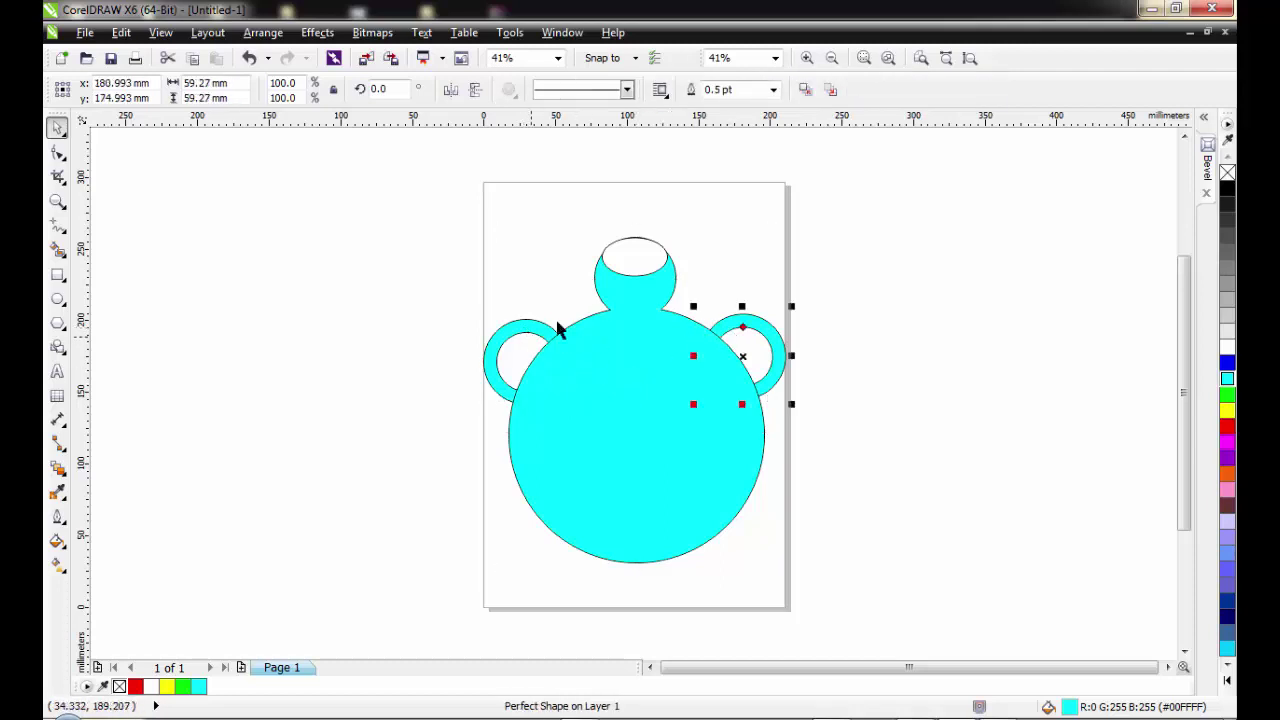
left_click_drag(395, 232, 855, 607)
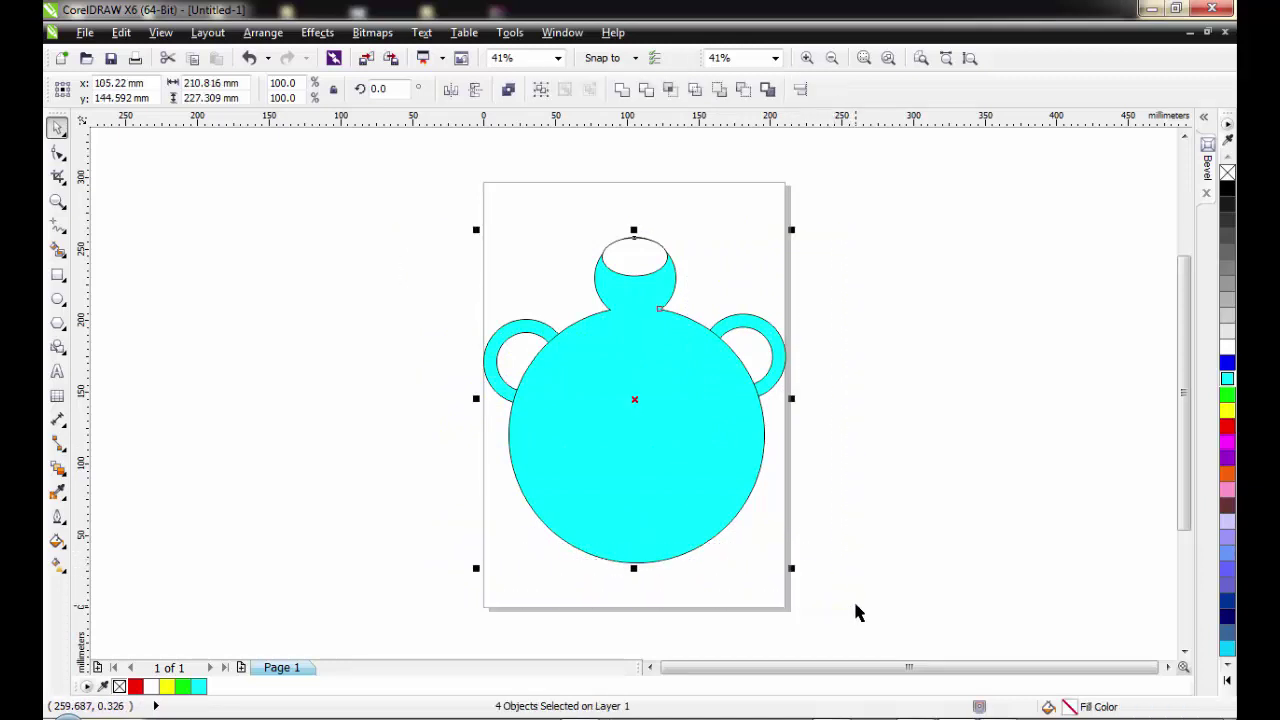
left_click(557, 266)
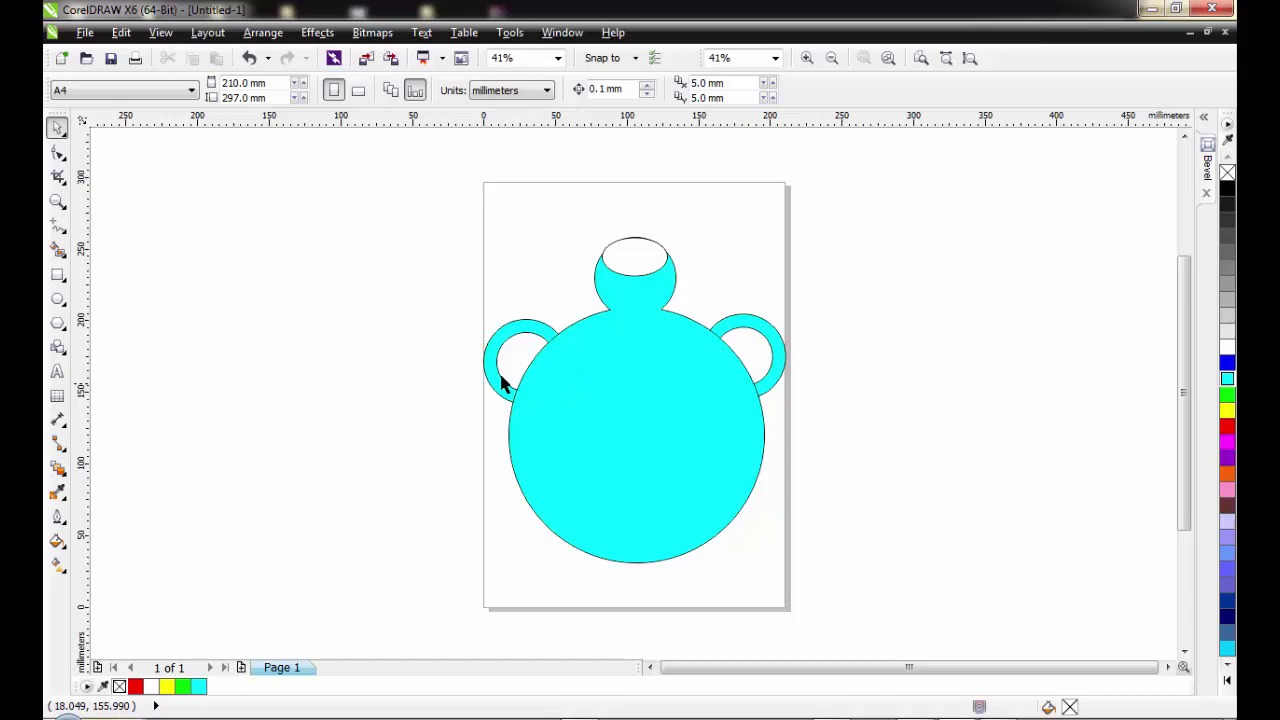
Step: Select the left ring, body circle and right ring together, then show the Fill tool flyout
left_click(503, 338)
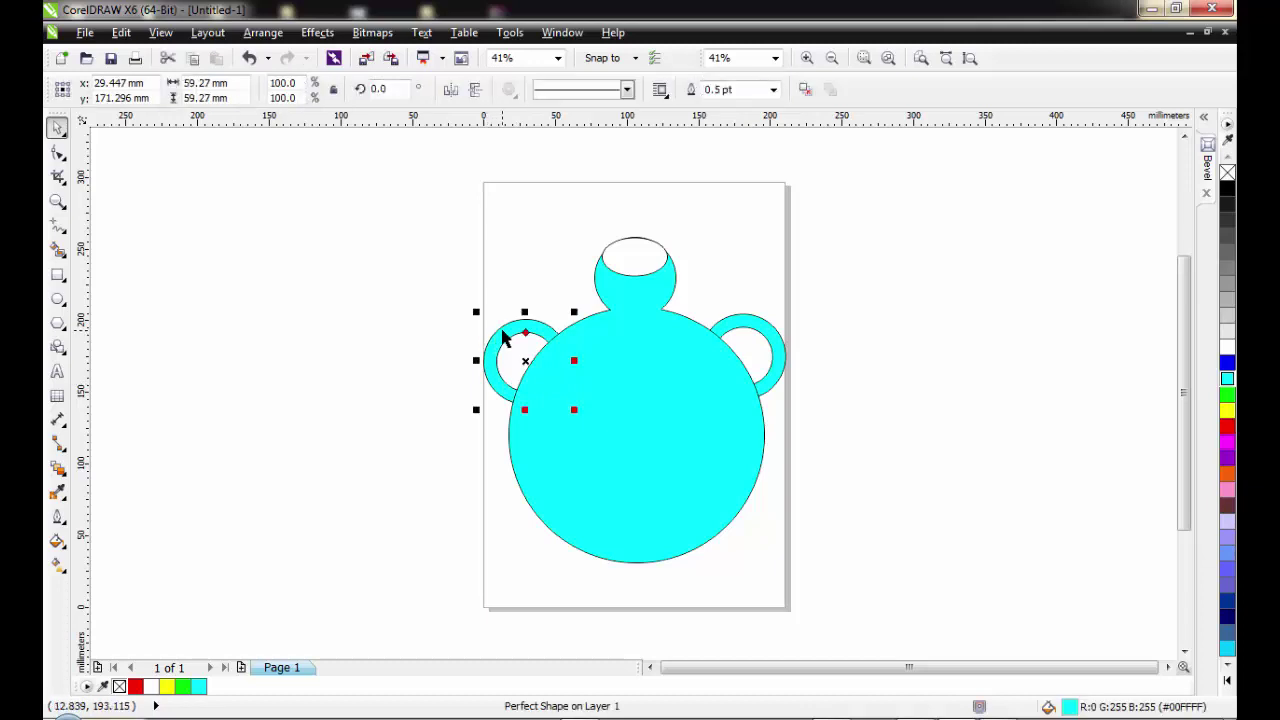
left_click(650, 392, "shift")
left_click(762, 333, "shift")
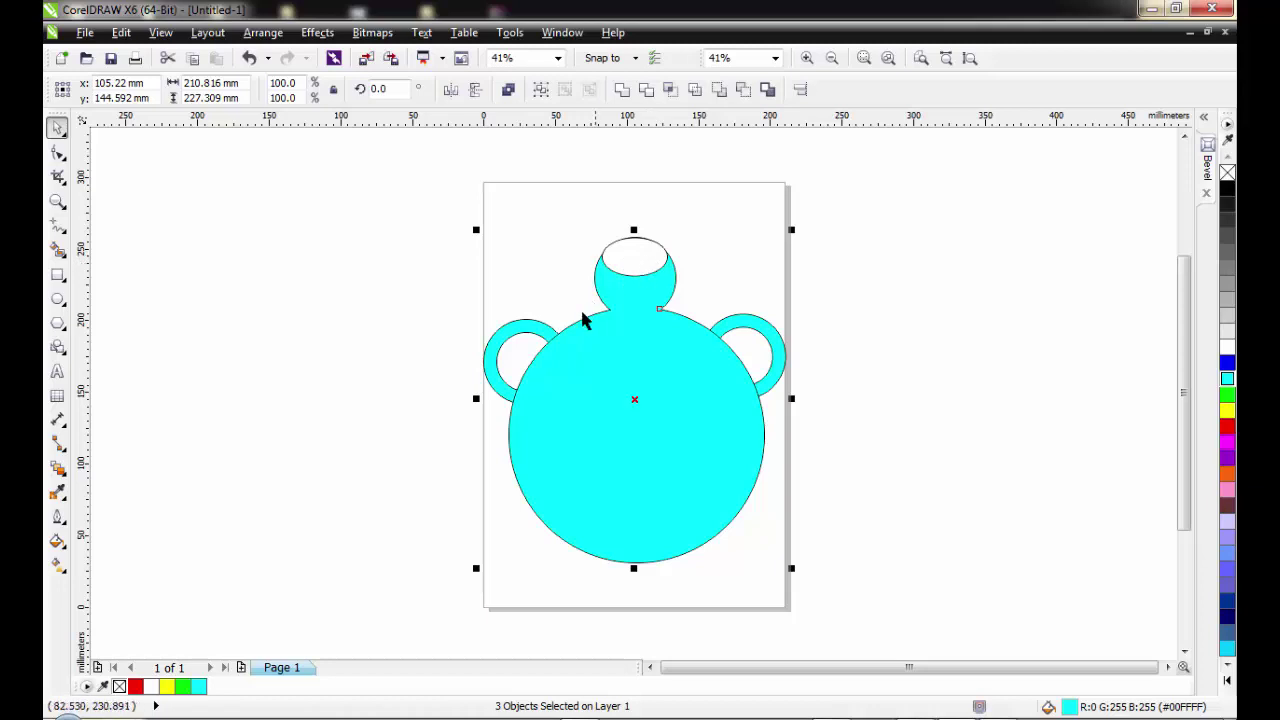
left_click(58, 543)
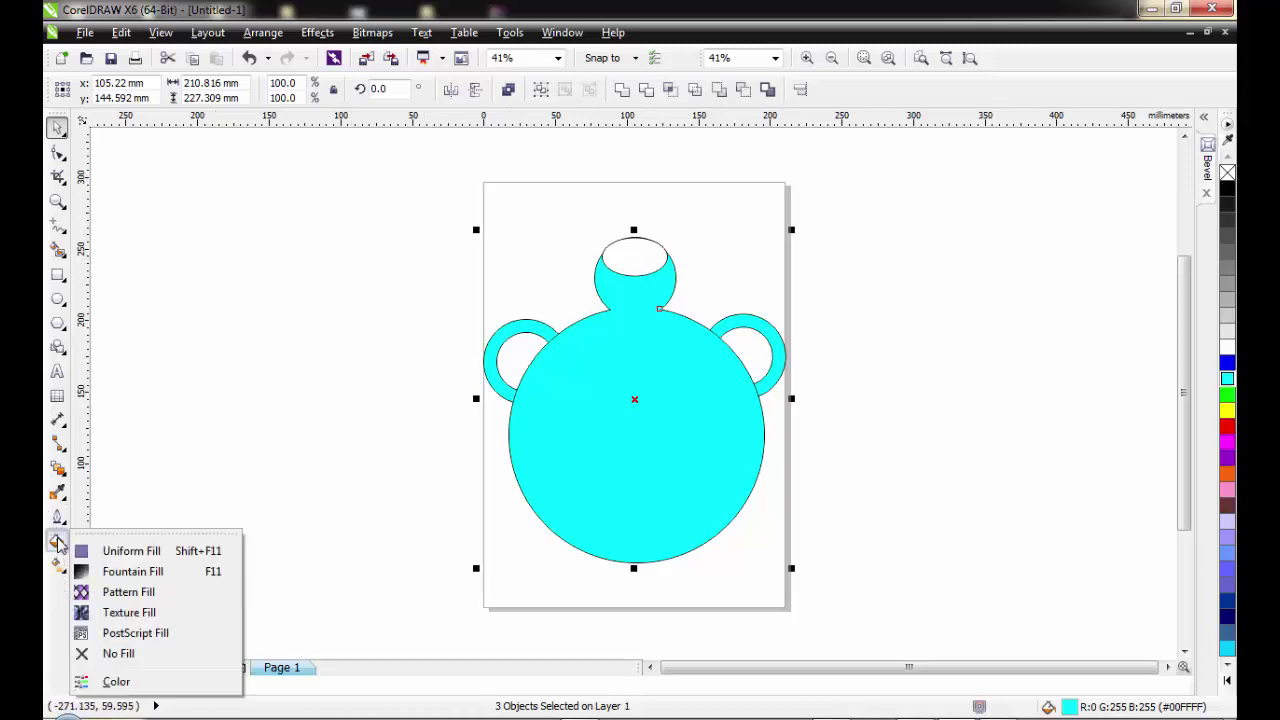
Step: Start a pattern fill and settle on the Bitmap type after trying Two-color and Full-color
left_click(129, 592)
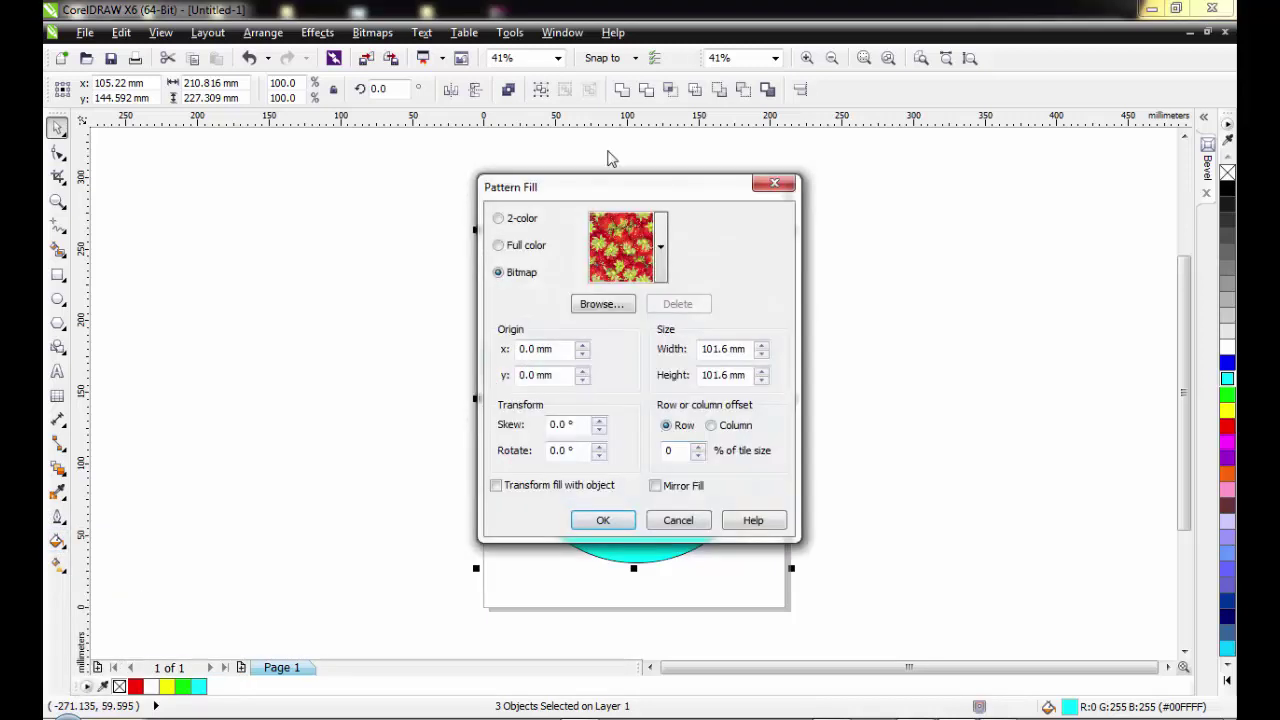
left_click_drag(651, 194, 1038, 161)
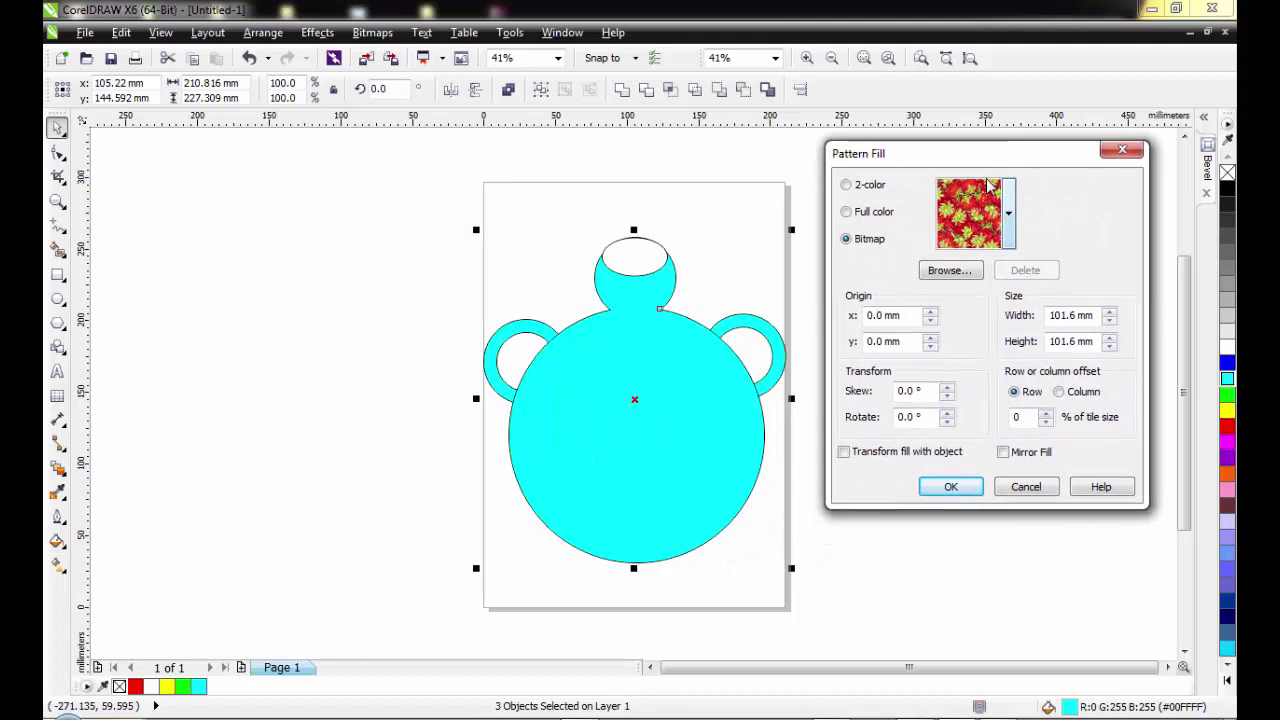
left_click(850, 185)
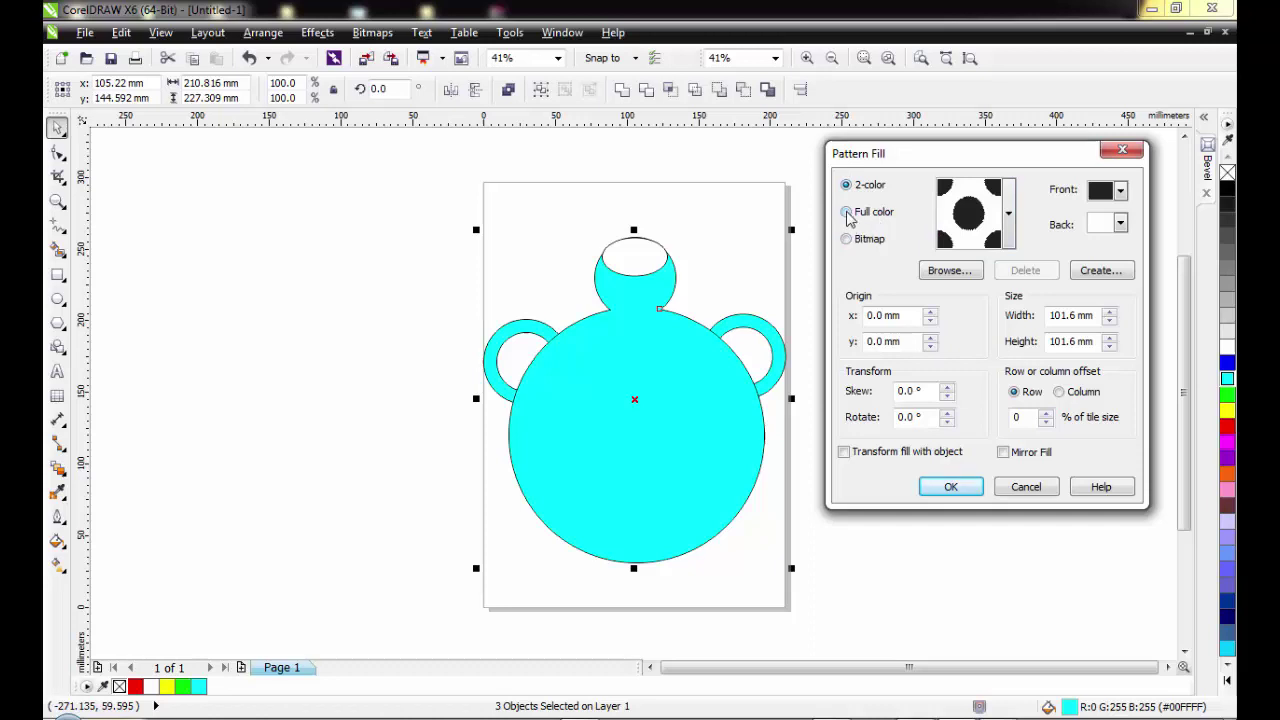
left_click(847, 214)
left_click(848, 241)
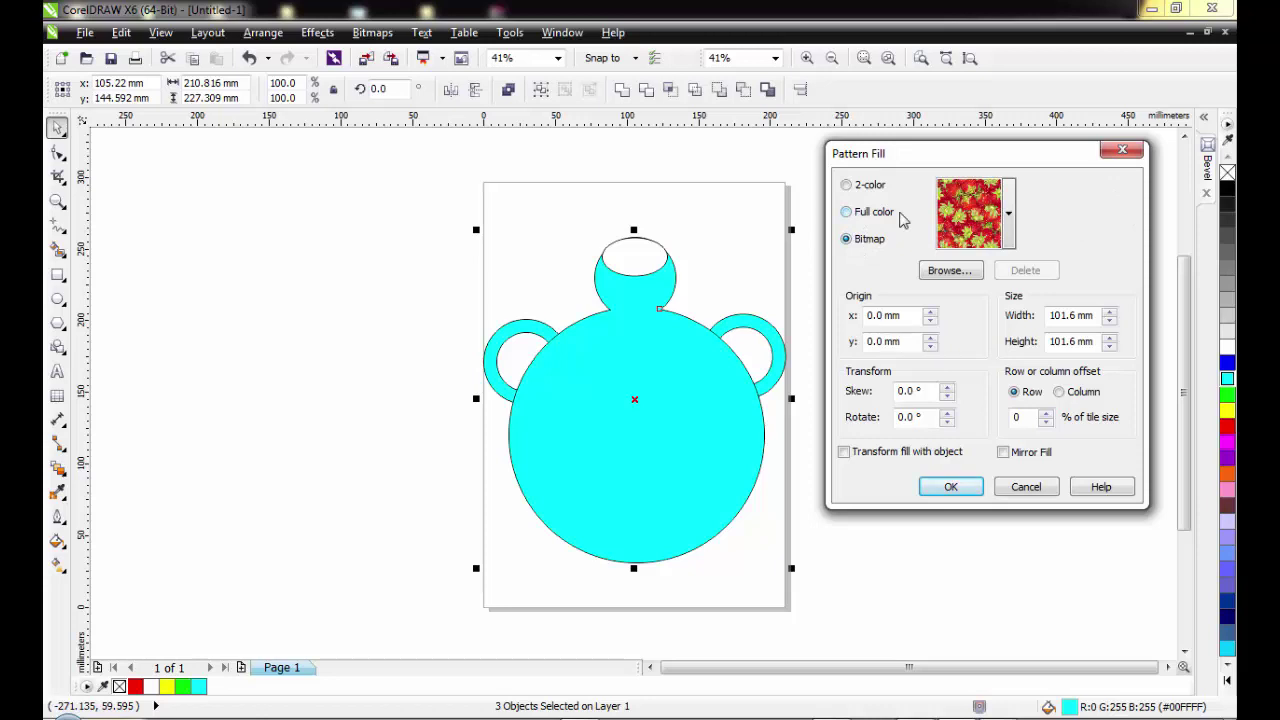
left_click(847, 212)
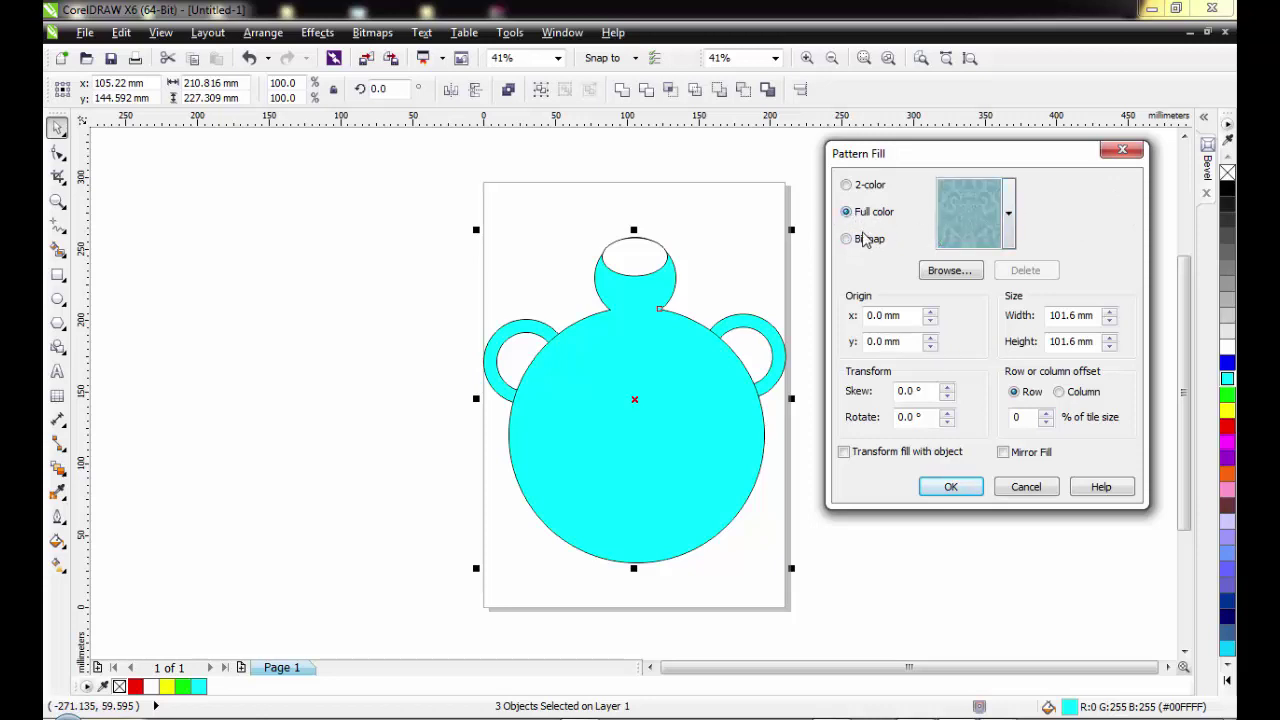
left_click(847, 239)
Step: Apply the red and dark grey striped knitted bitmap tile to the pot
left_click(1008, 216)
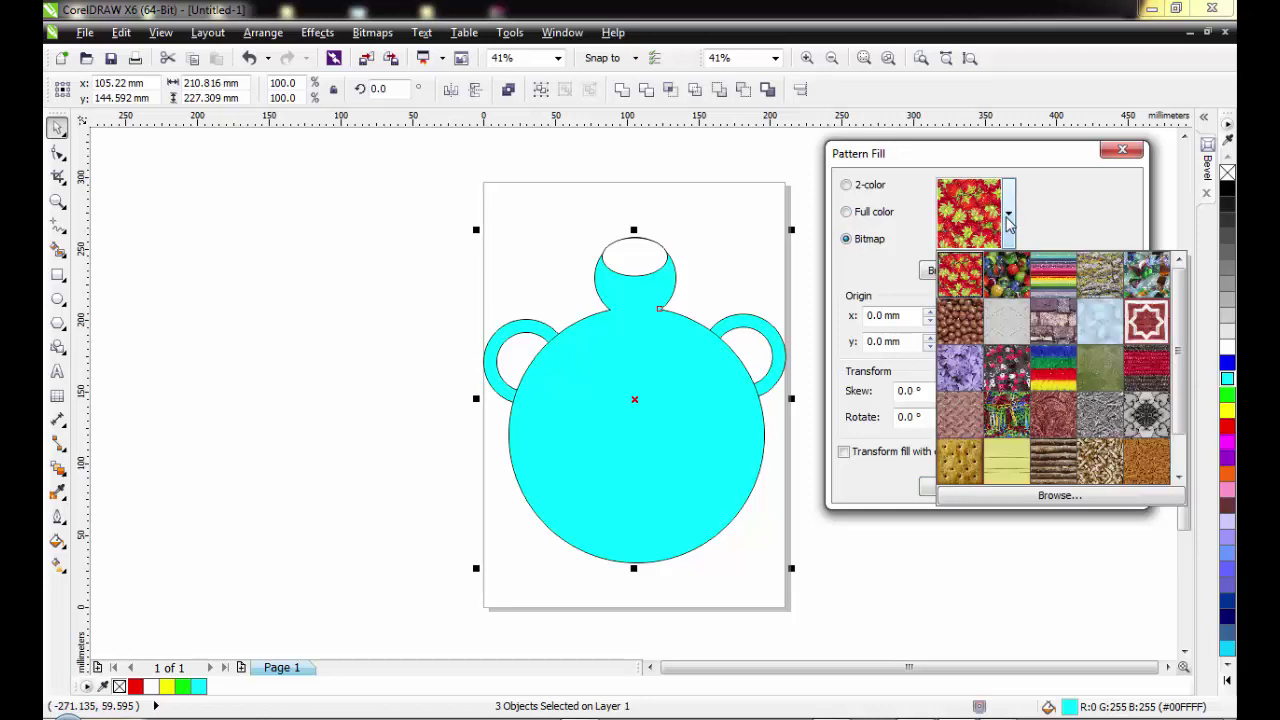
scroll(1178, 340, "down", 1)
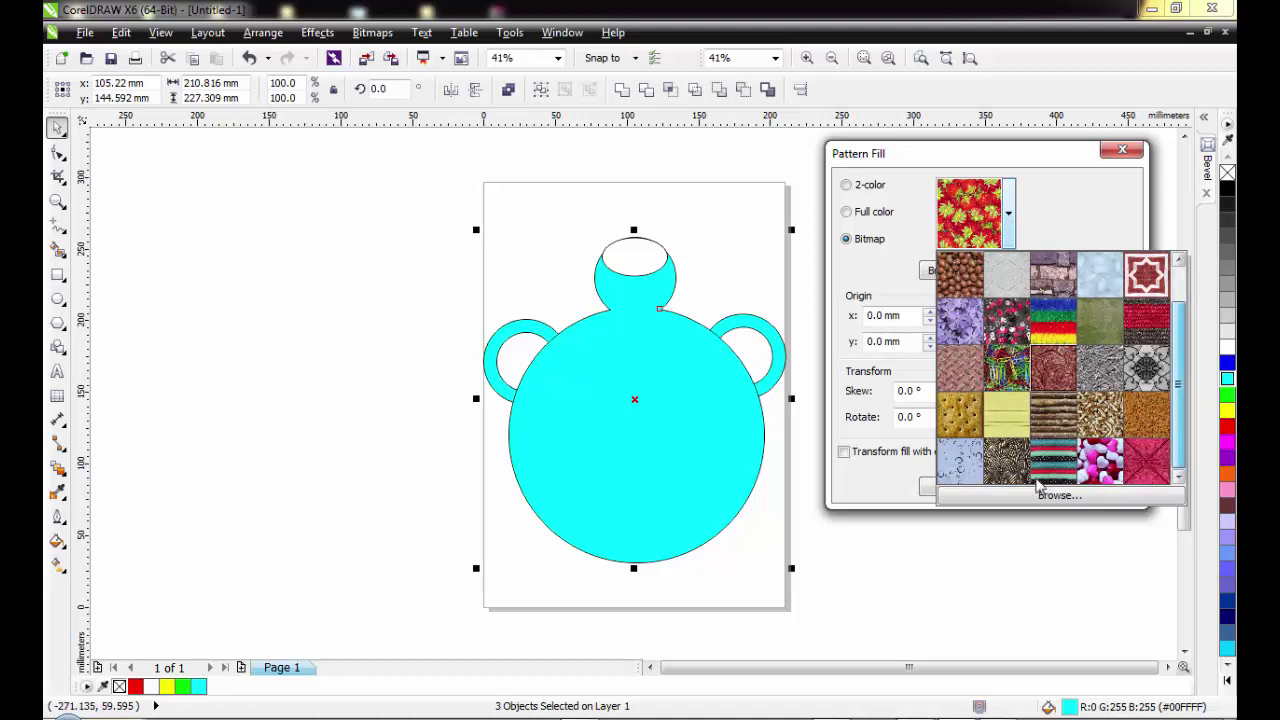
left_click(1150, 326)
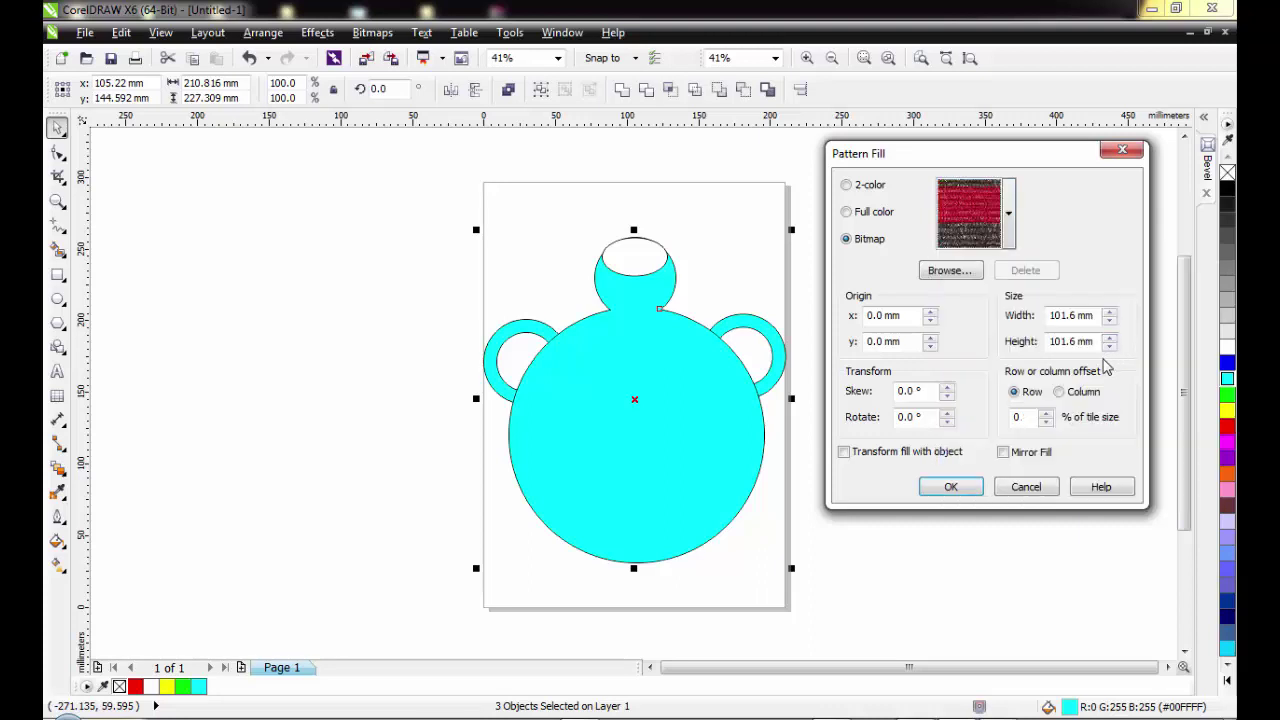
left_click(950, 487)
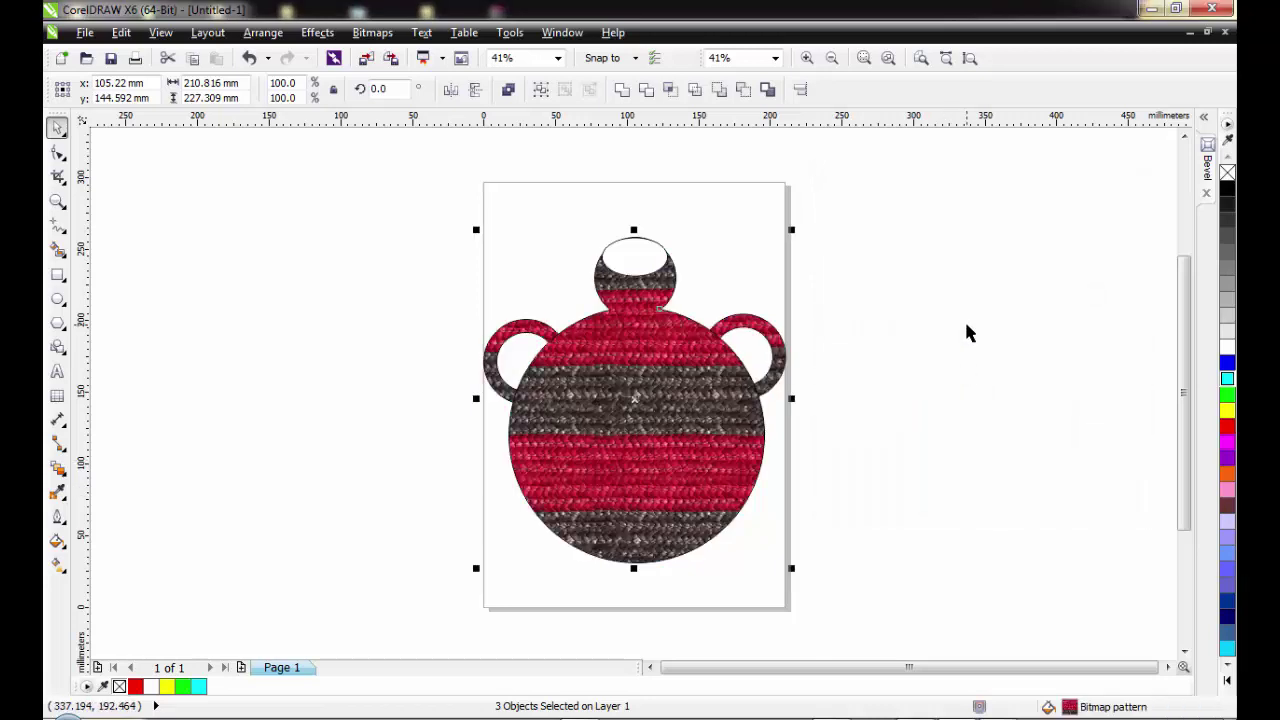
Step: Replace the knitted fill with the brown floral leather bitmap pattern, then deselect the pot
left_click(57, 541)
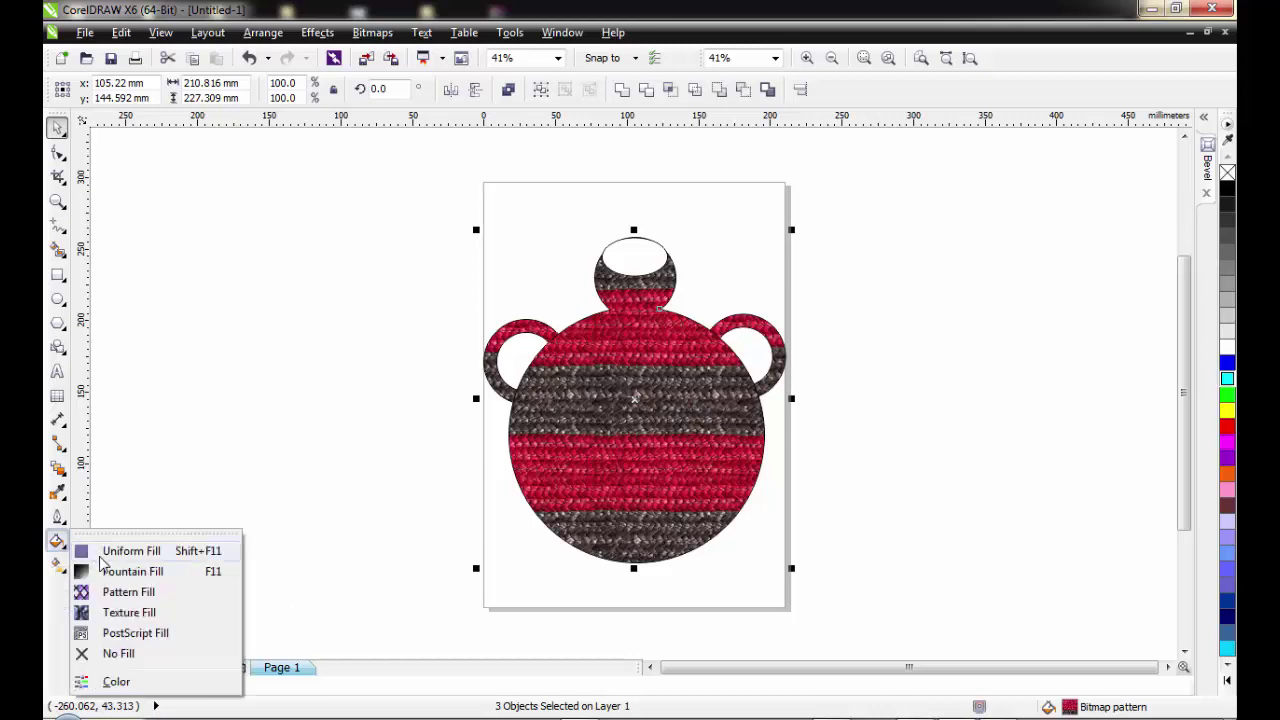
left_click(128, 592)
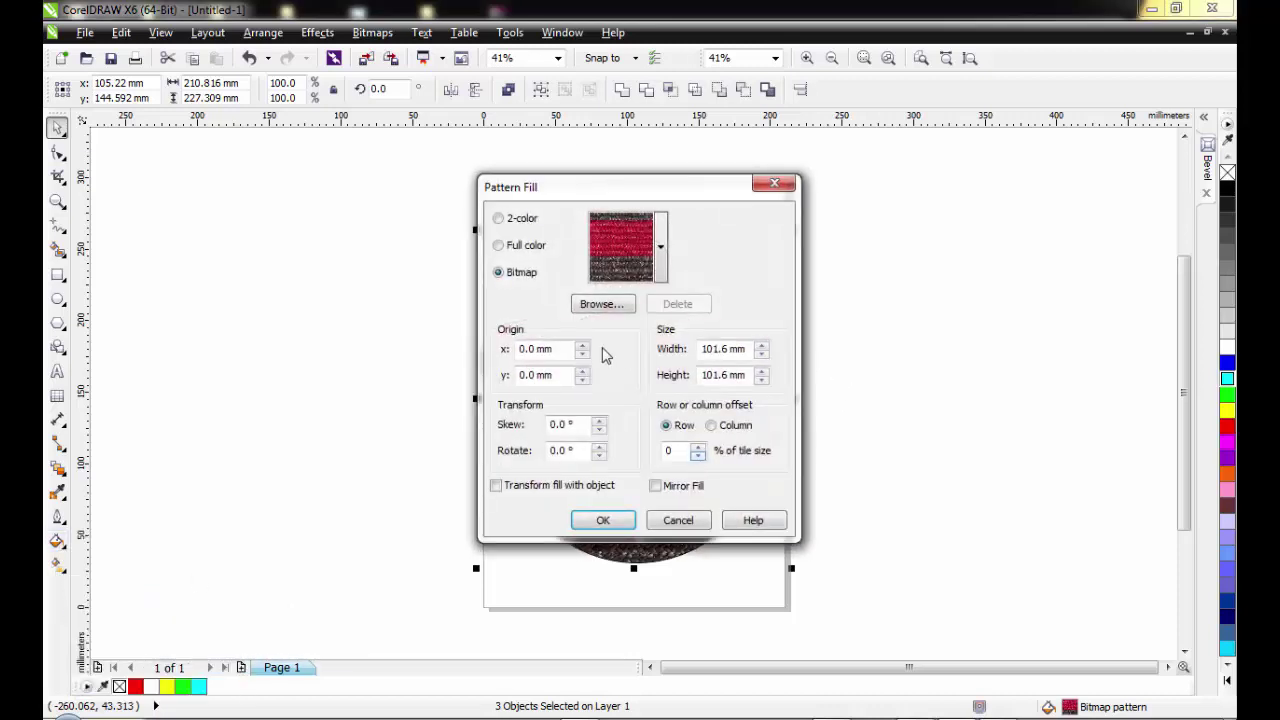
left_click(660, 246)
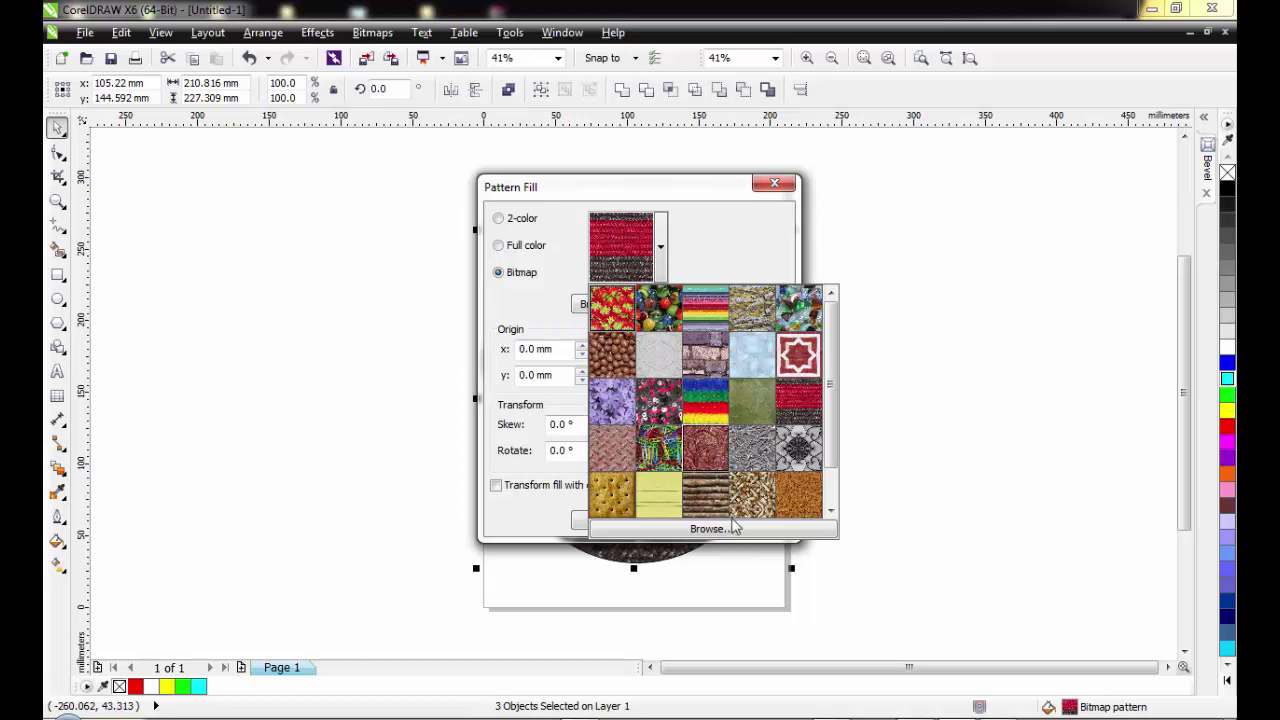
left_click(706, 447)
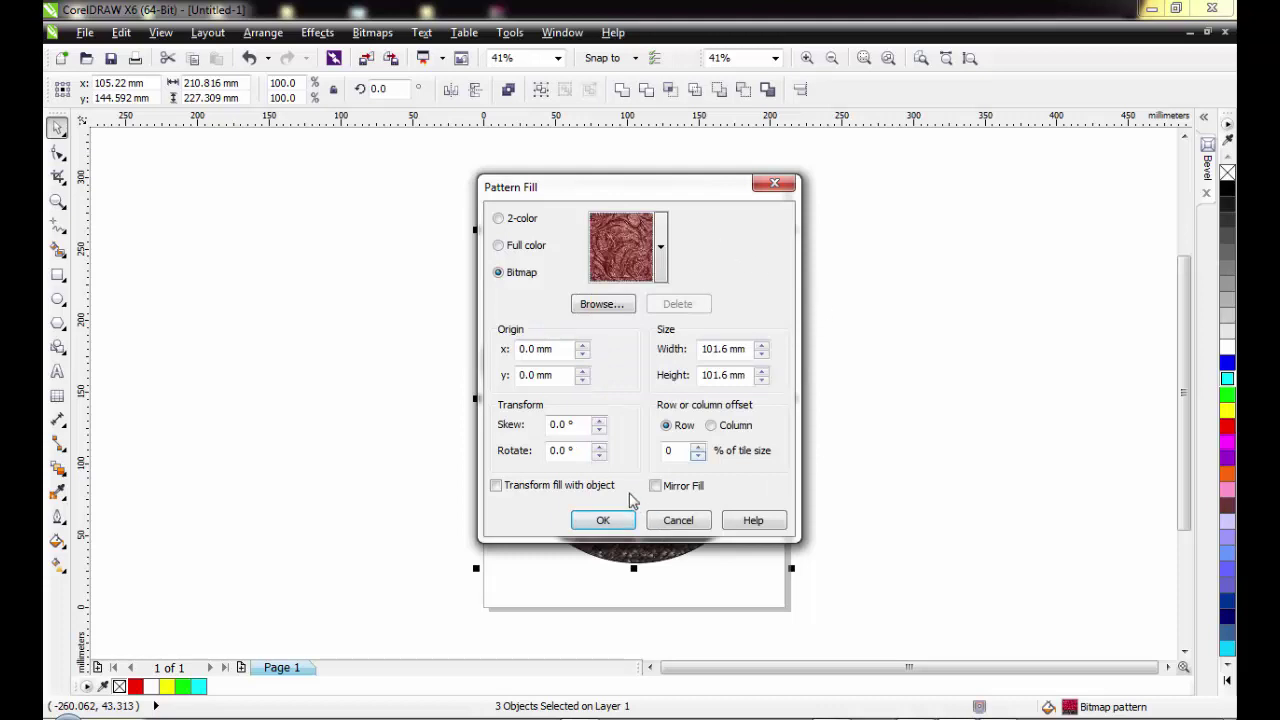
left_click(605, 520)
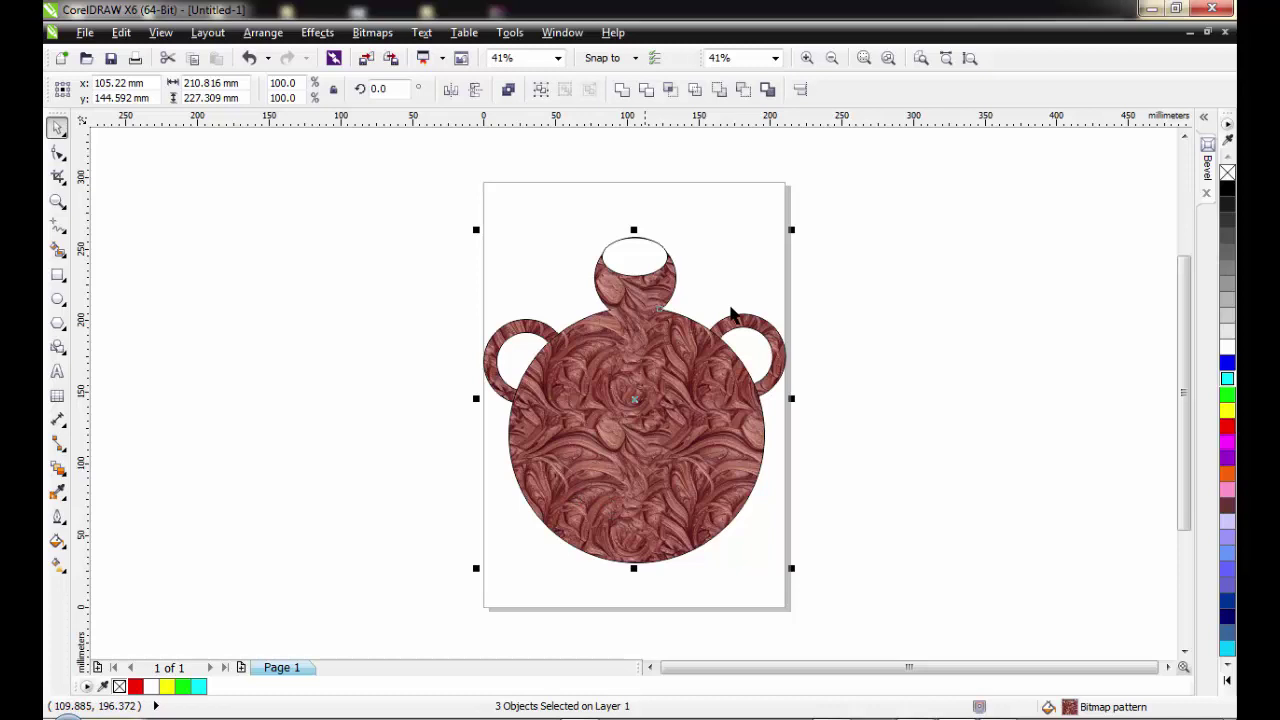
left_click(862, 272)
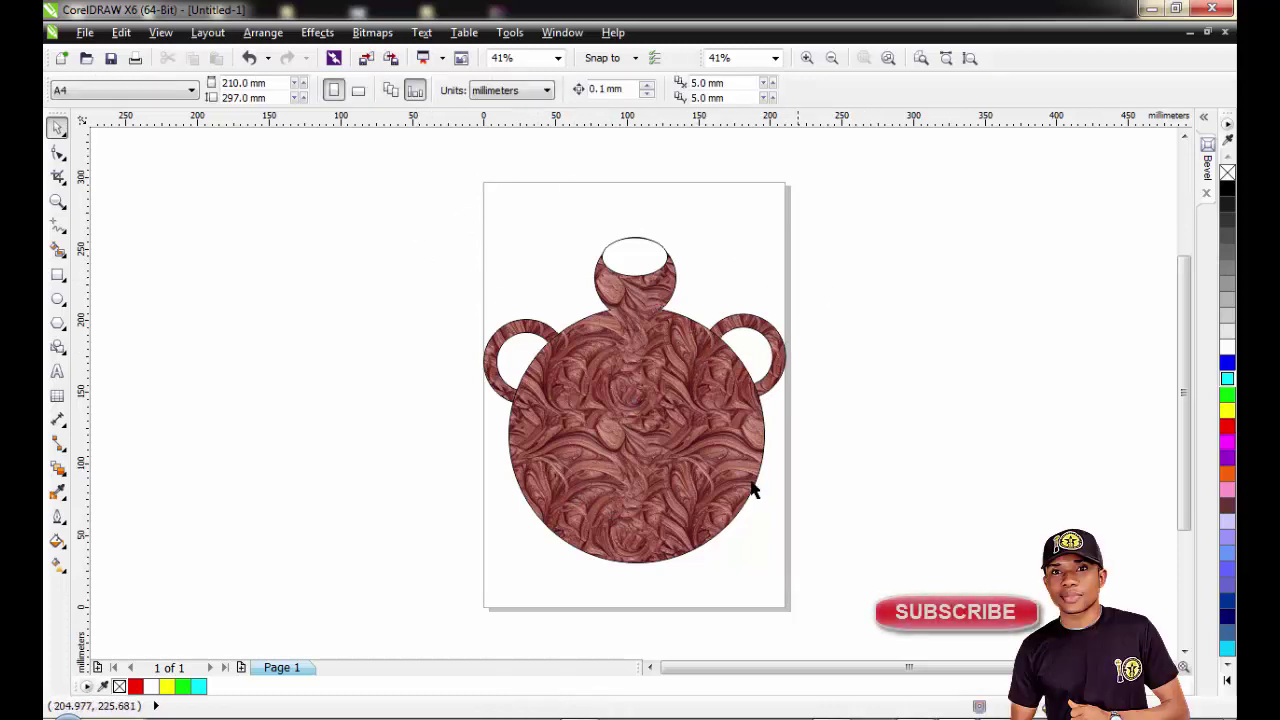
Step: Group the body, neck and two handles into one object and nudge it slightly up-left
left_click_drag(366, 153, 868, 606)
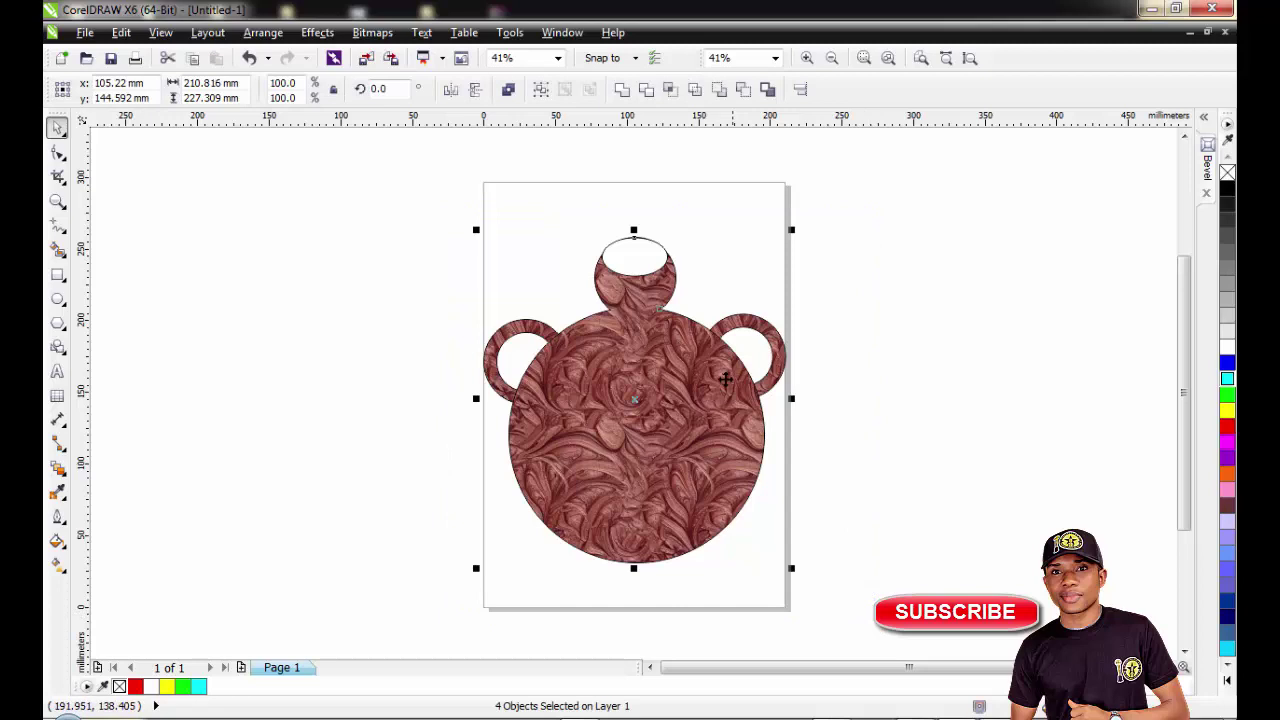
left_click(257, 35)
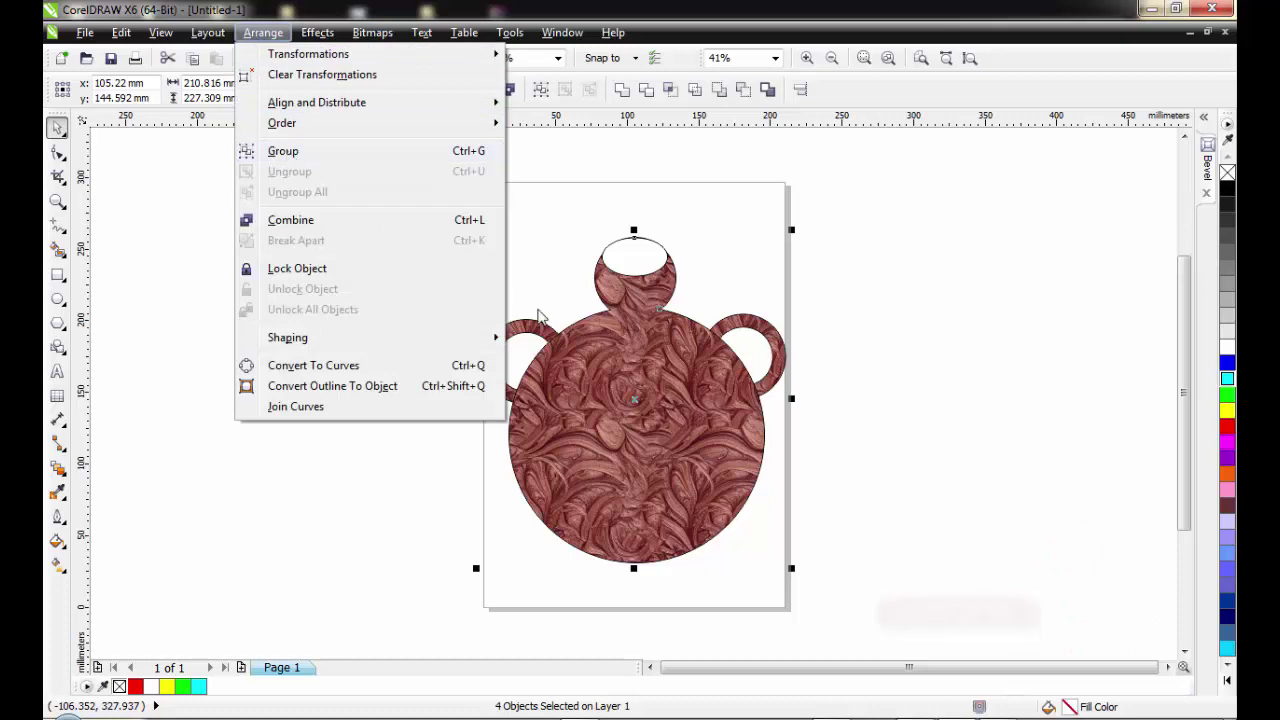
left_click(620, 350)
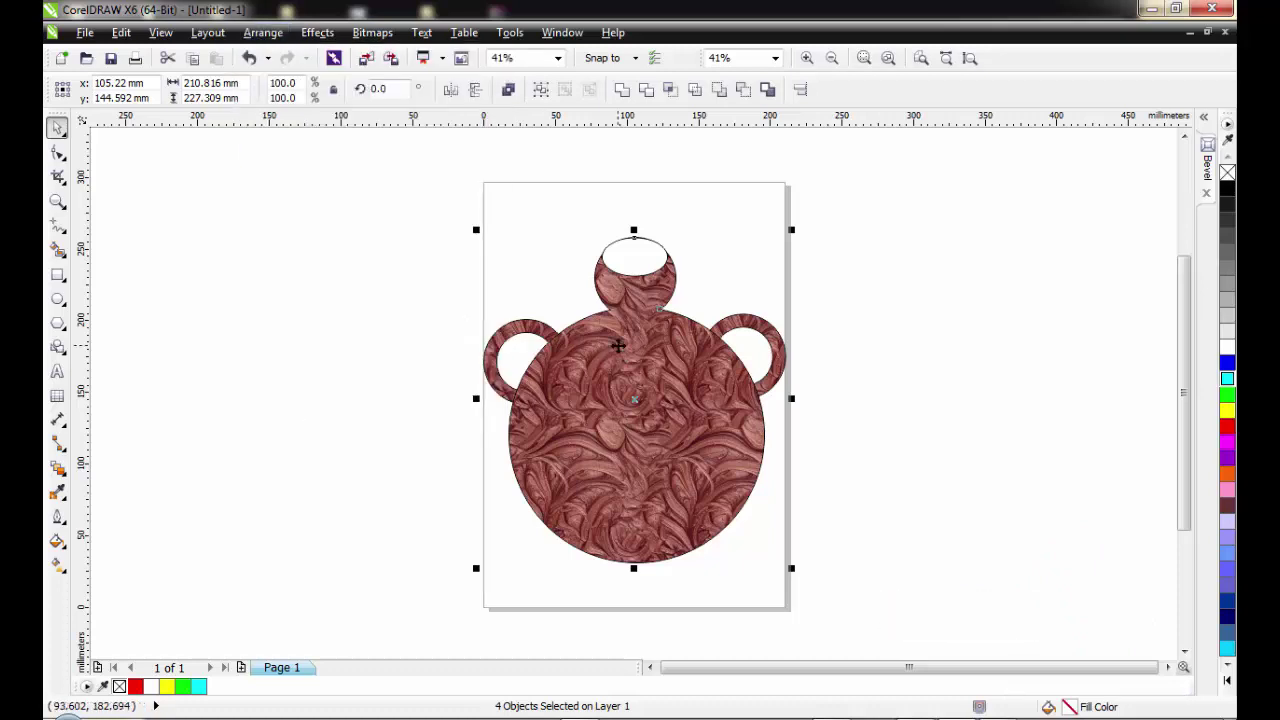
right_click(619, 345)
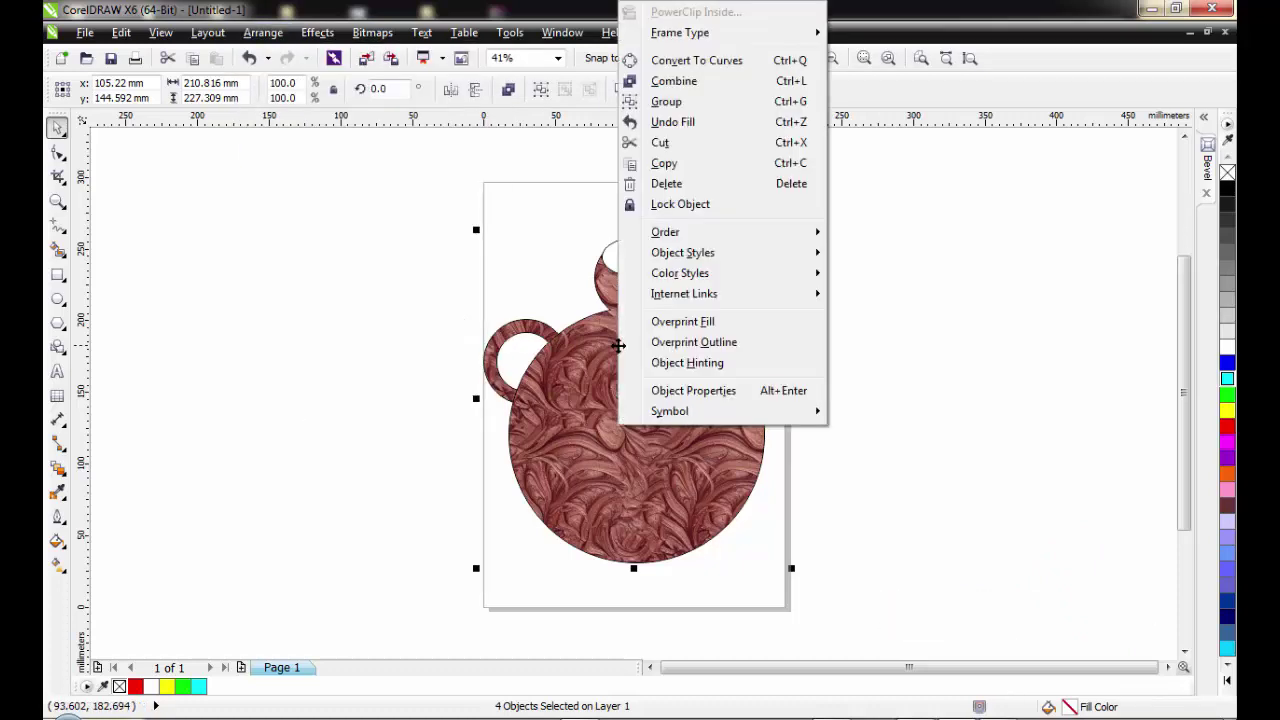
left_click(667, 102)
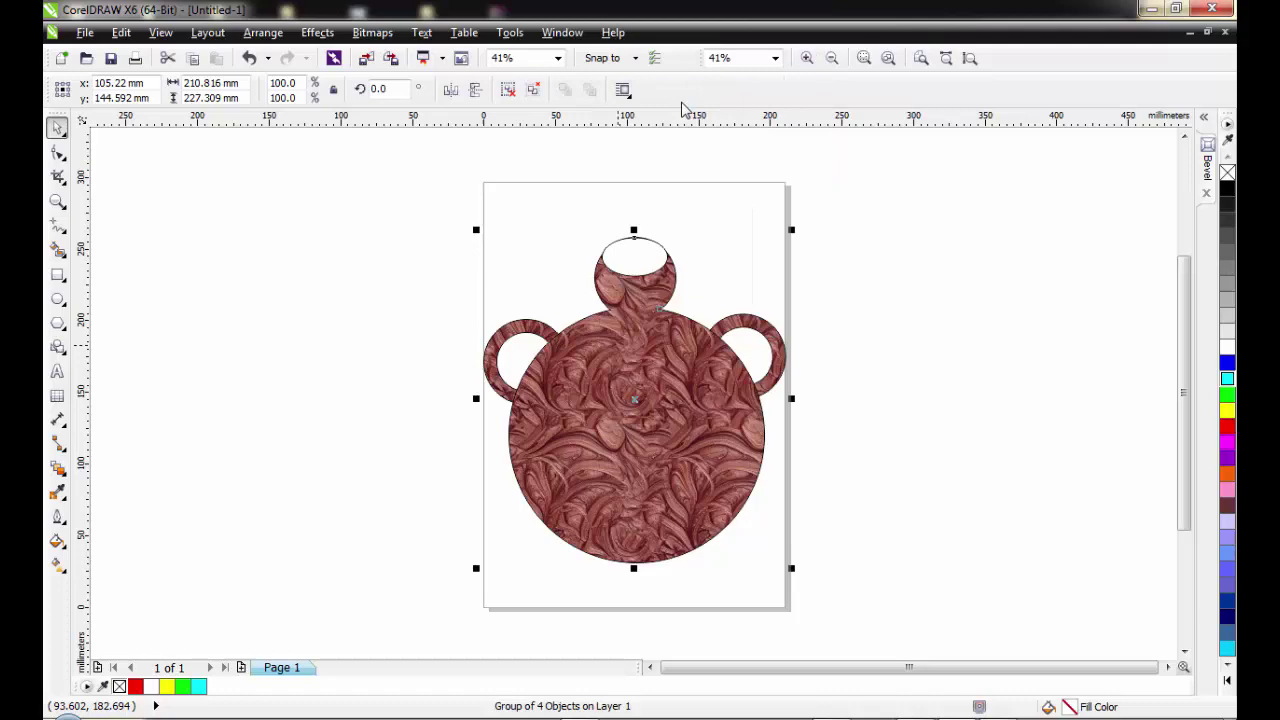
mouse_move(684, 393)
left_mouse_down()
mouse_move(584, 458)
mouse_move(695, 368)
mouse_move(681, 380)
mouse_move(919, 386)
mouse_move(655, 380)
mouse_move(670, 383)
left_mouse_up()
left_click(894, 366)
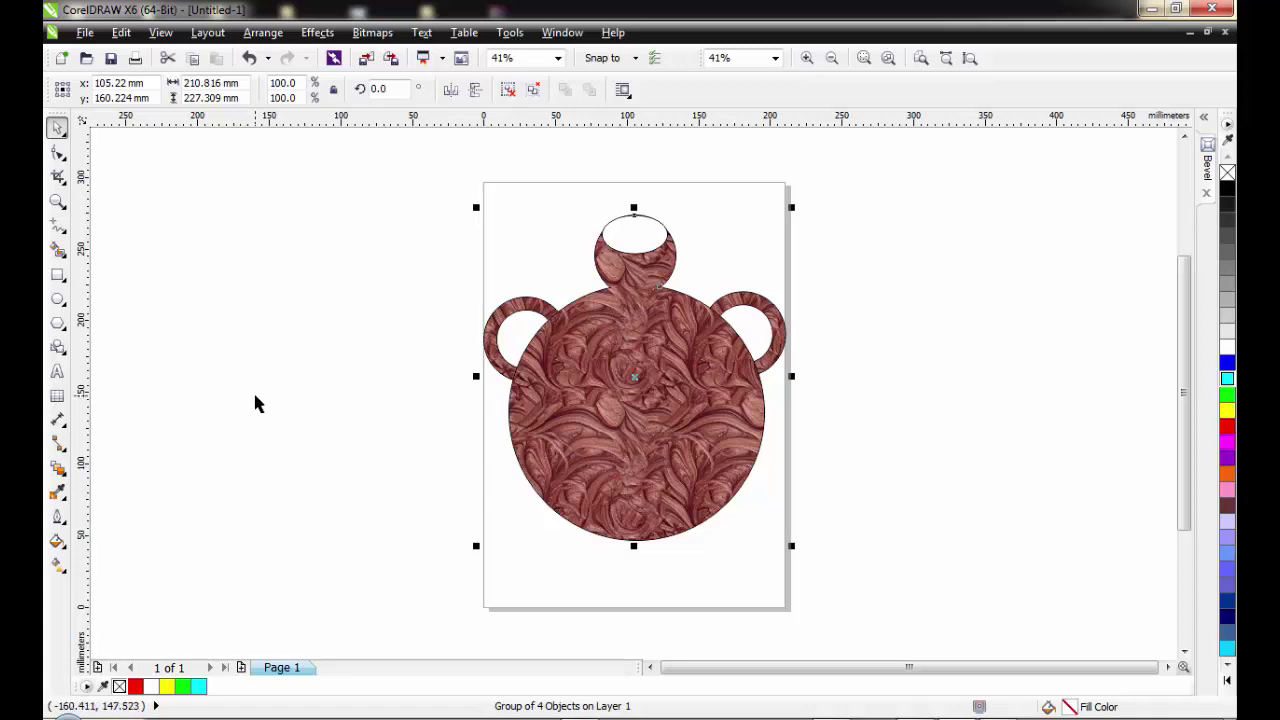
Step: Drag the pot group back down to the page centre and bring up the interactive tools flyout
left_click(851, 352)
left_click_drag(657, 343, 653, 364)
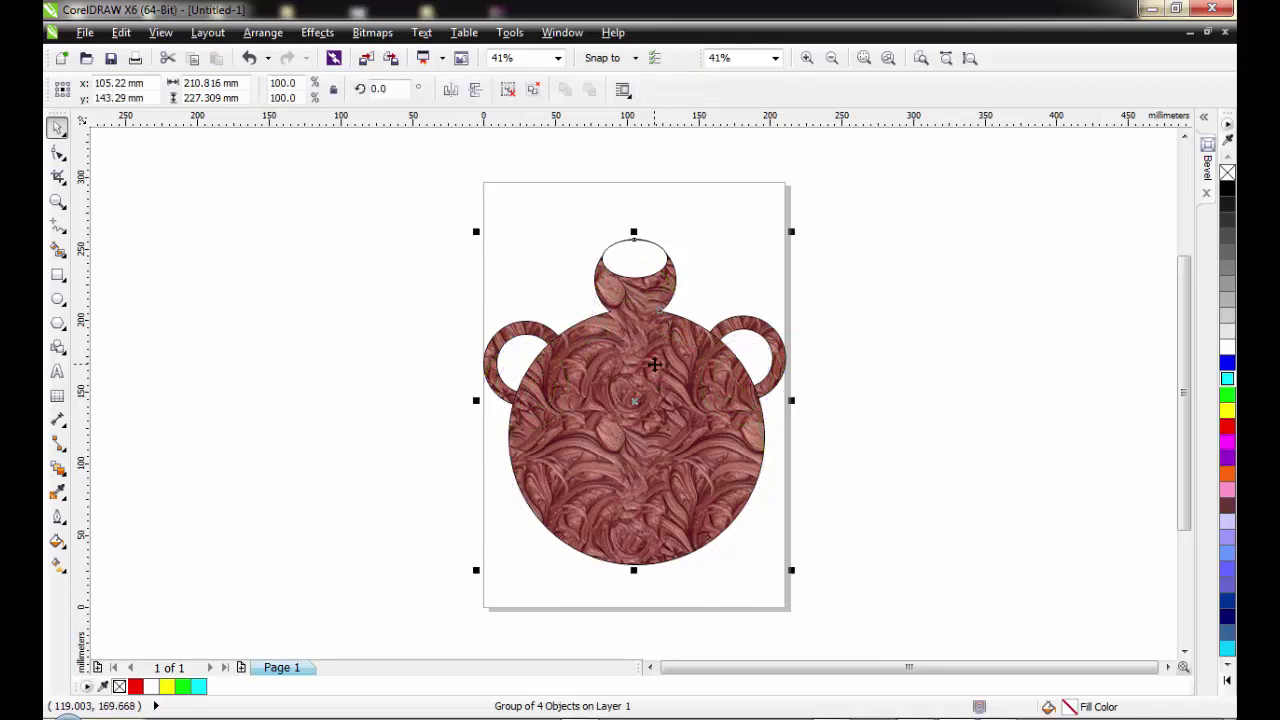
left_click(62, 478)
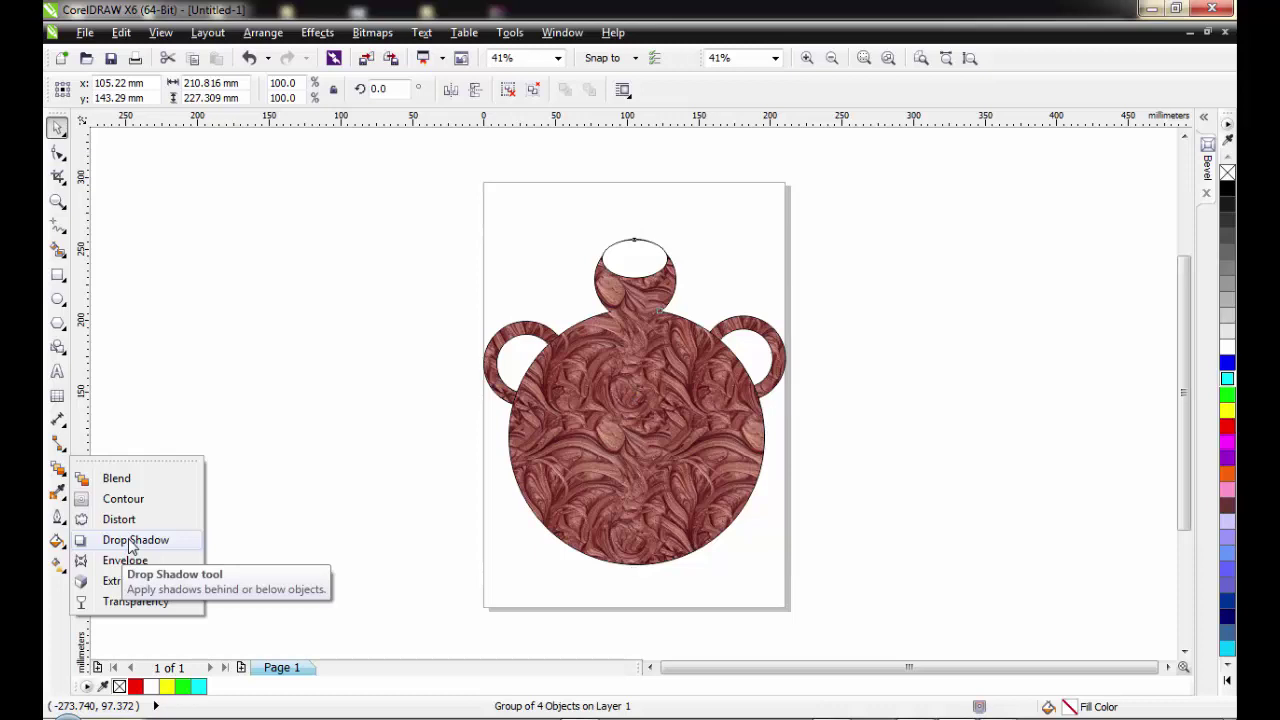
Step: Give the pot group a Perspective Top Right drop shadow preset with the Drop Shadow tool
left_click(130, 541)
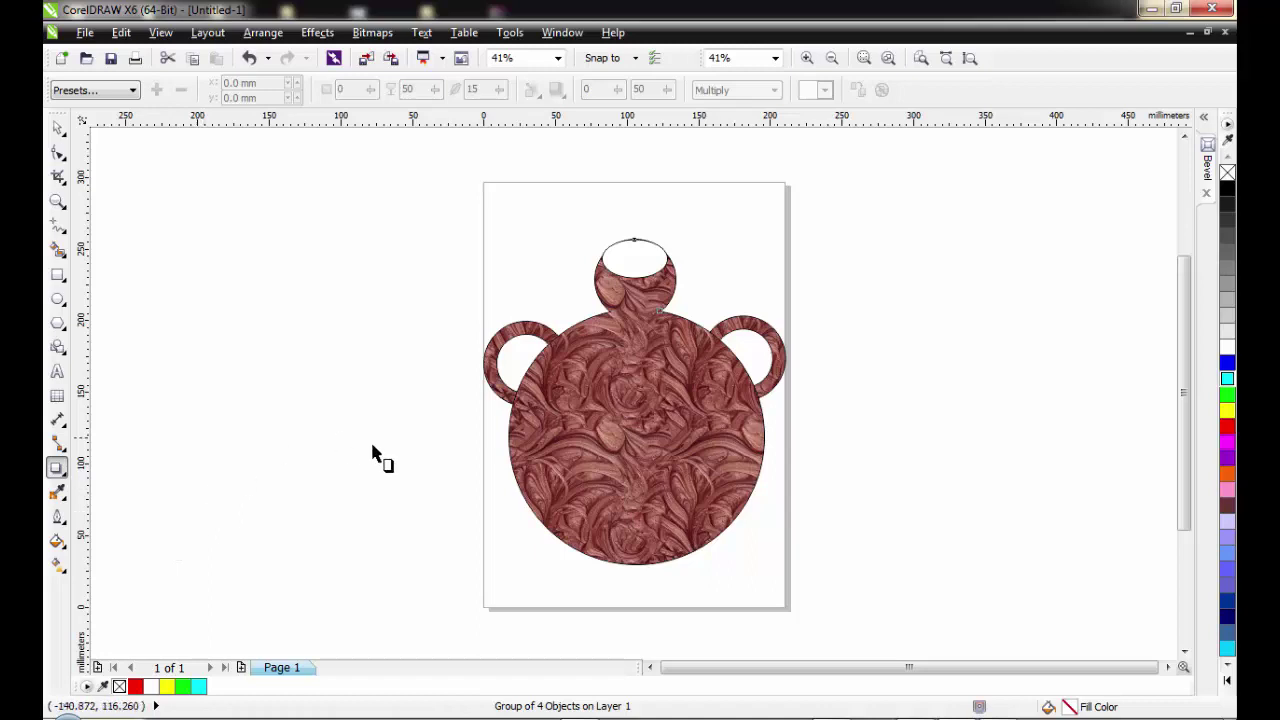
left_click(64, 473)
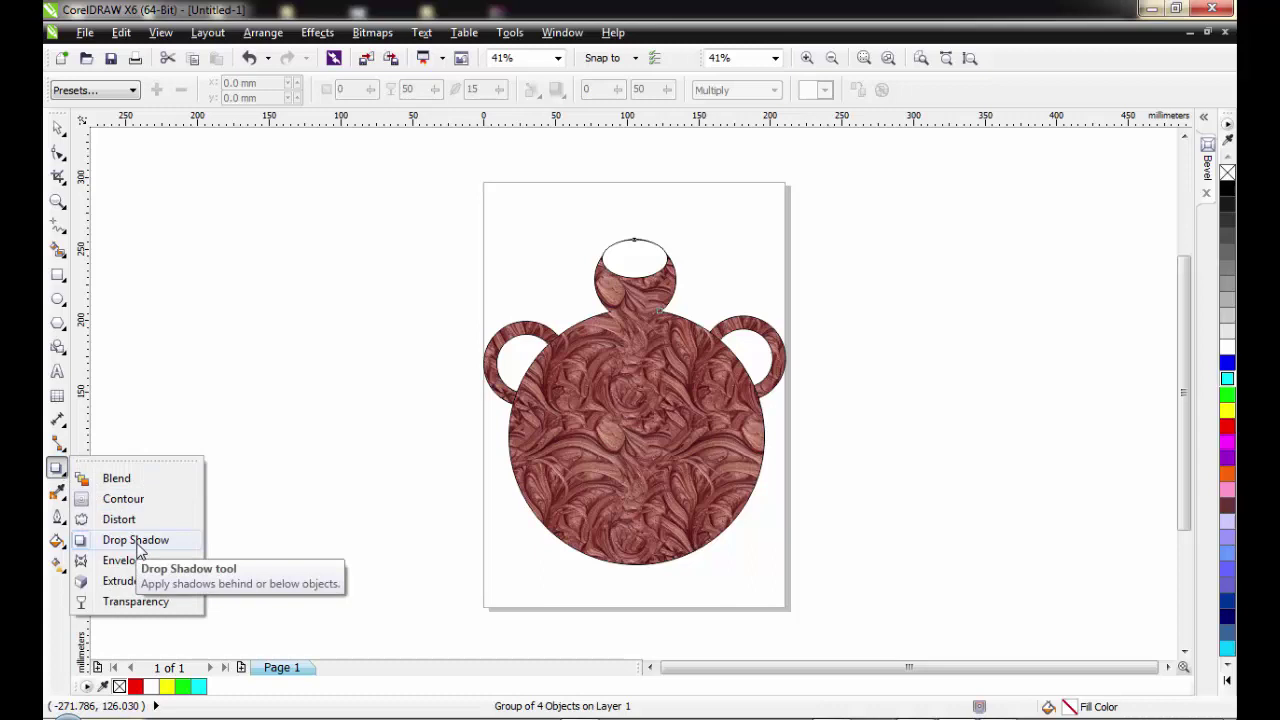
left_click(138, 541)
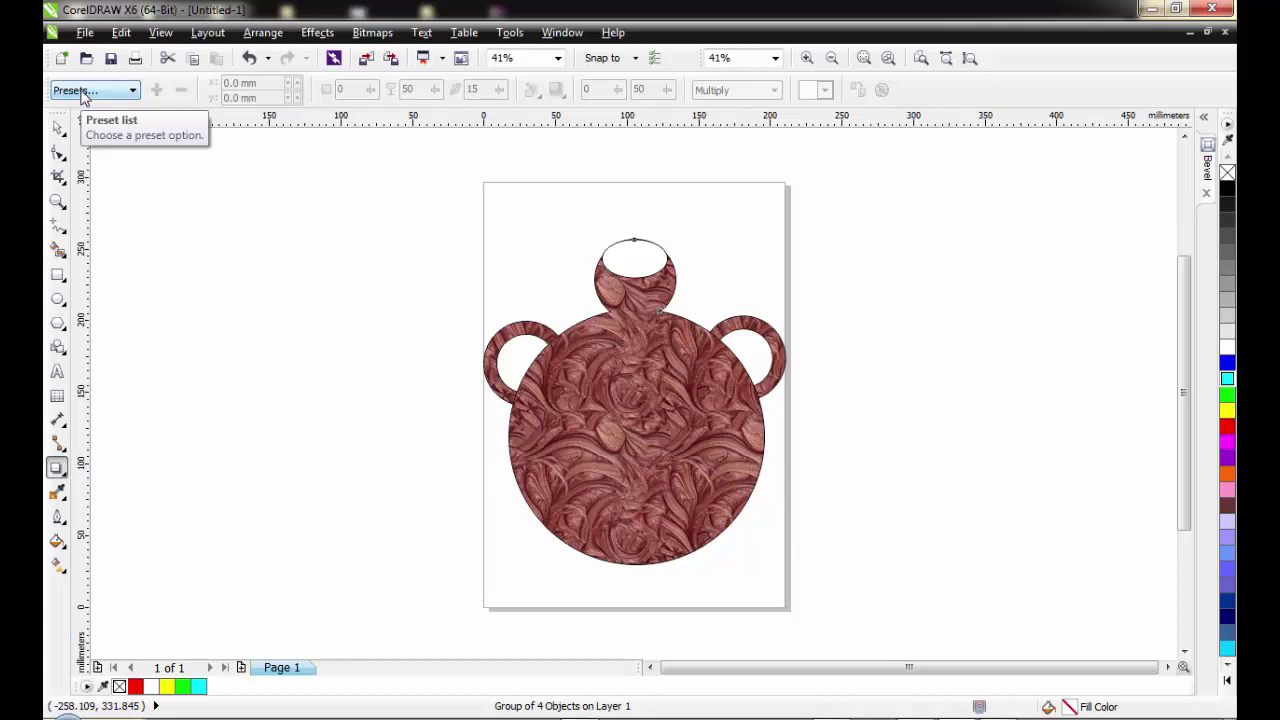
left_click(88, 92)
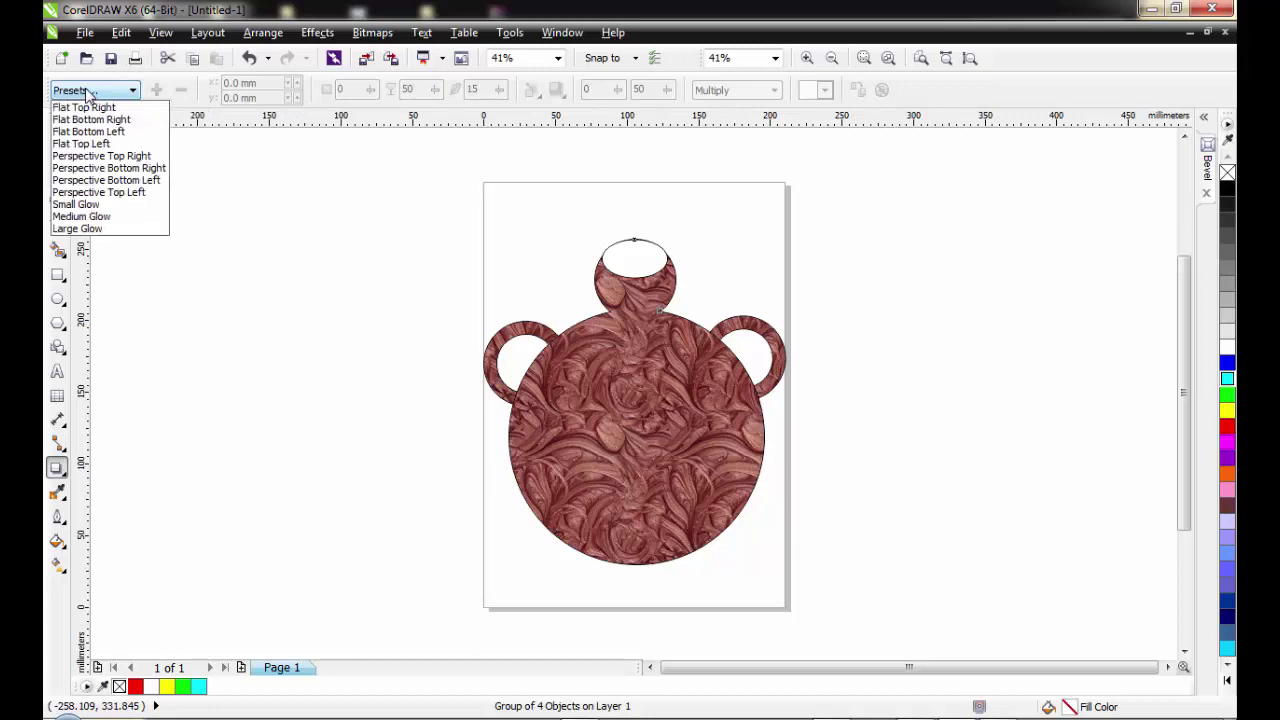
left_click(128, 156)
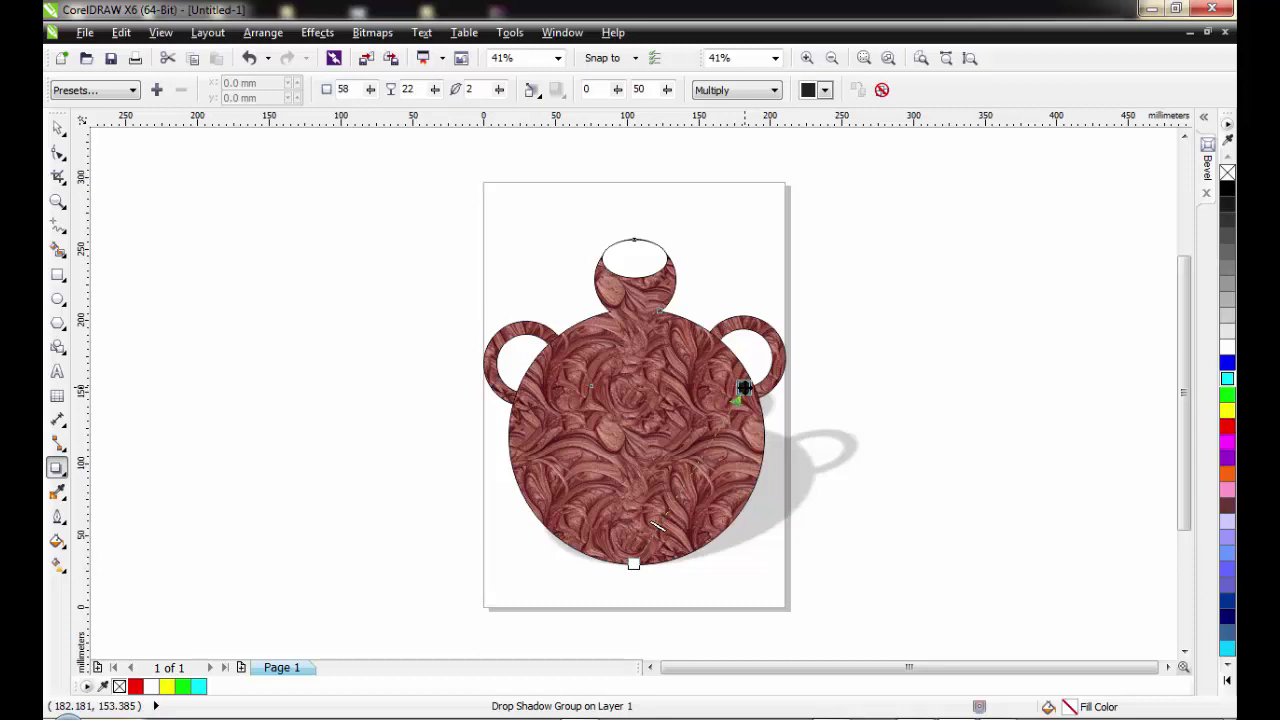
Step: Stretch the shadow toward the lower right with opacity 45 and feathering 53
left_click_drag(744, 388, 781, 418)
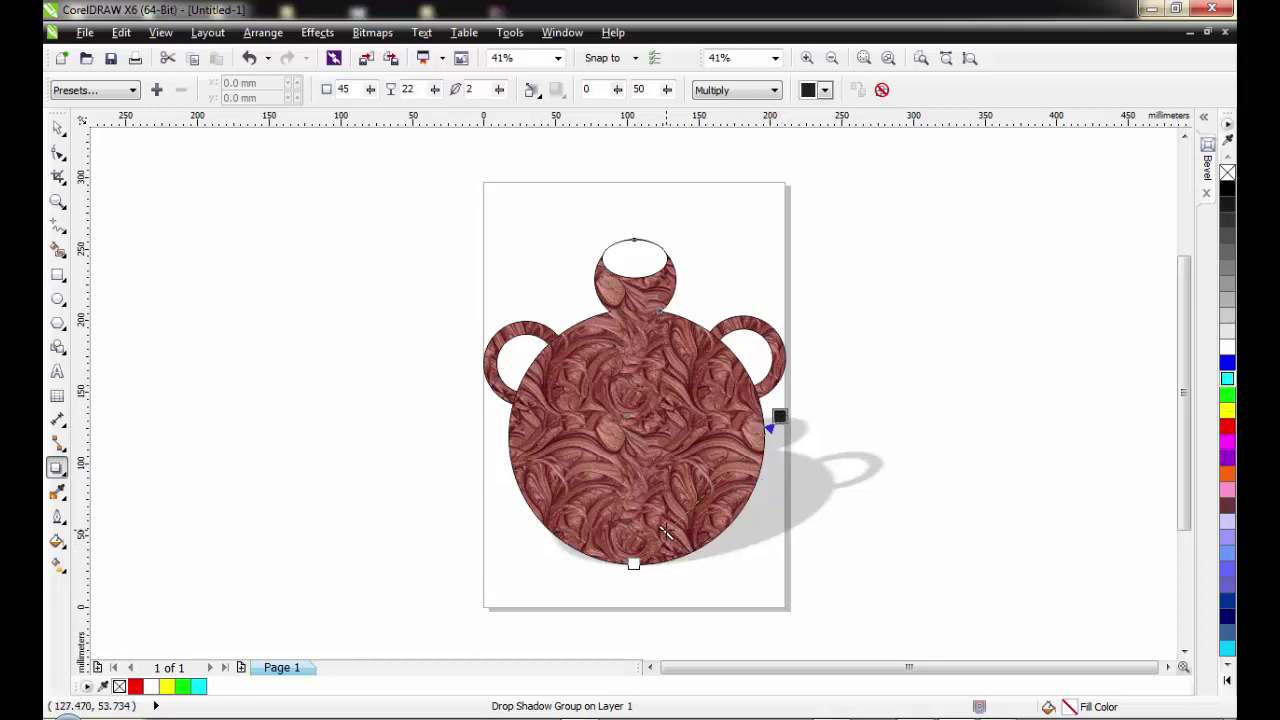
left_click_drag(663, 533, 717, 473)
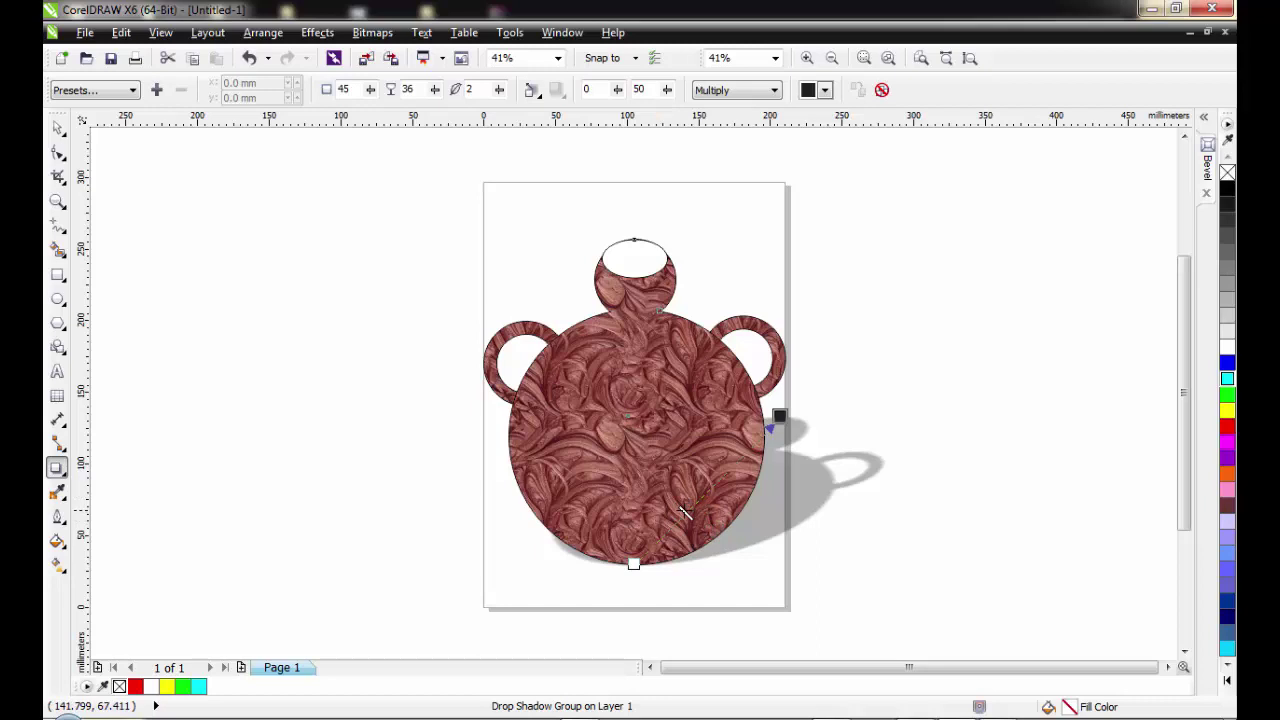
left_click_drag(688, 510, 724, 473)
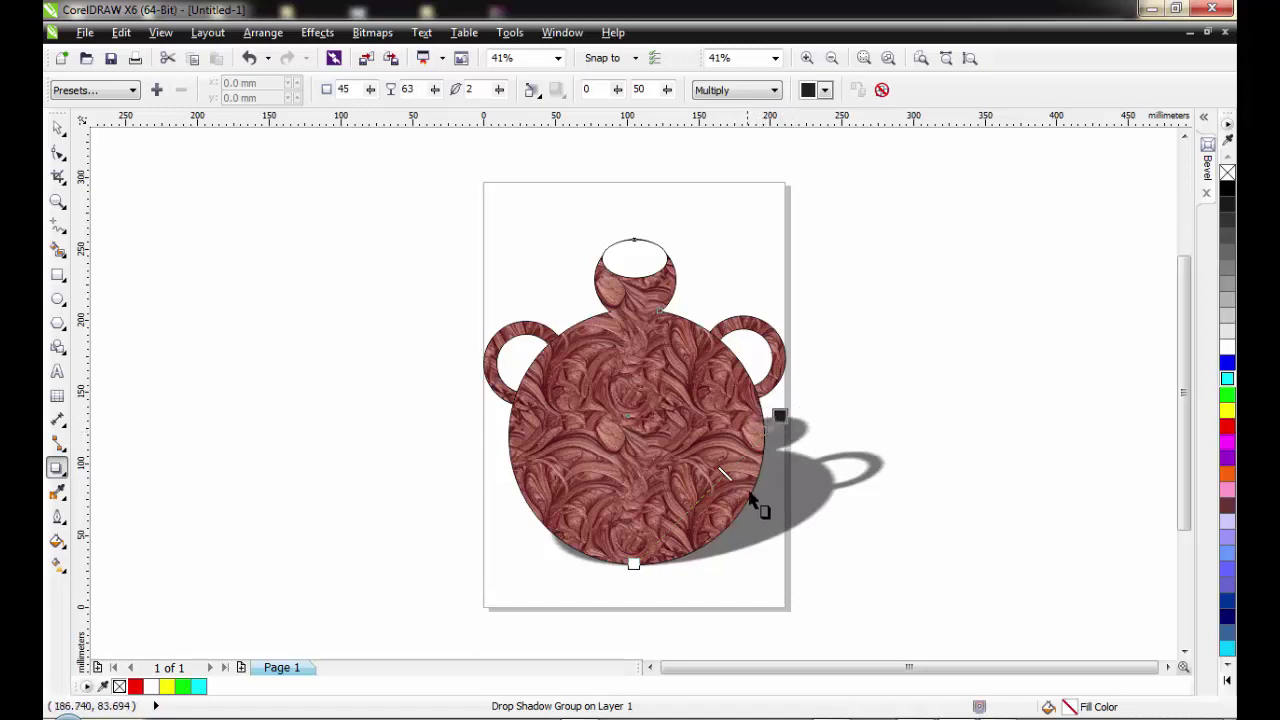
left_click_drag(724, 472, 702, 493)
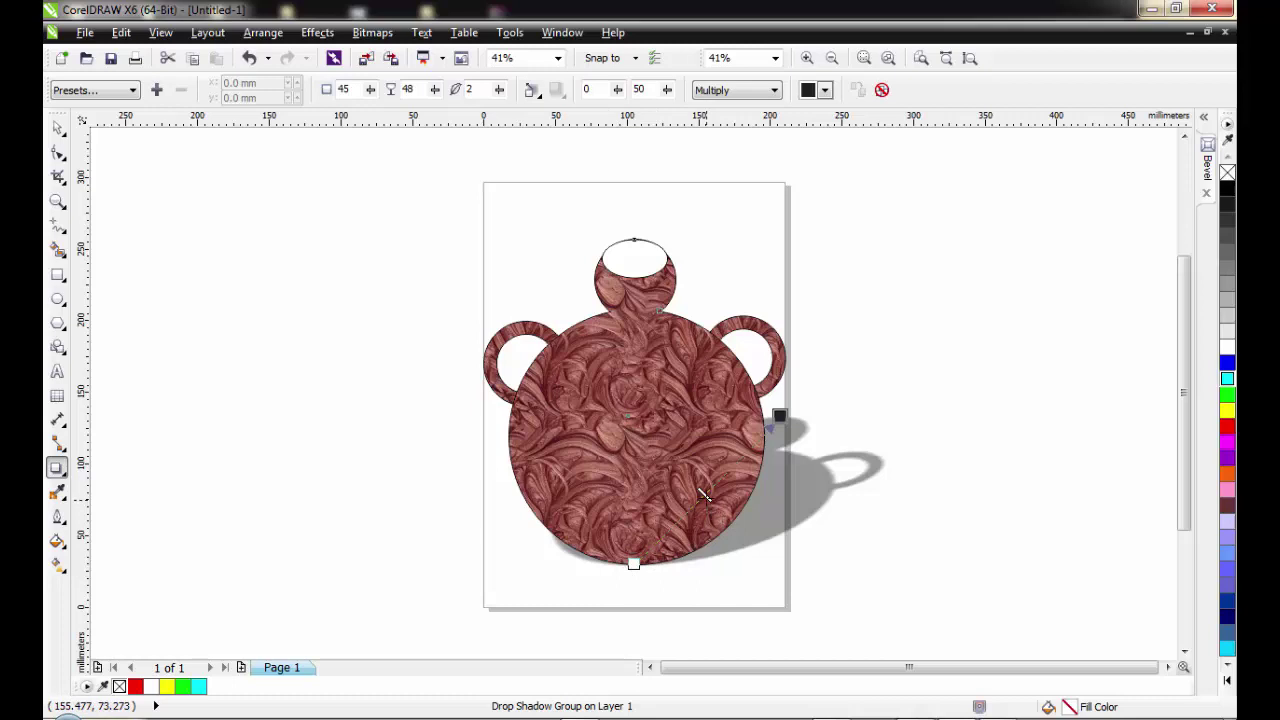
mouse_move(698, 494)
left_mouse_down()
mouse_move(662, 536)
mouse_move(721, 481)
mouse_move(708, 487)
left_mouse_up()
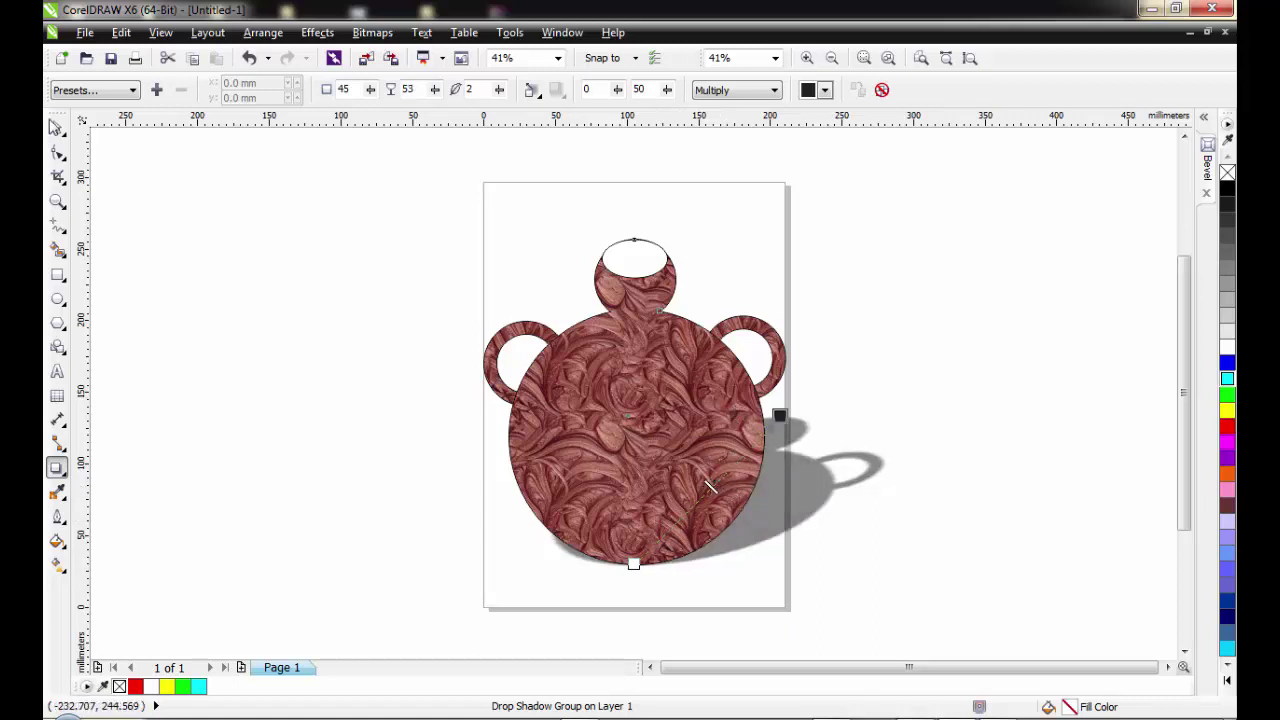
key("space")
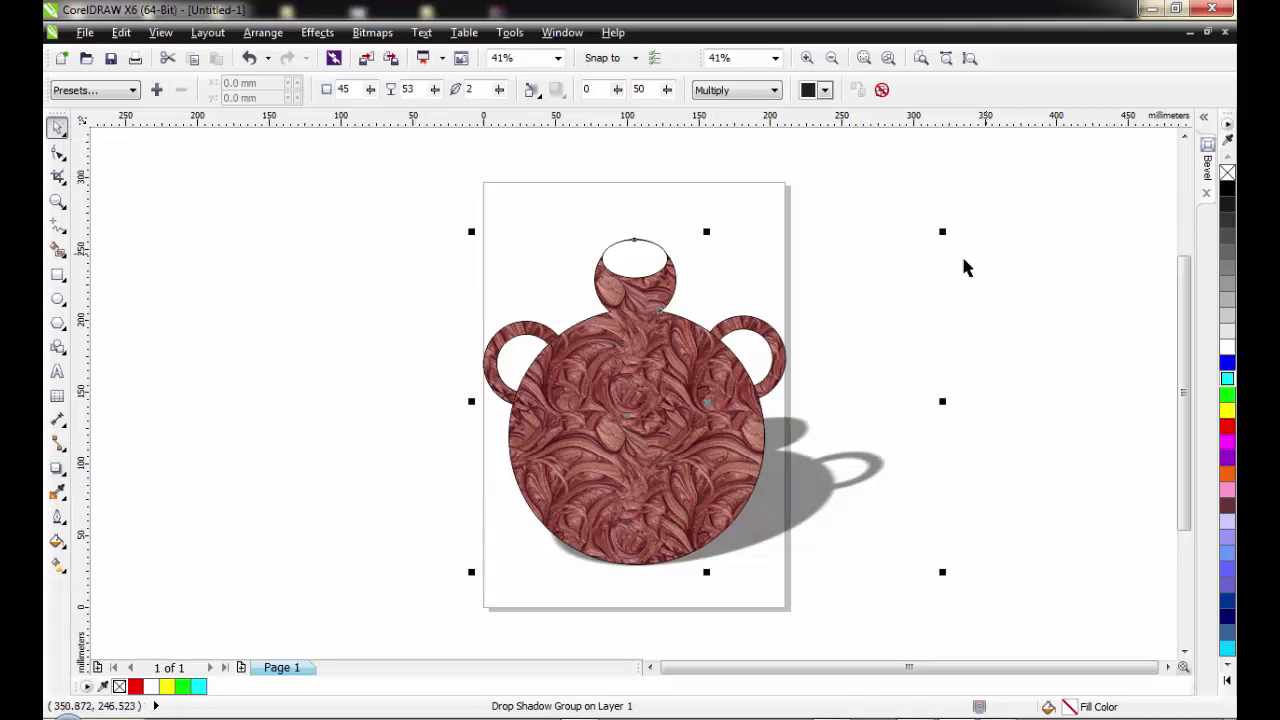
Step: Drag the shadowed pot group up-right, then back down-left
left_click(737, 220)
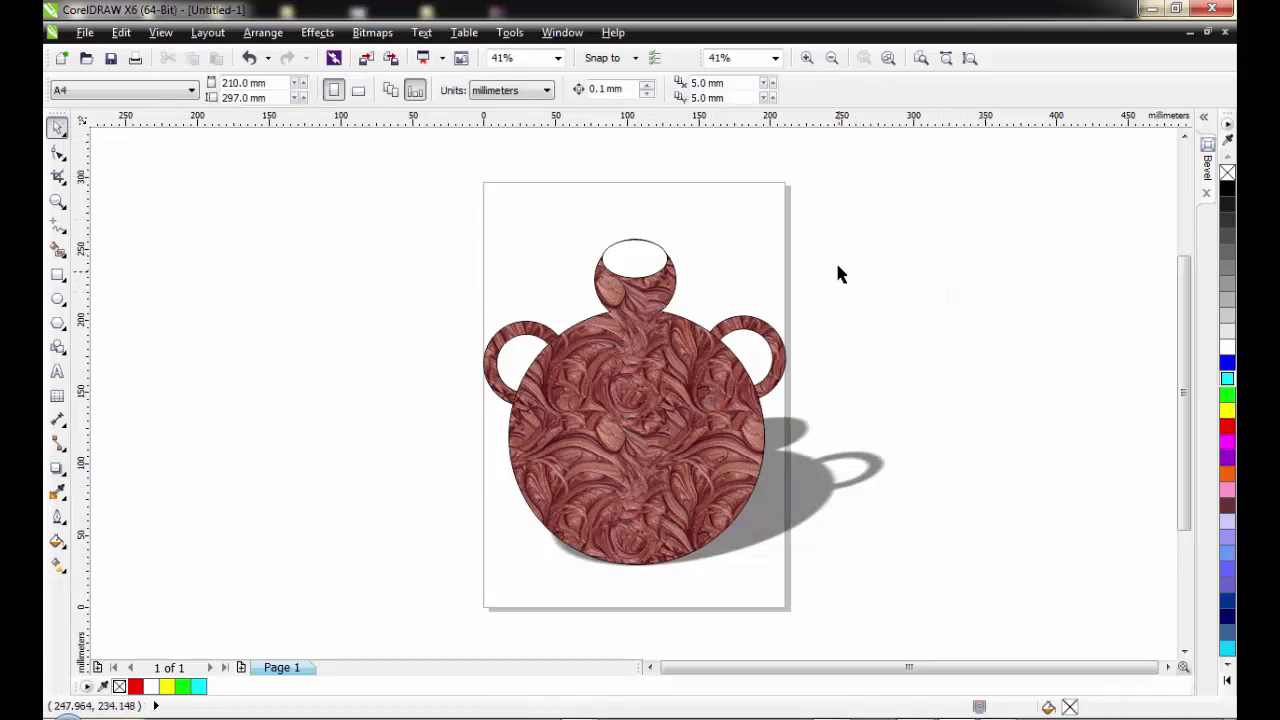
left_click_drag(611, 423, 625, 380)
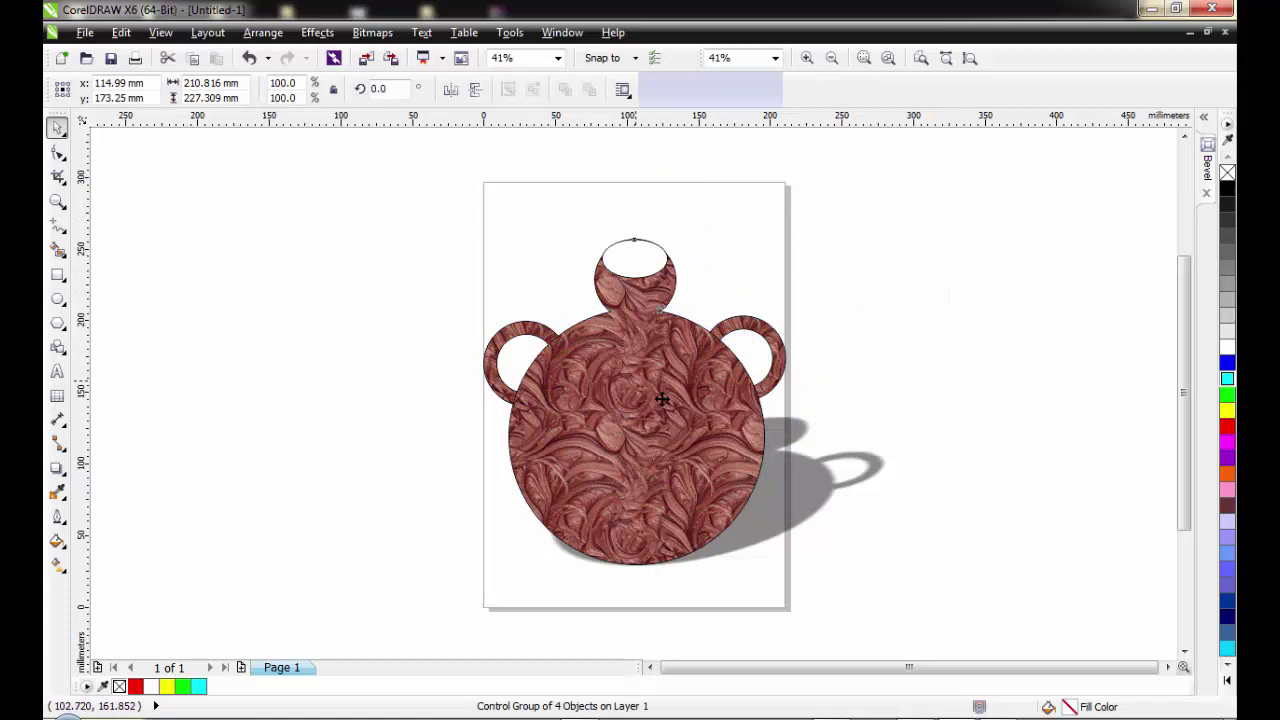
left_click_drag(693, 341, 668, 393)
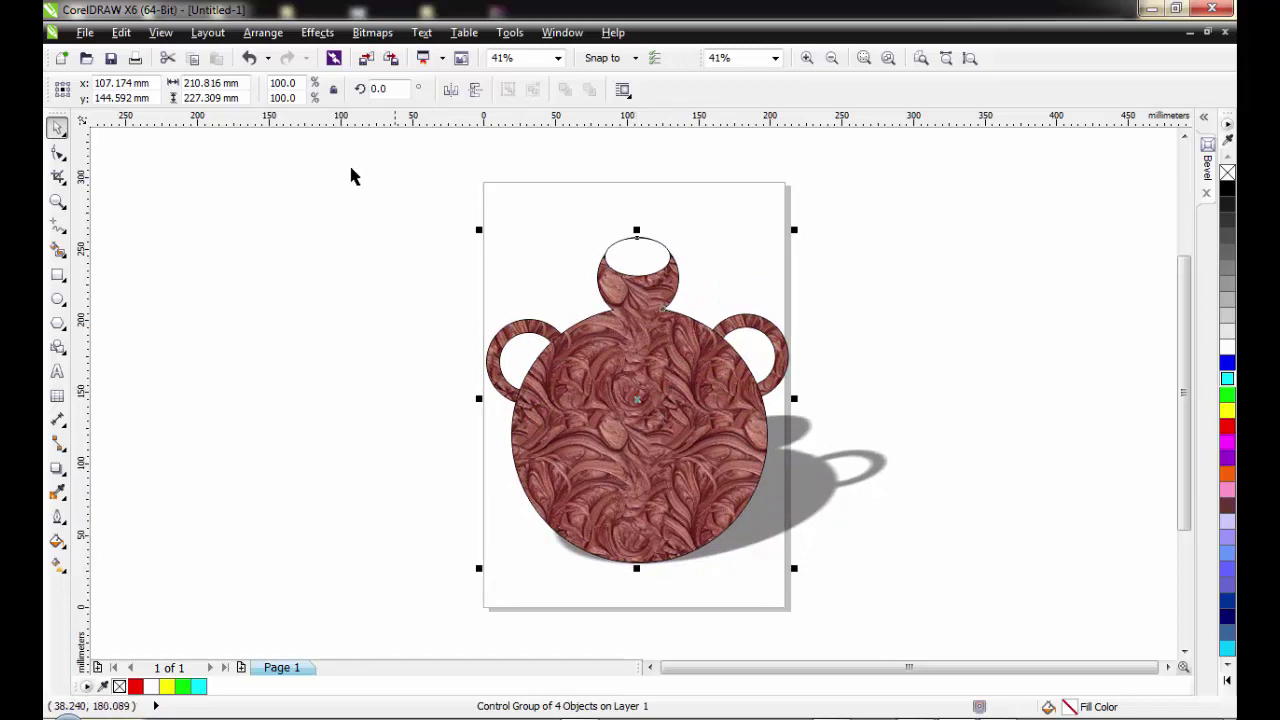
Step: Look through the Arrange > Shaping options without applying any, then nudge the group slightly lower
left_click(263, 32)
mouse_move(320, 345)
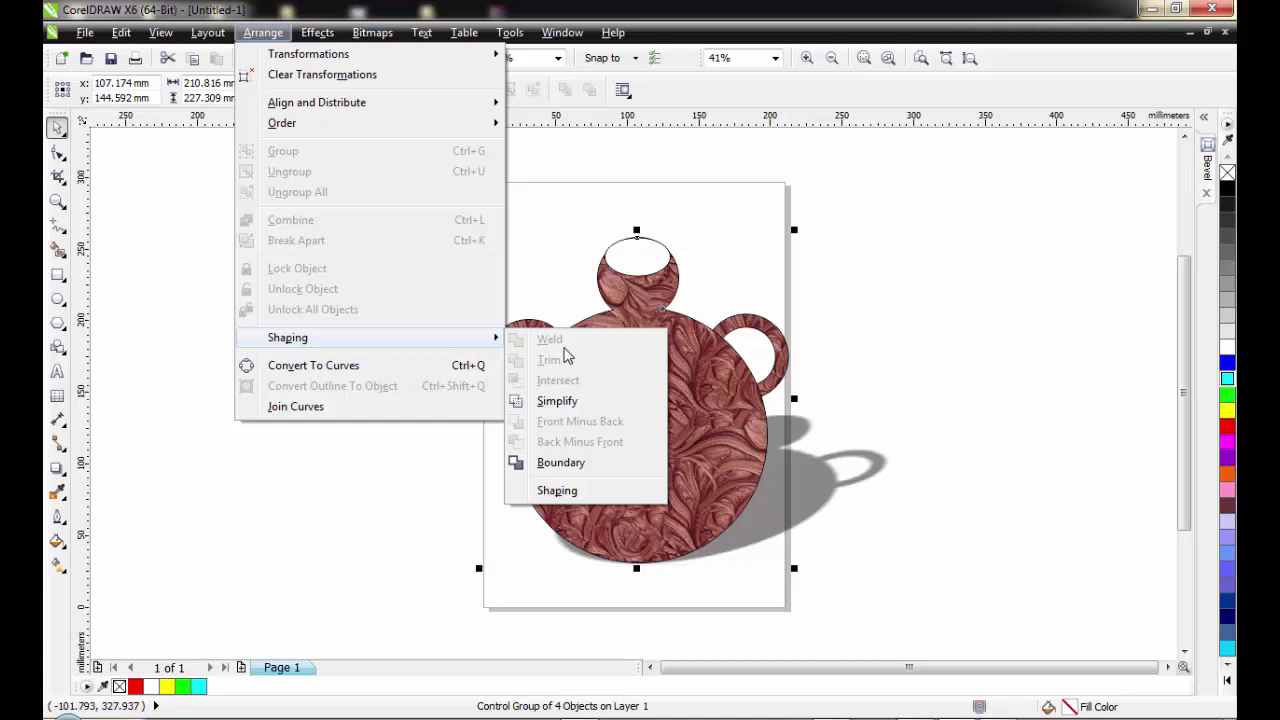
left_click(690, 305)
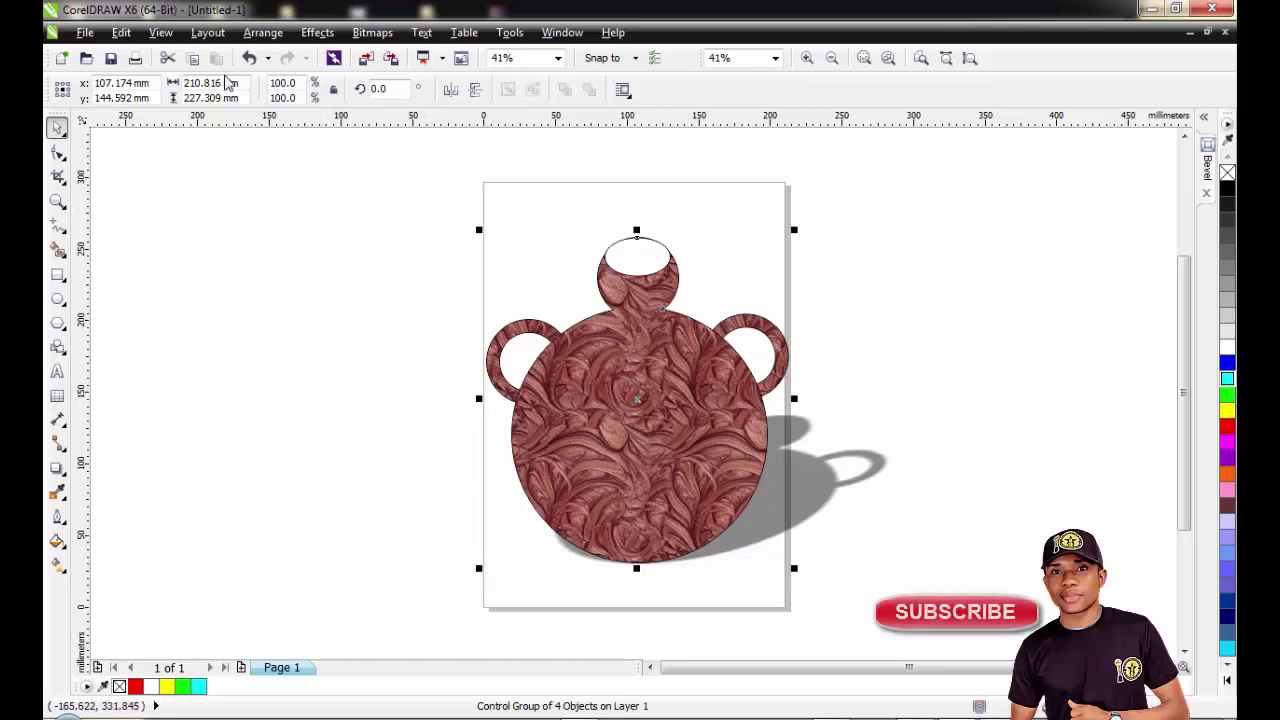
left_click(263, 32)
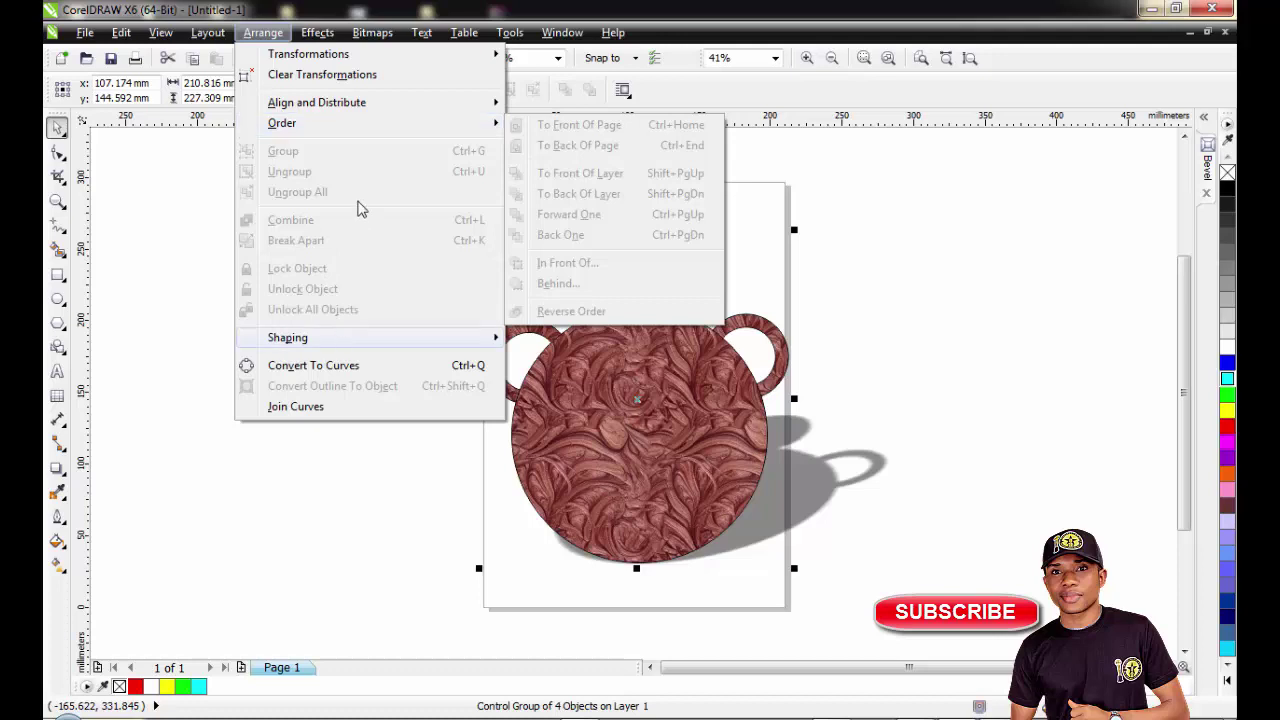
mouse_move(364, 347)
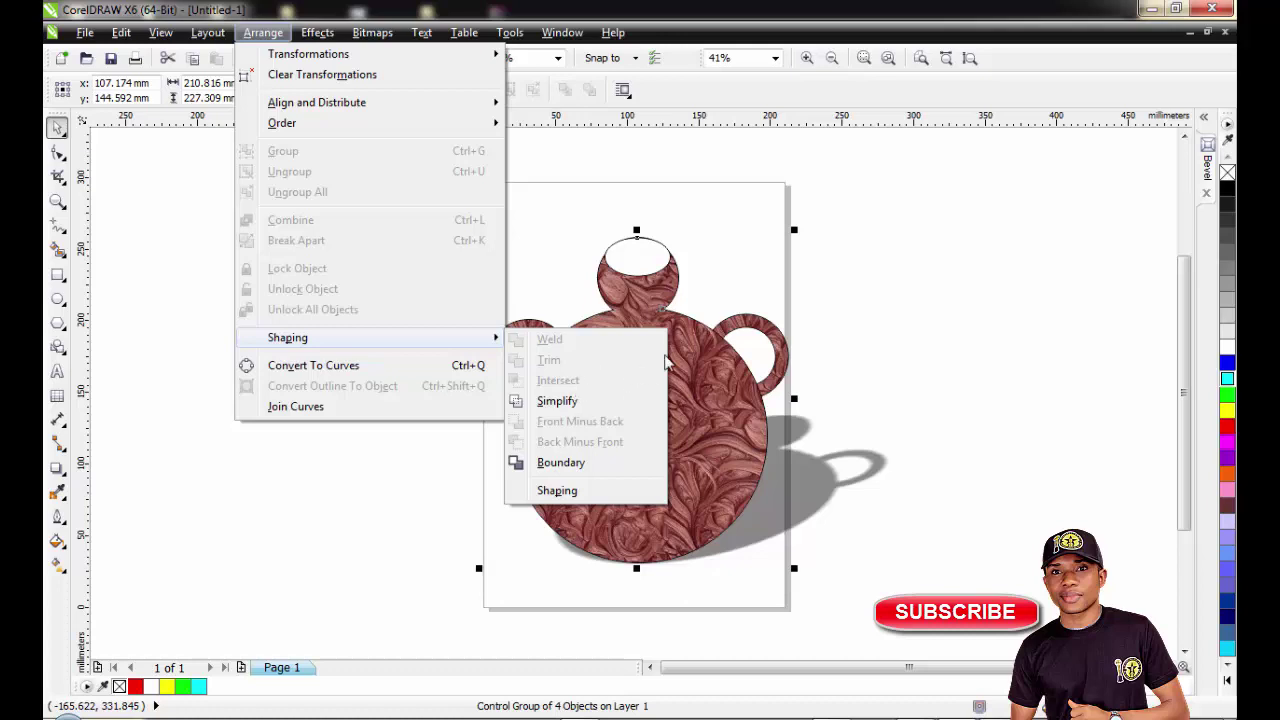
left_click(686, 252)
left_click_drag(645, 340, 657, 361)
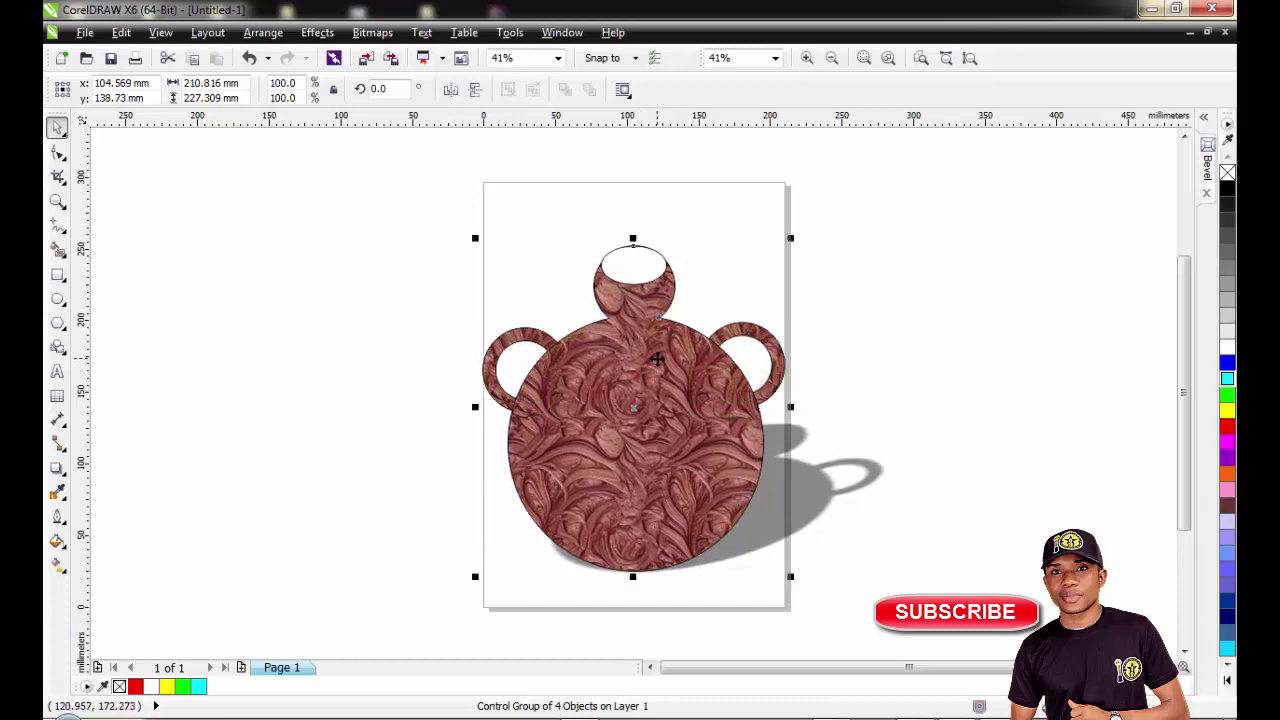